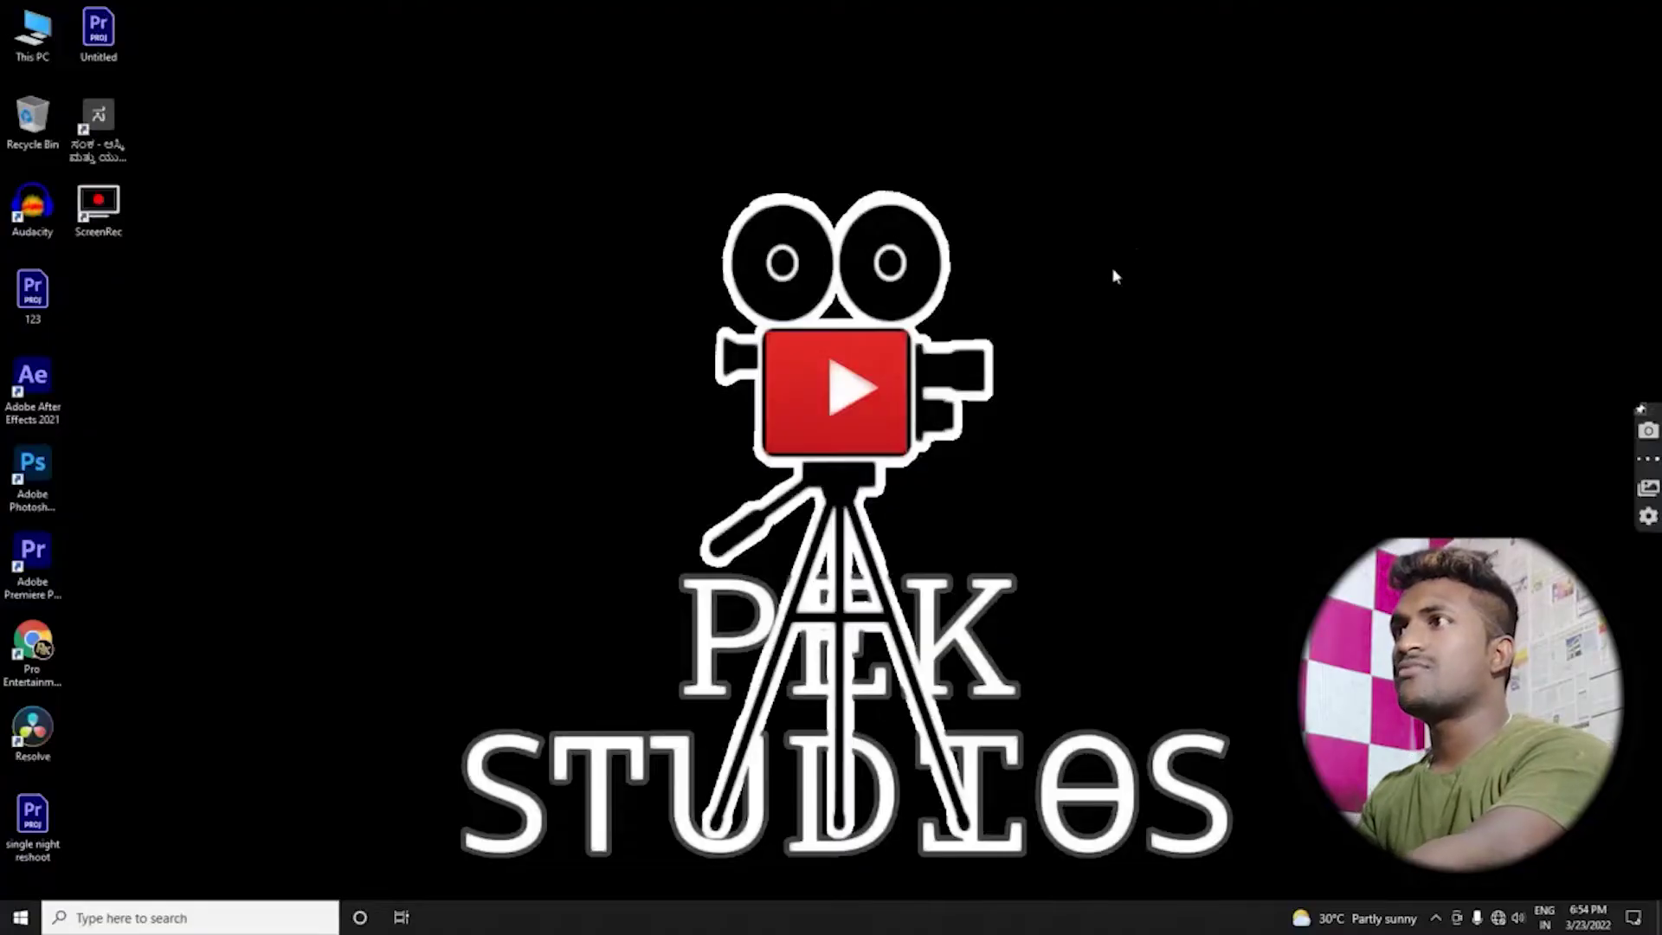
Step: Delete all removable files from the Windows Temp folder, skipping the file in use
right_click(336, 225)
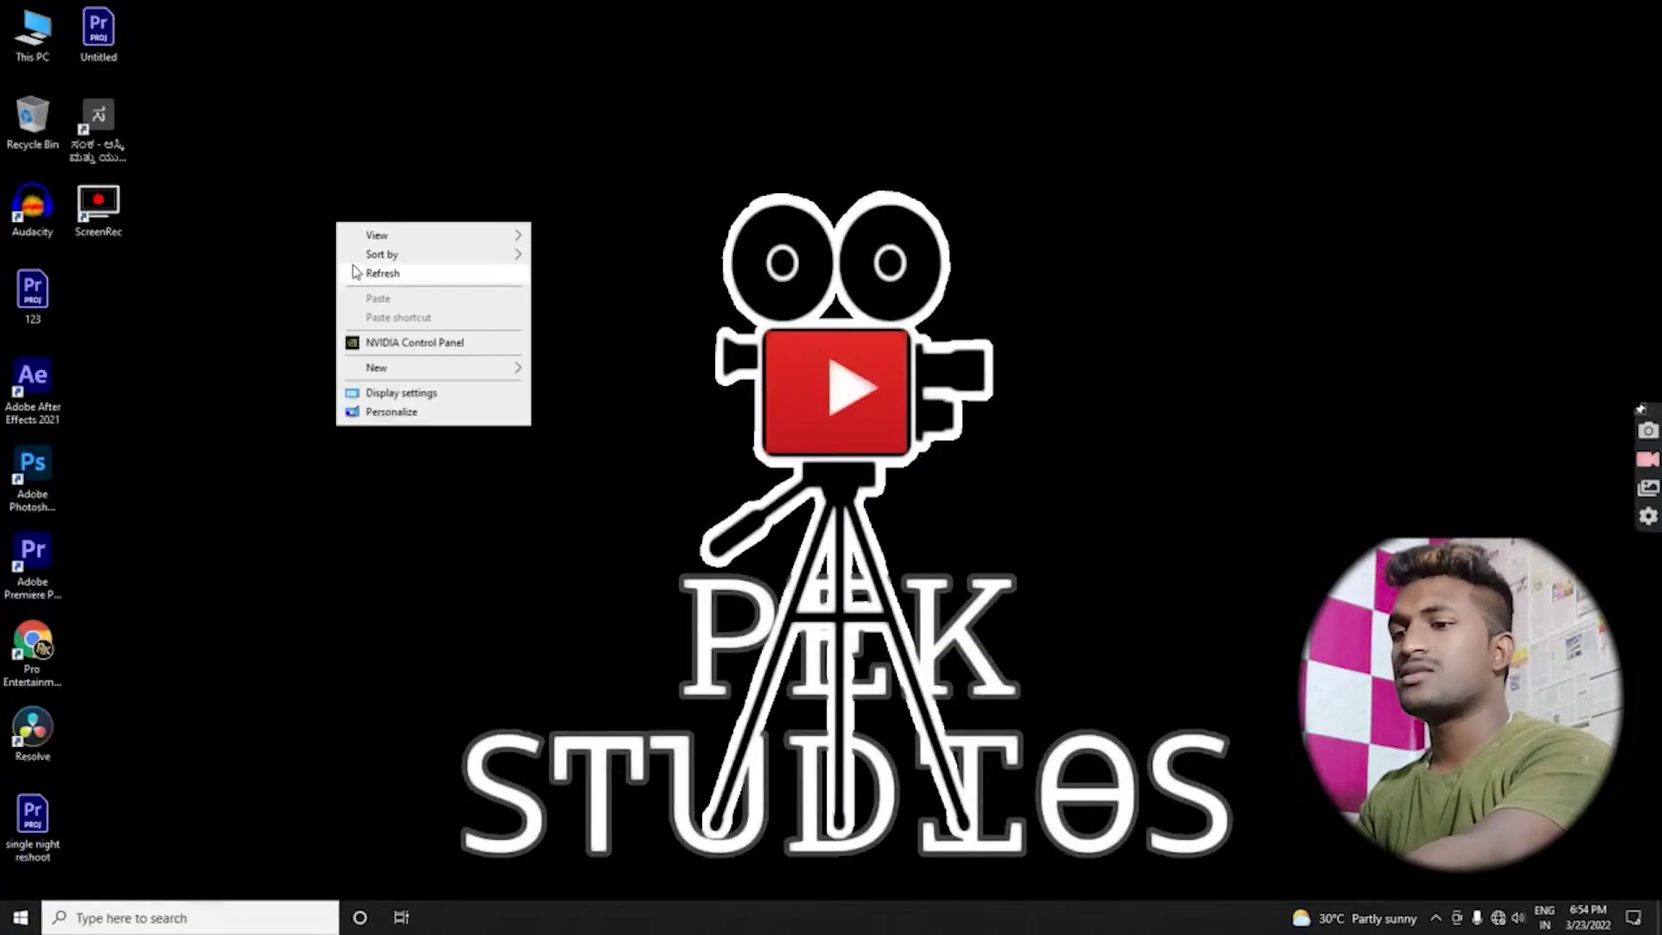
left_click(362, 272)
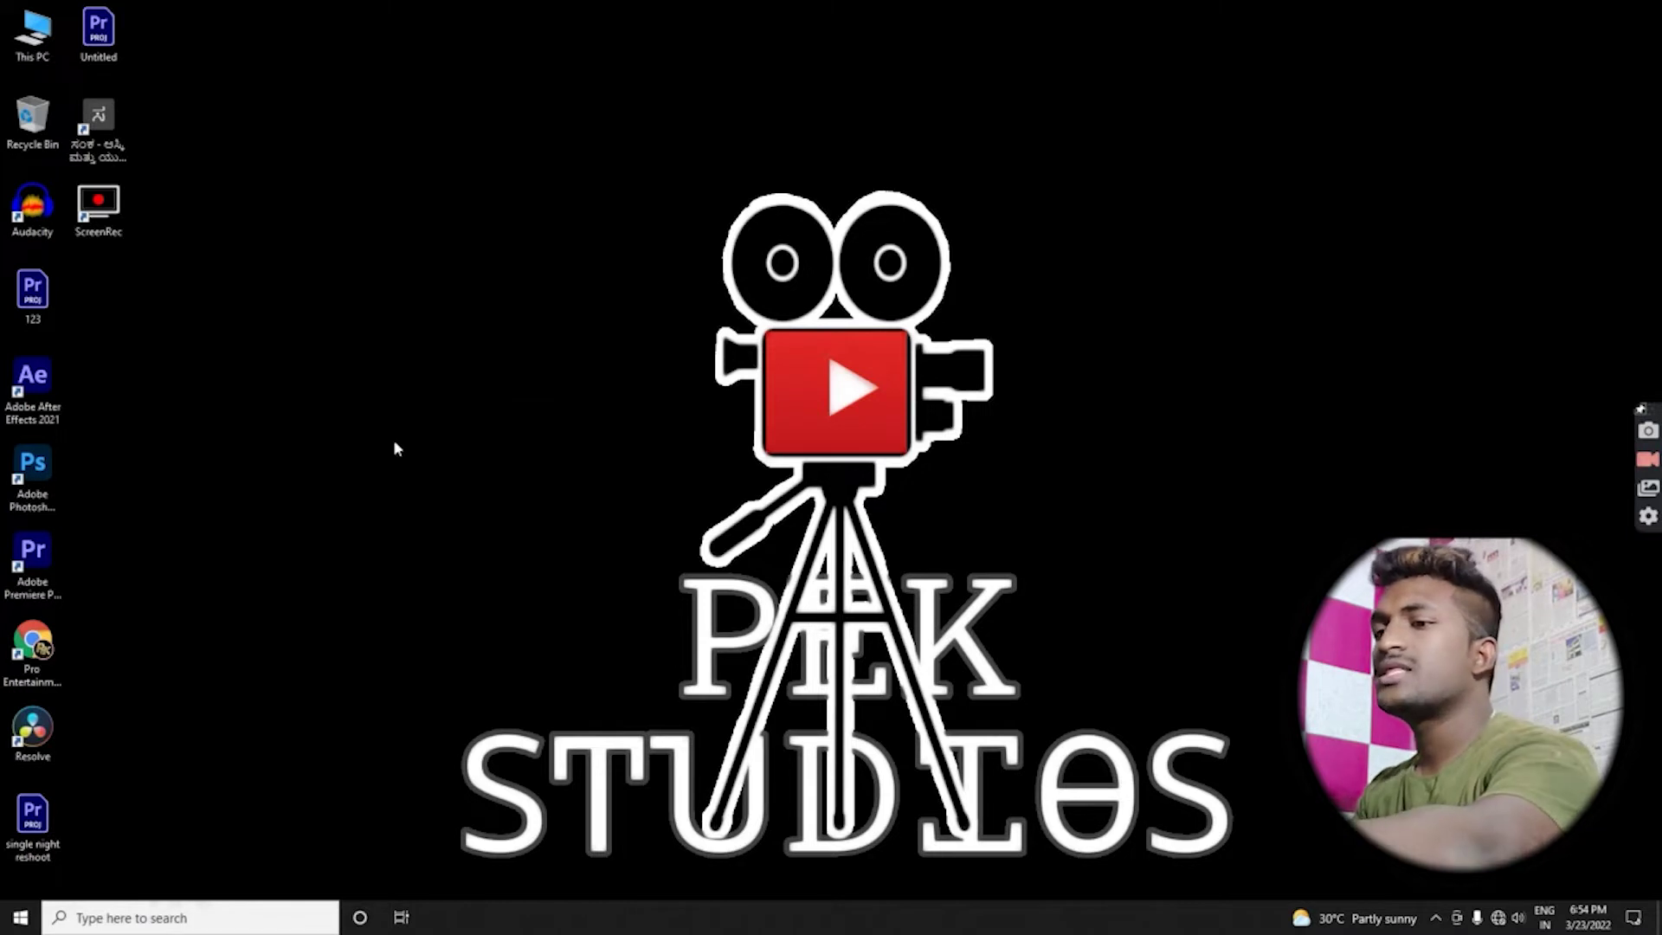
key("super+r")
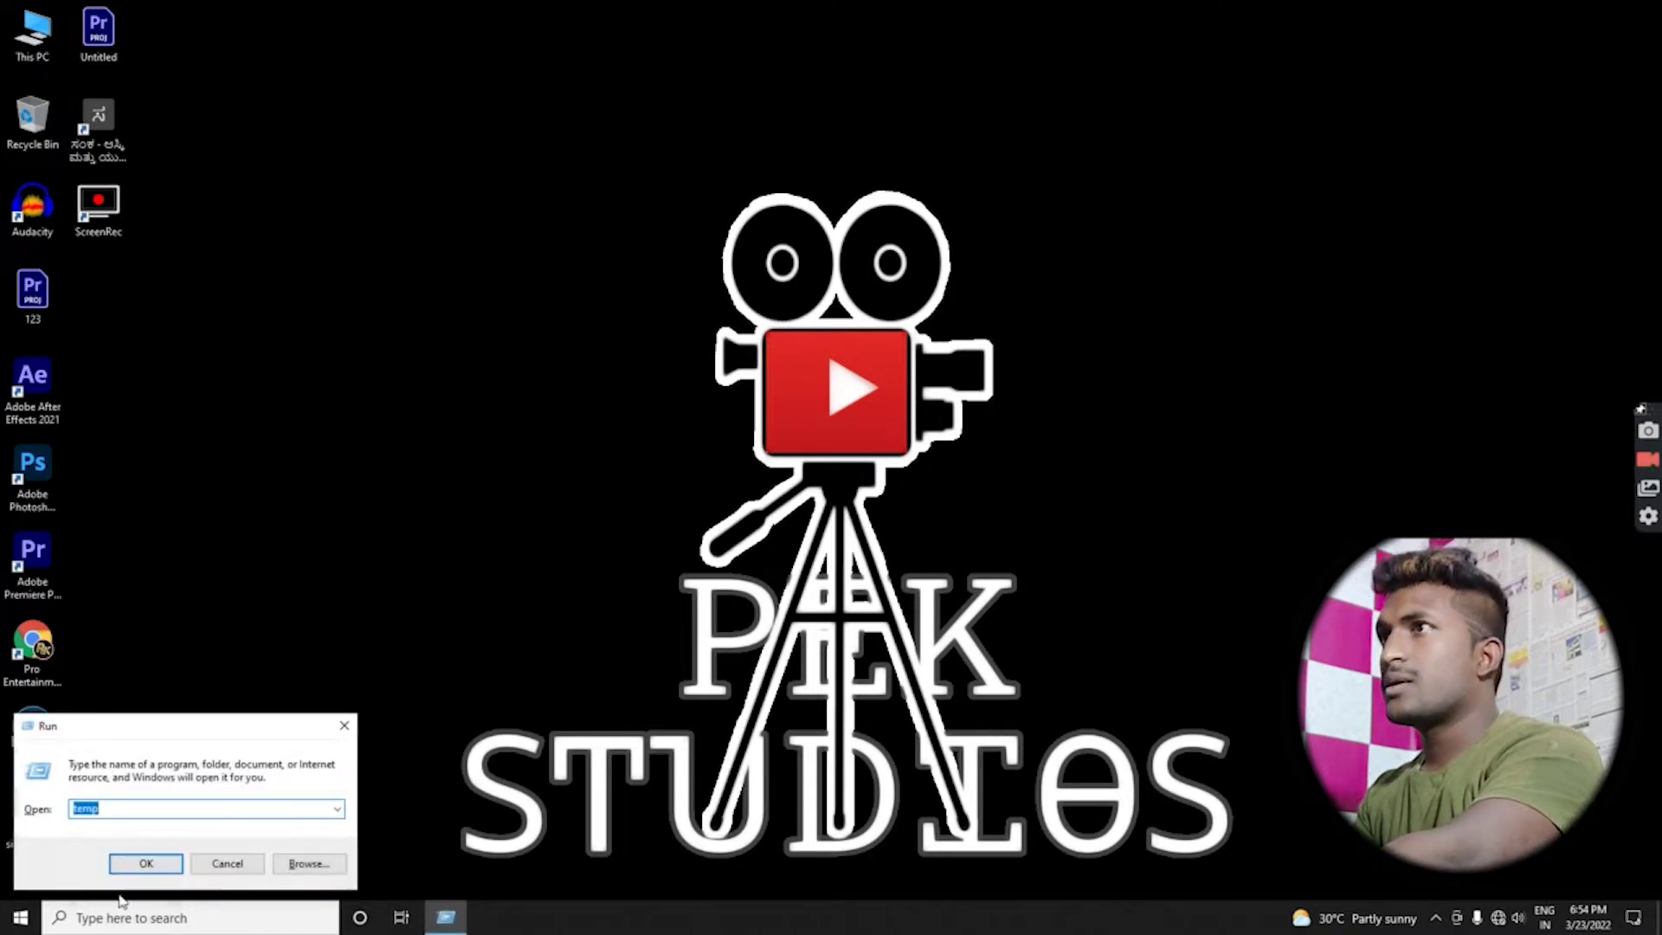
left_click(147, 864)
left_click_drag(847, 509, 372, 180)
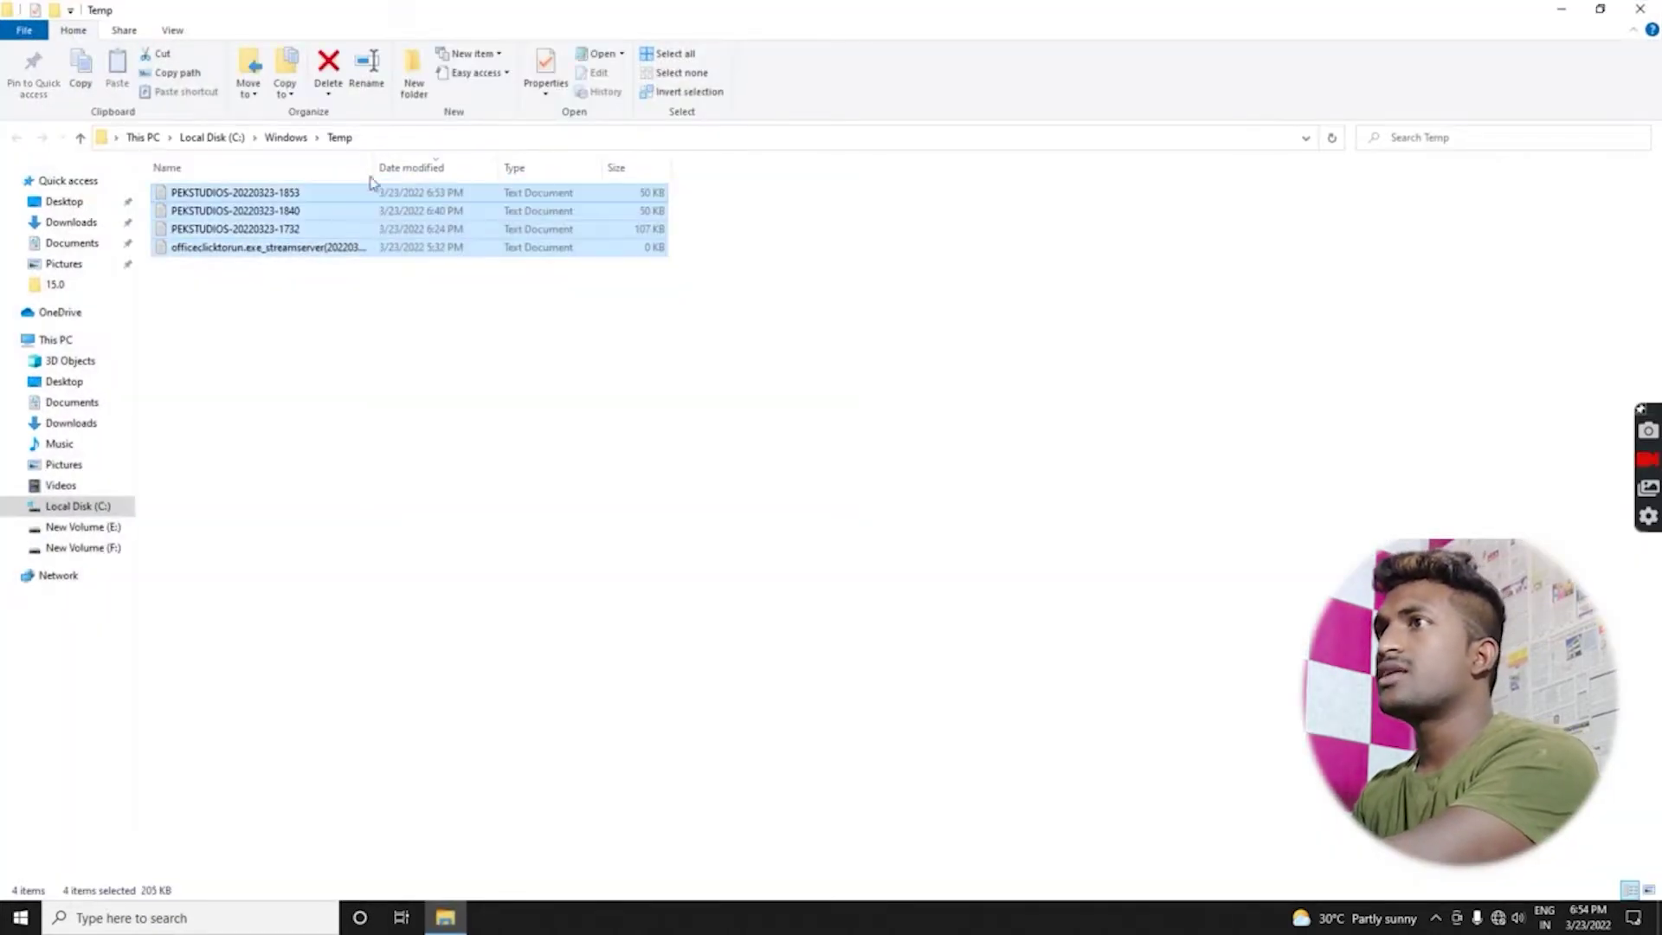
key("Delete")
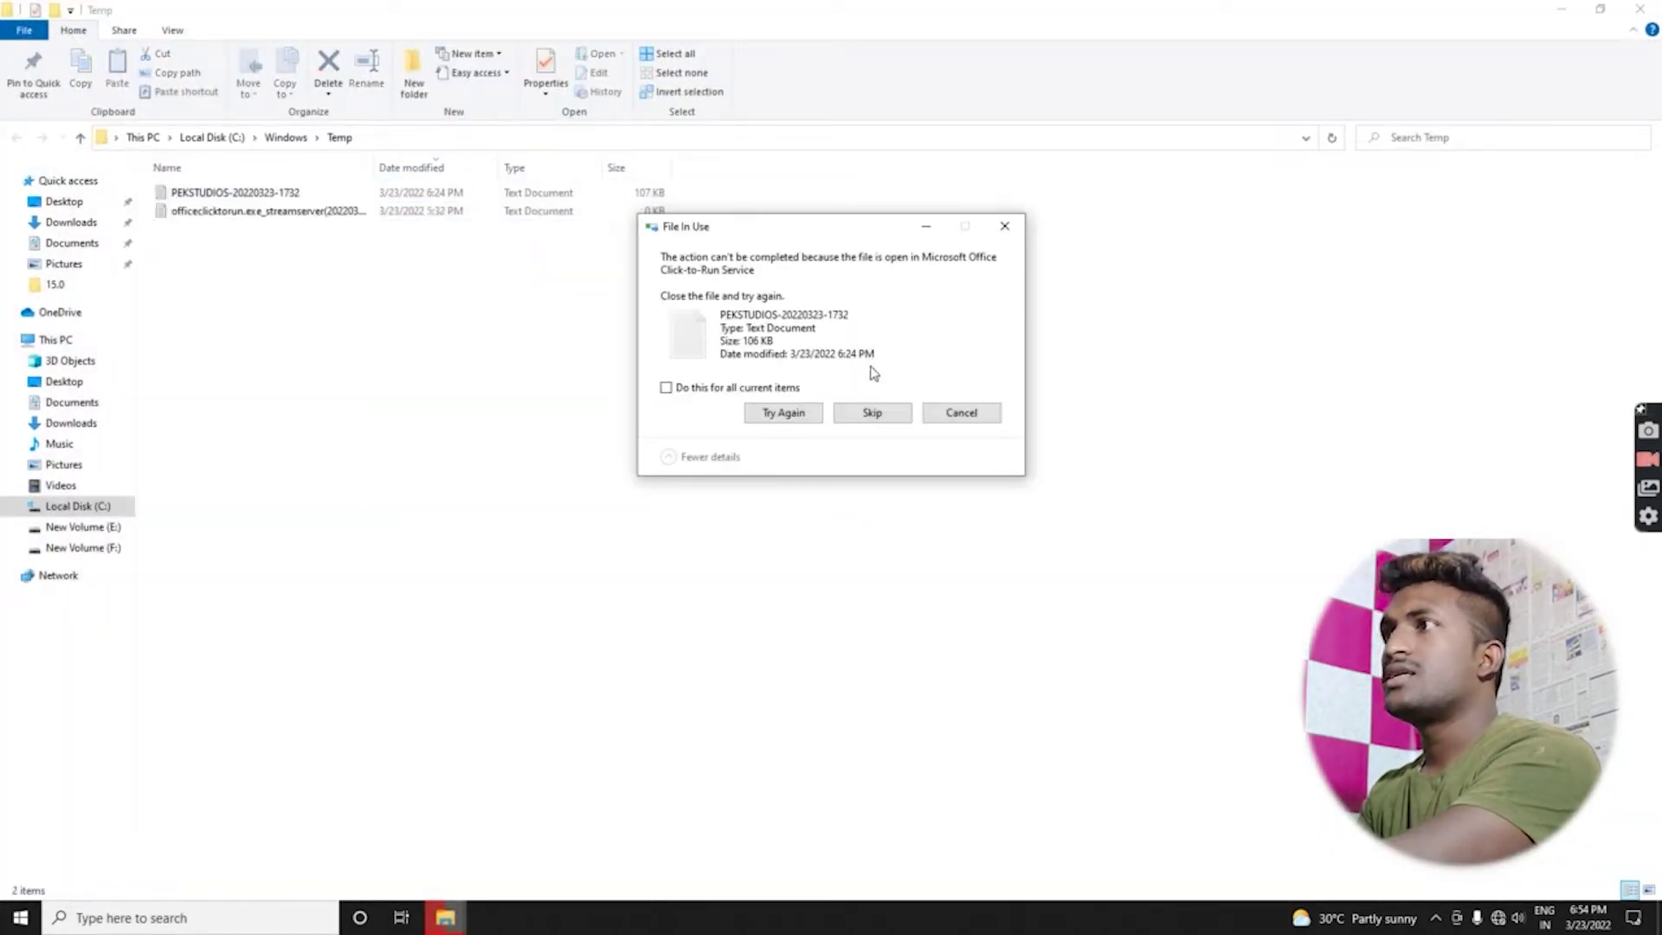
left_click(873, 413)
left_click(1641, 9)
Step: Skip the remaining in-use Temp file and refresh the desktop
right_click(383, 307)
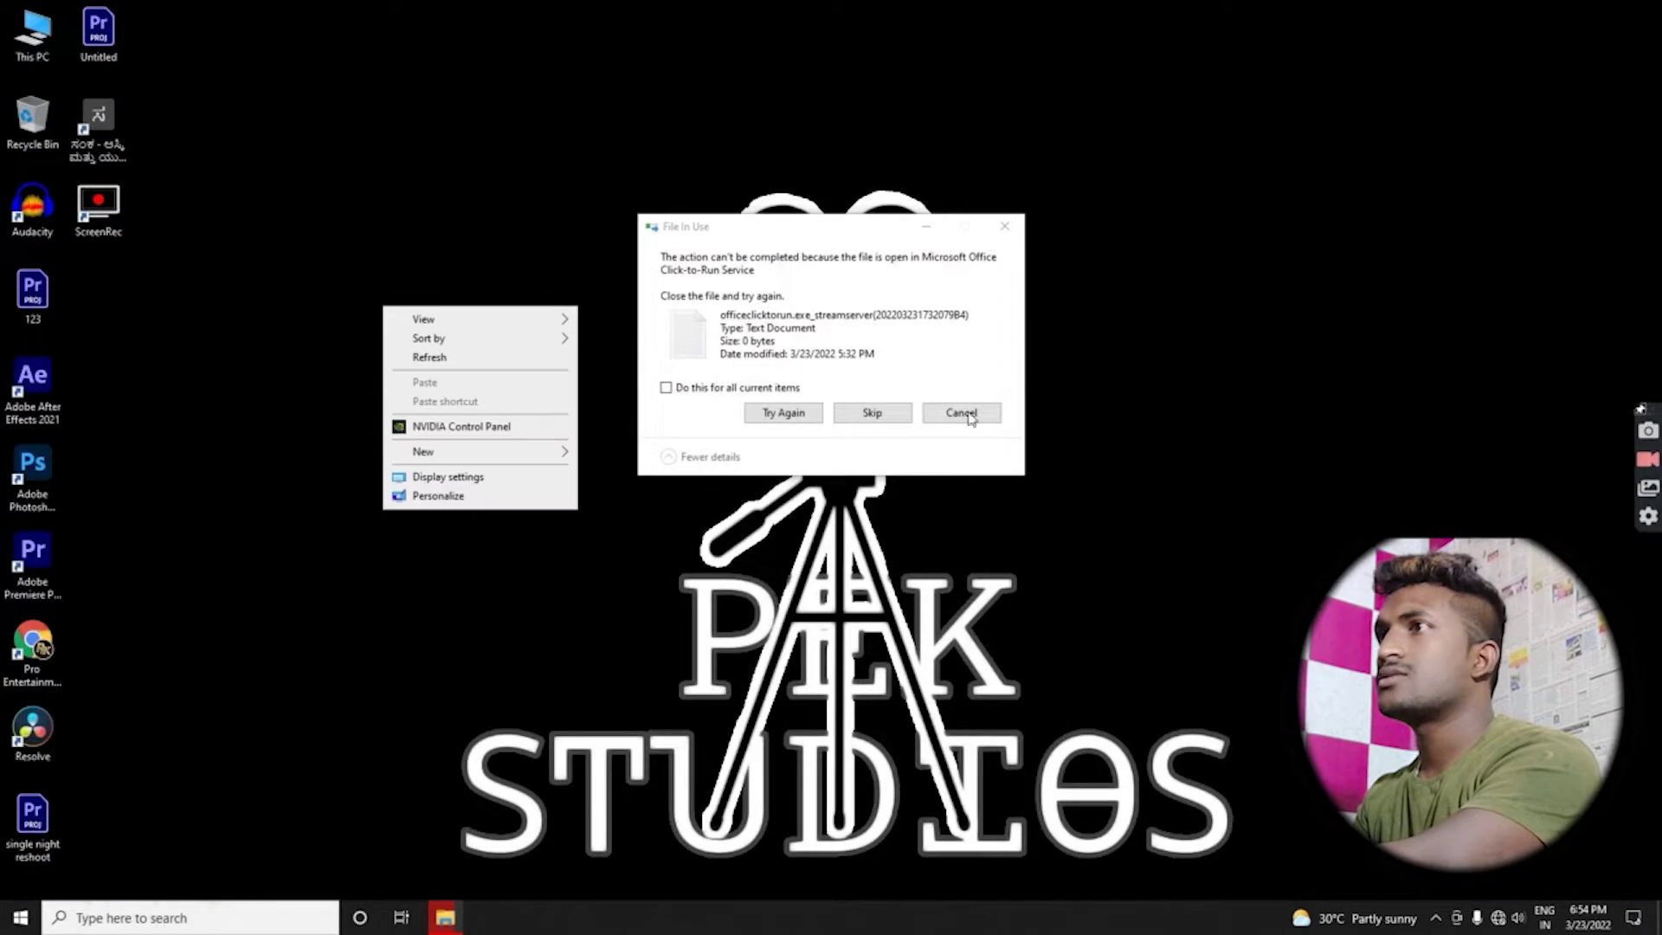
left_click(463, 358)
left_click(871, 413)
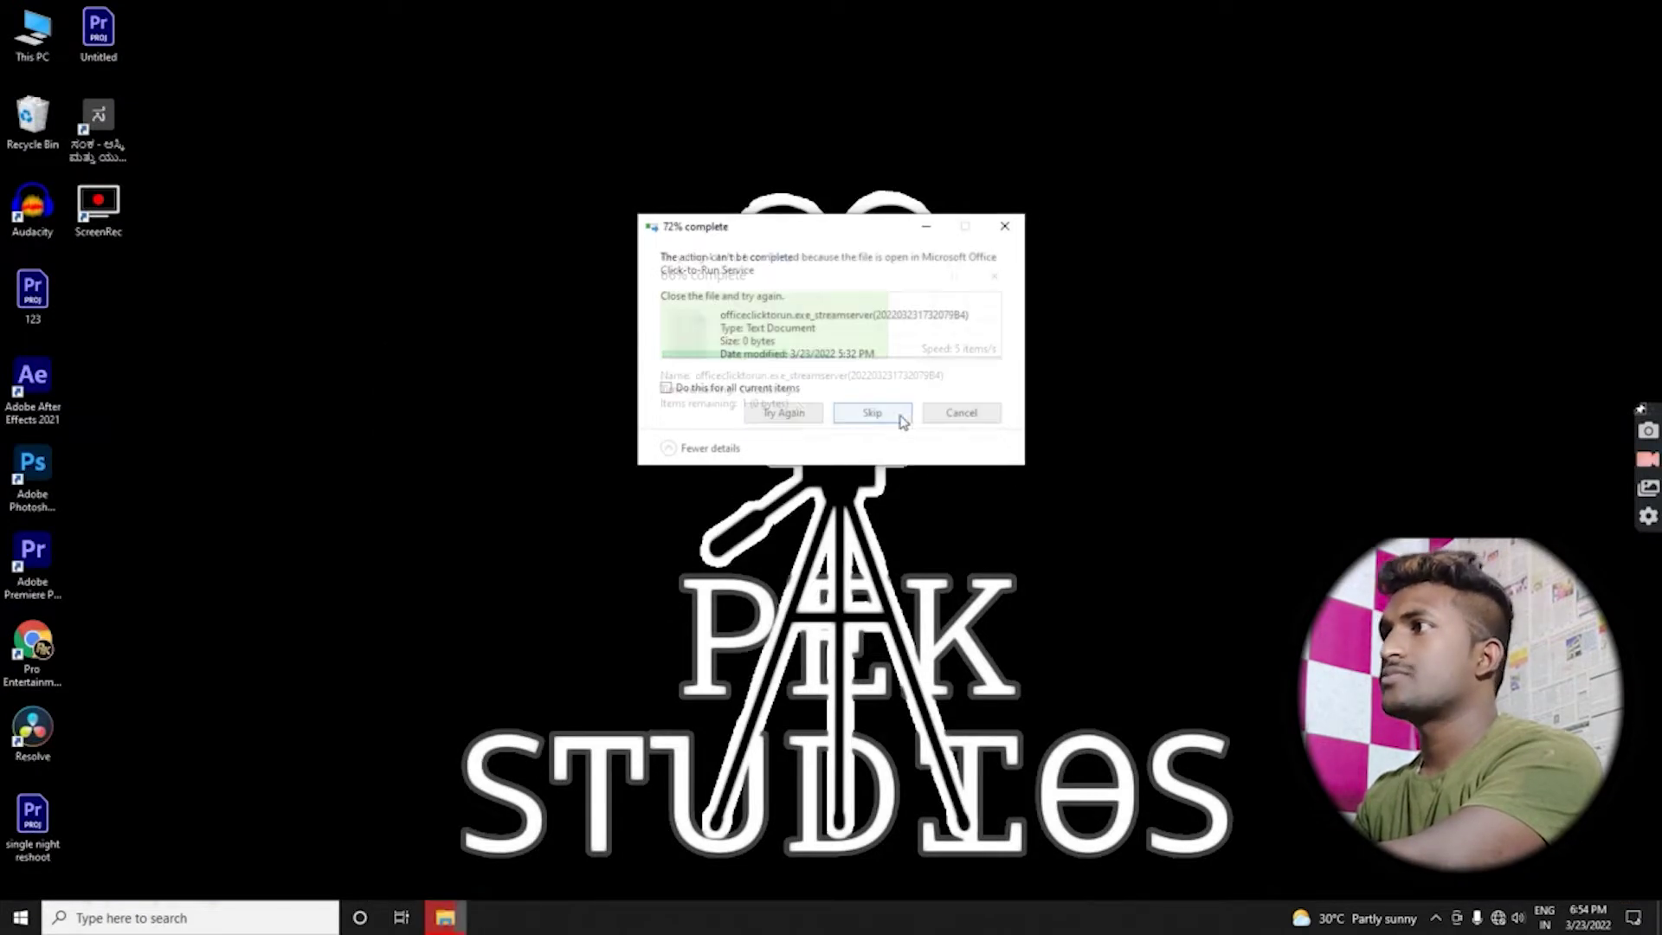
right_click(585, 176)
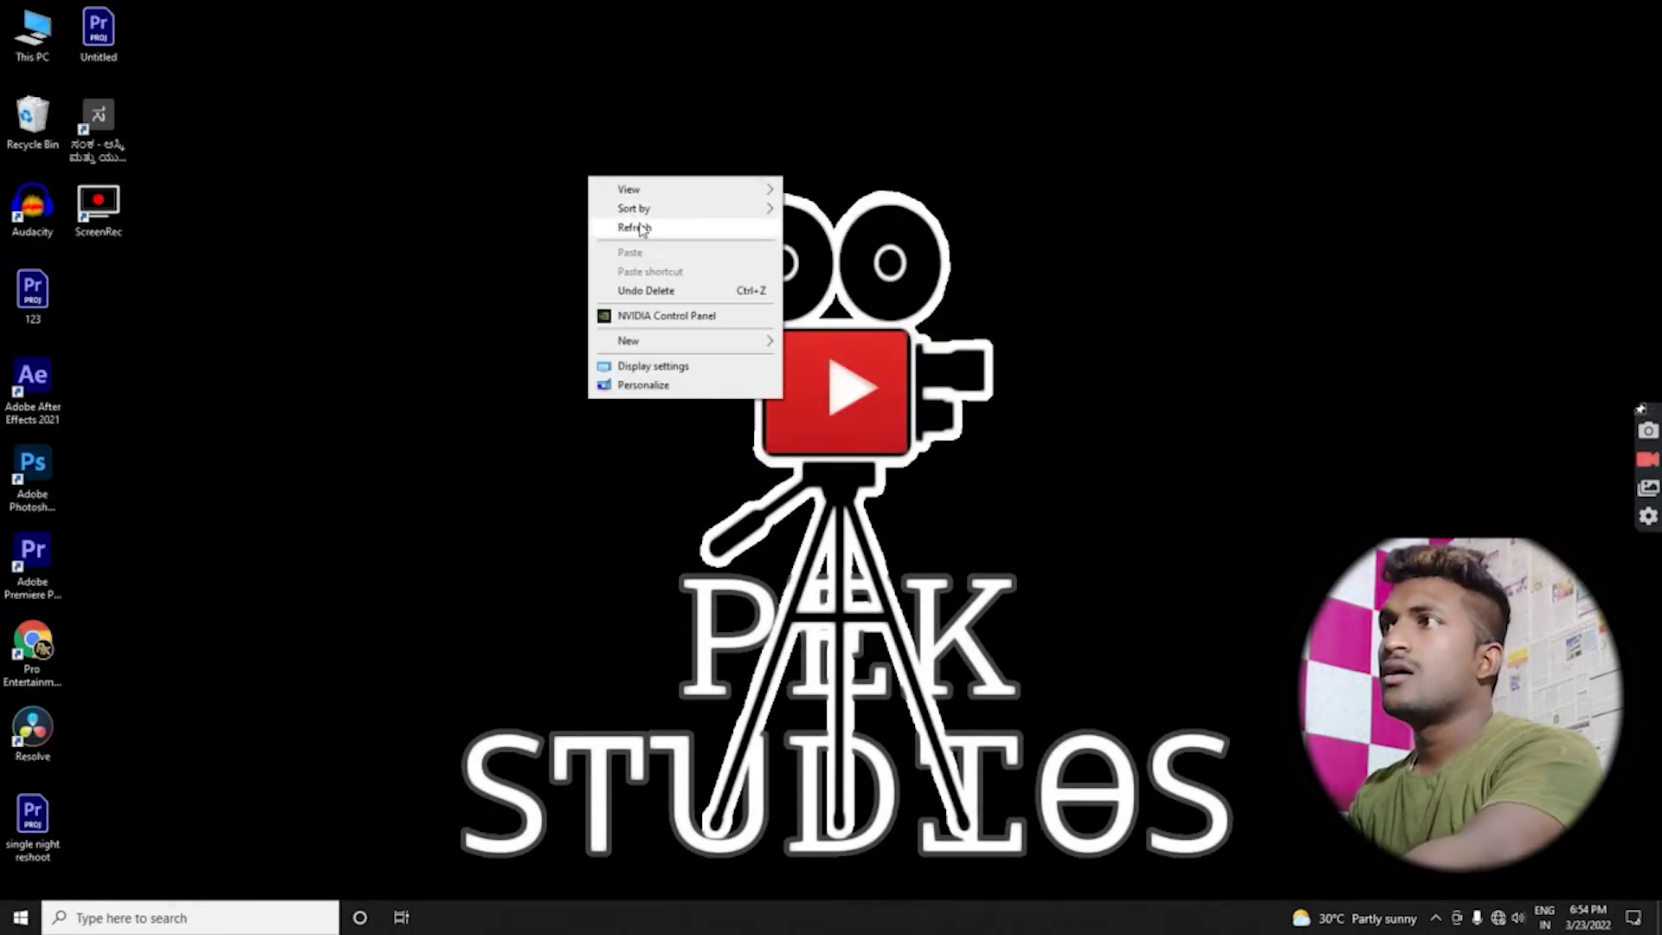
left_click(611, 226)
right_click(468, 141)
left_click(513, 192)
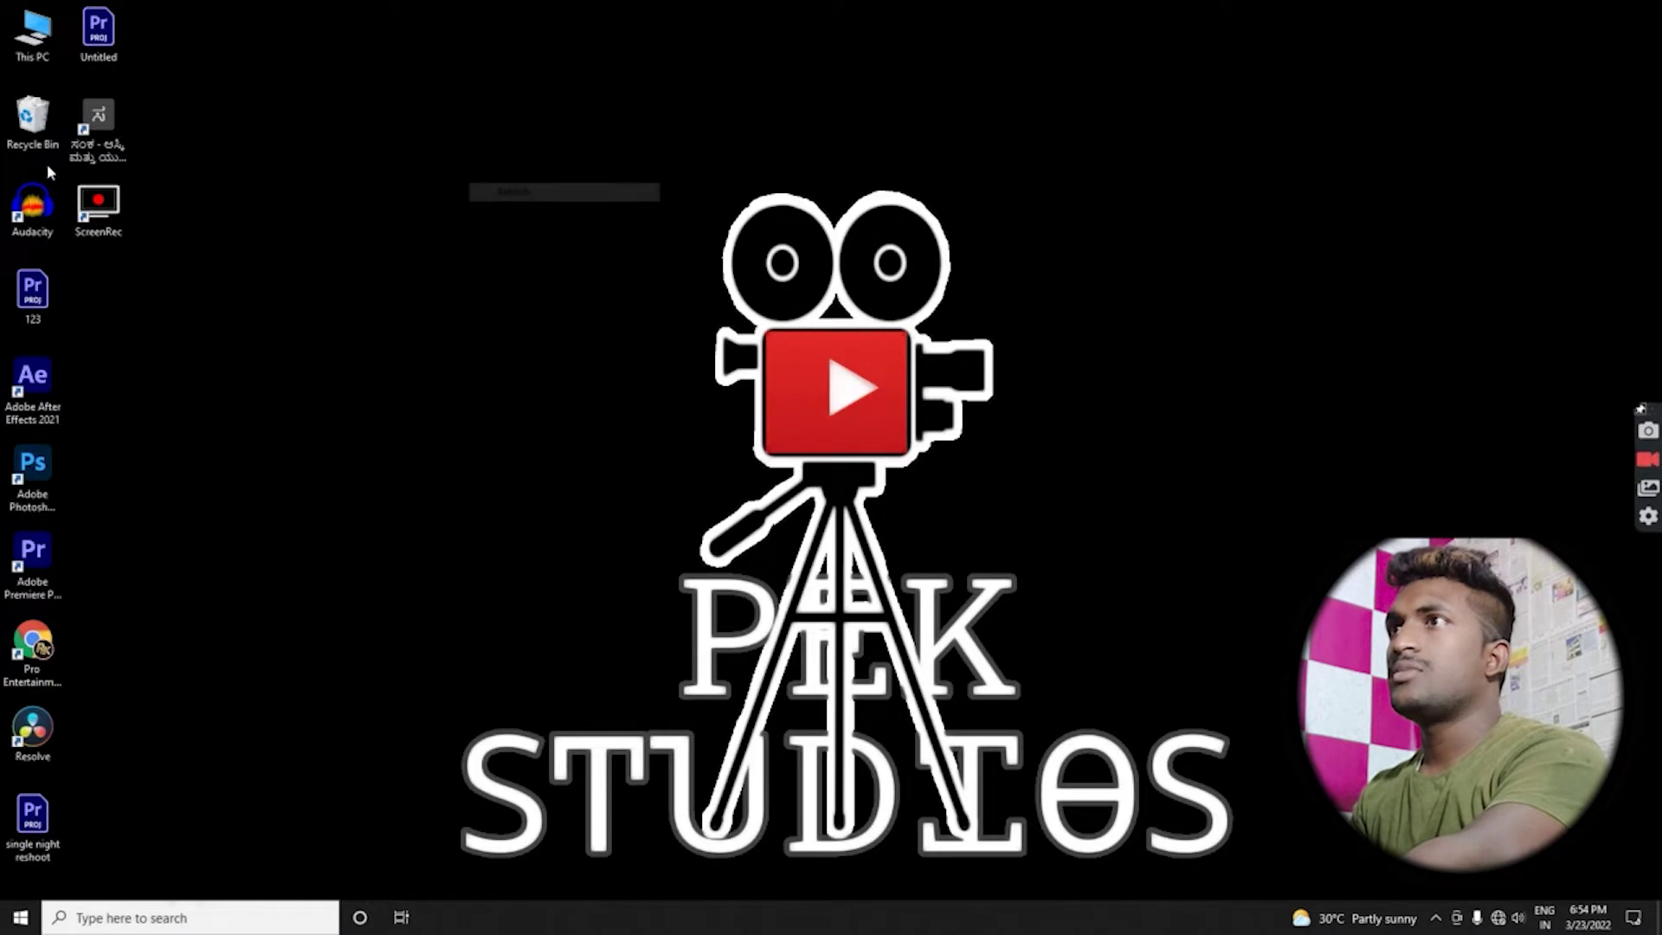
Step: Empty the Recycle Bin, then launch Adobe Premiere Pro 2021 from its desktop shortcut
right_click(35, 121)
left_click(122, 153)
left_click(900, 471)
right_click(649, 310)
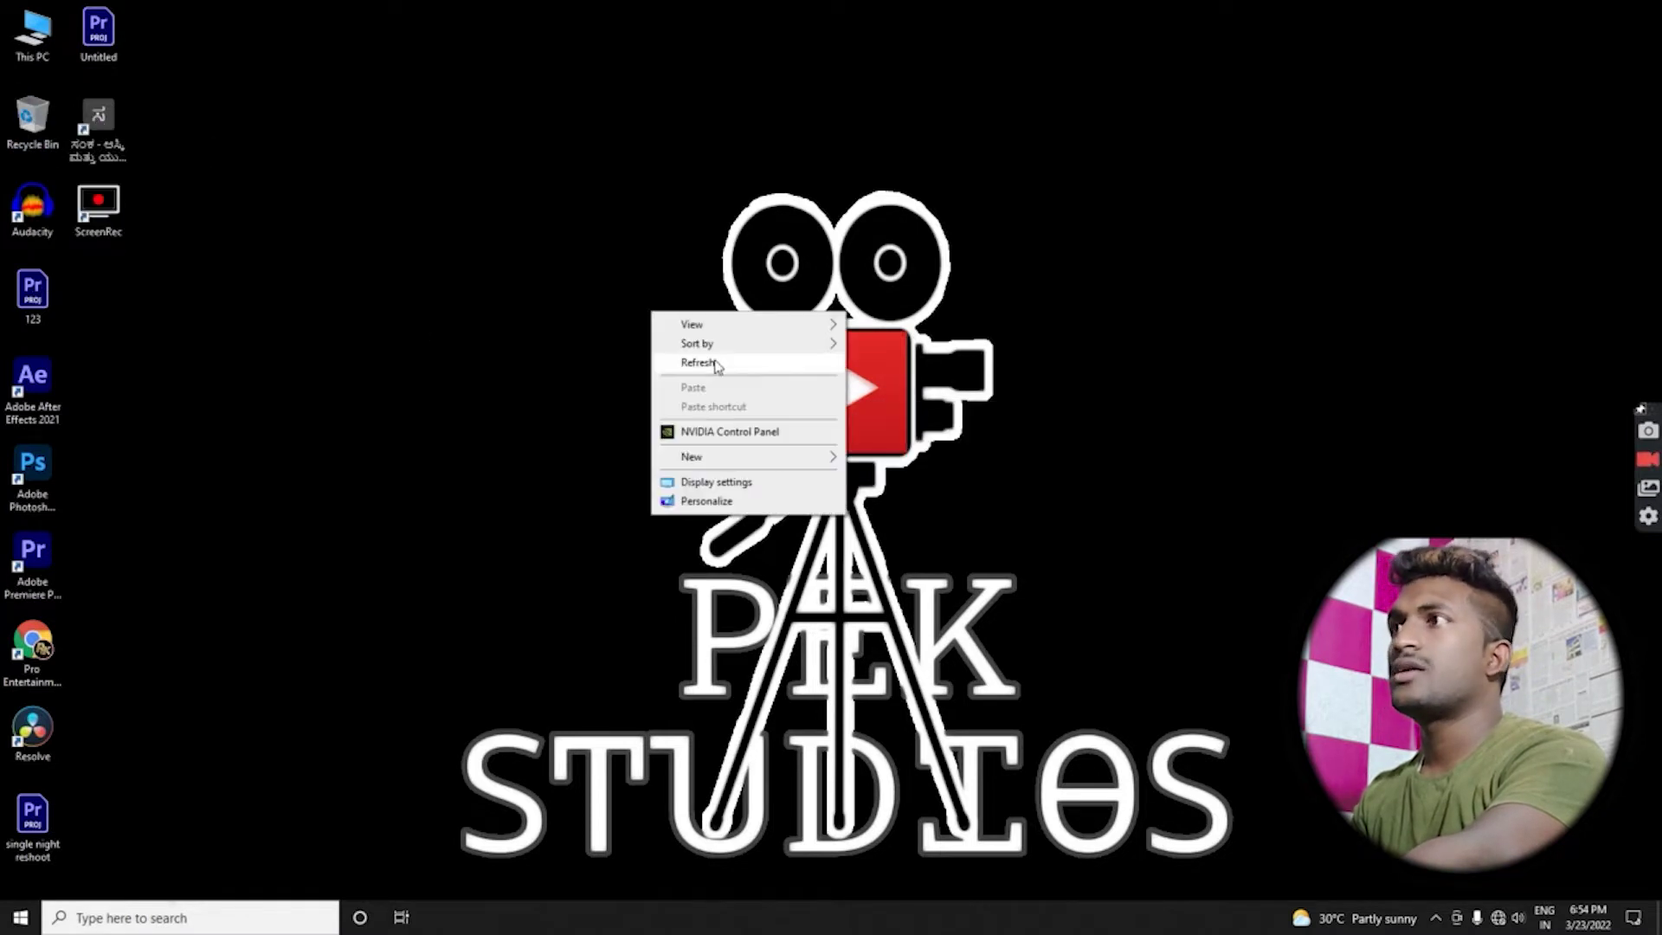
left_click(712, 362)
right_click(500, 208)
left_click(540, 258)
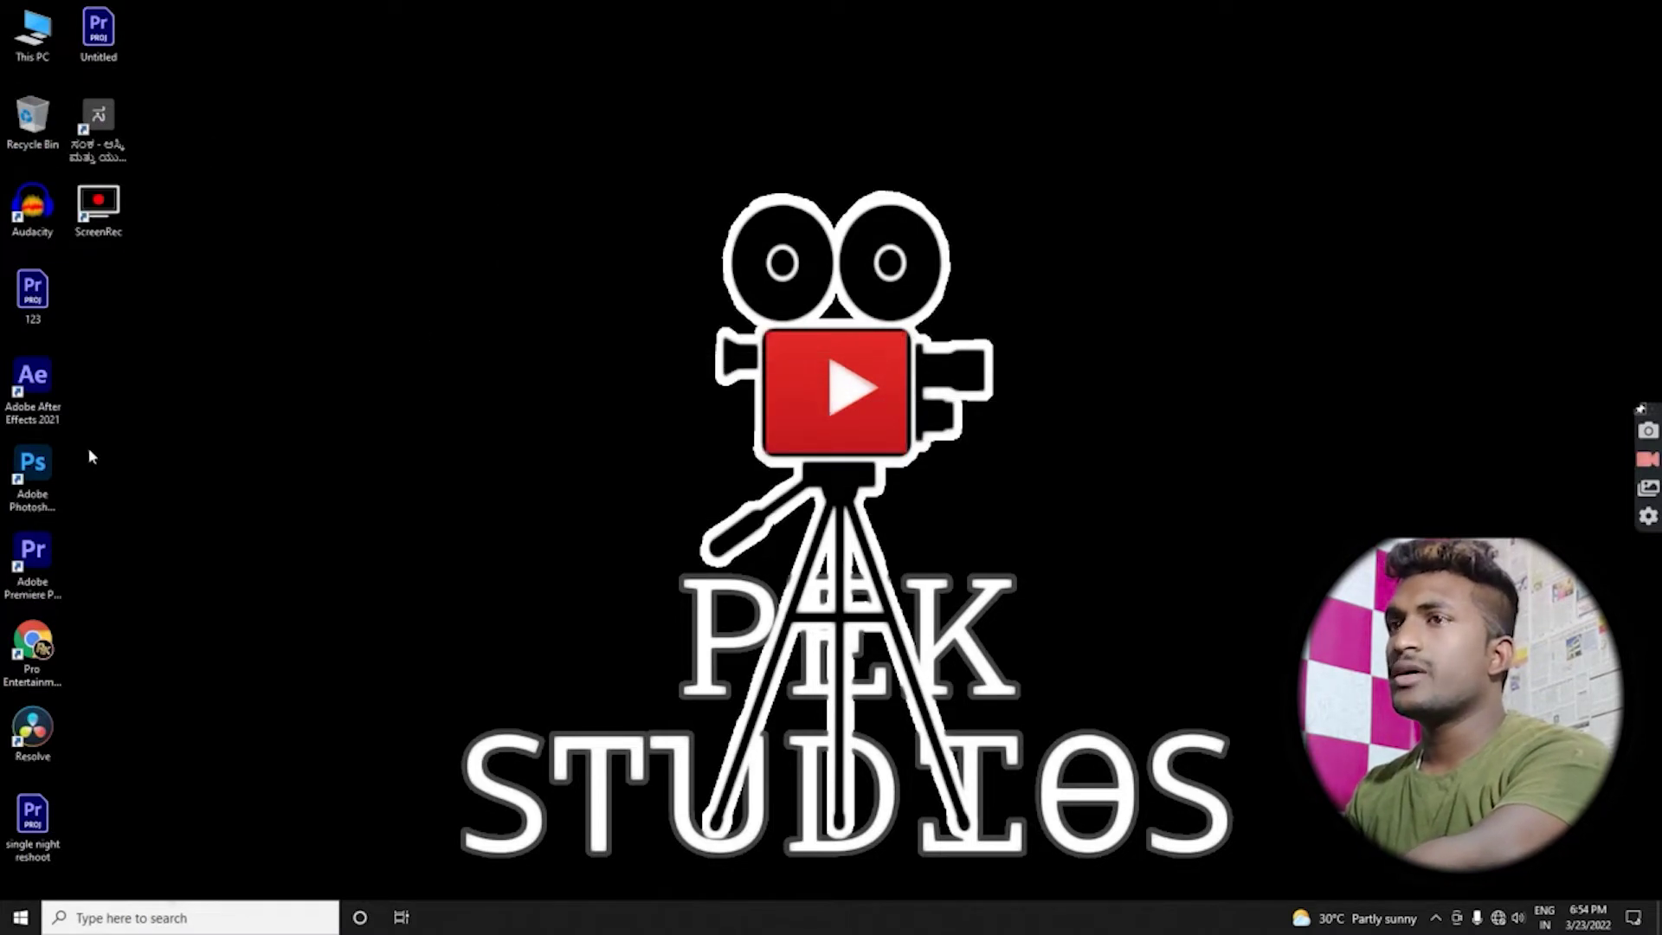
left_click(45, 587)
double_click(45, 587)
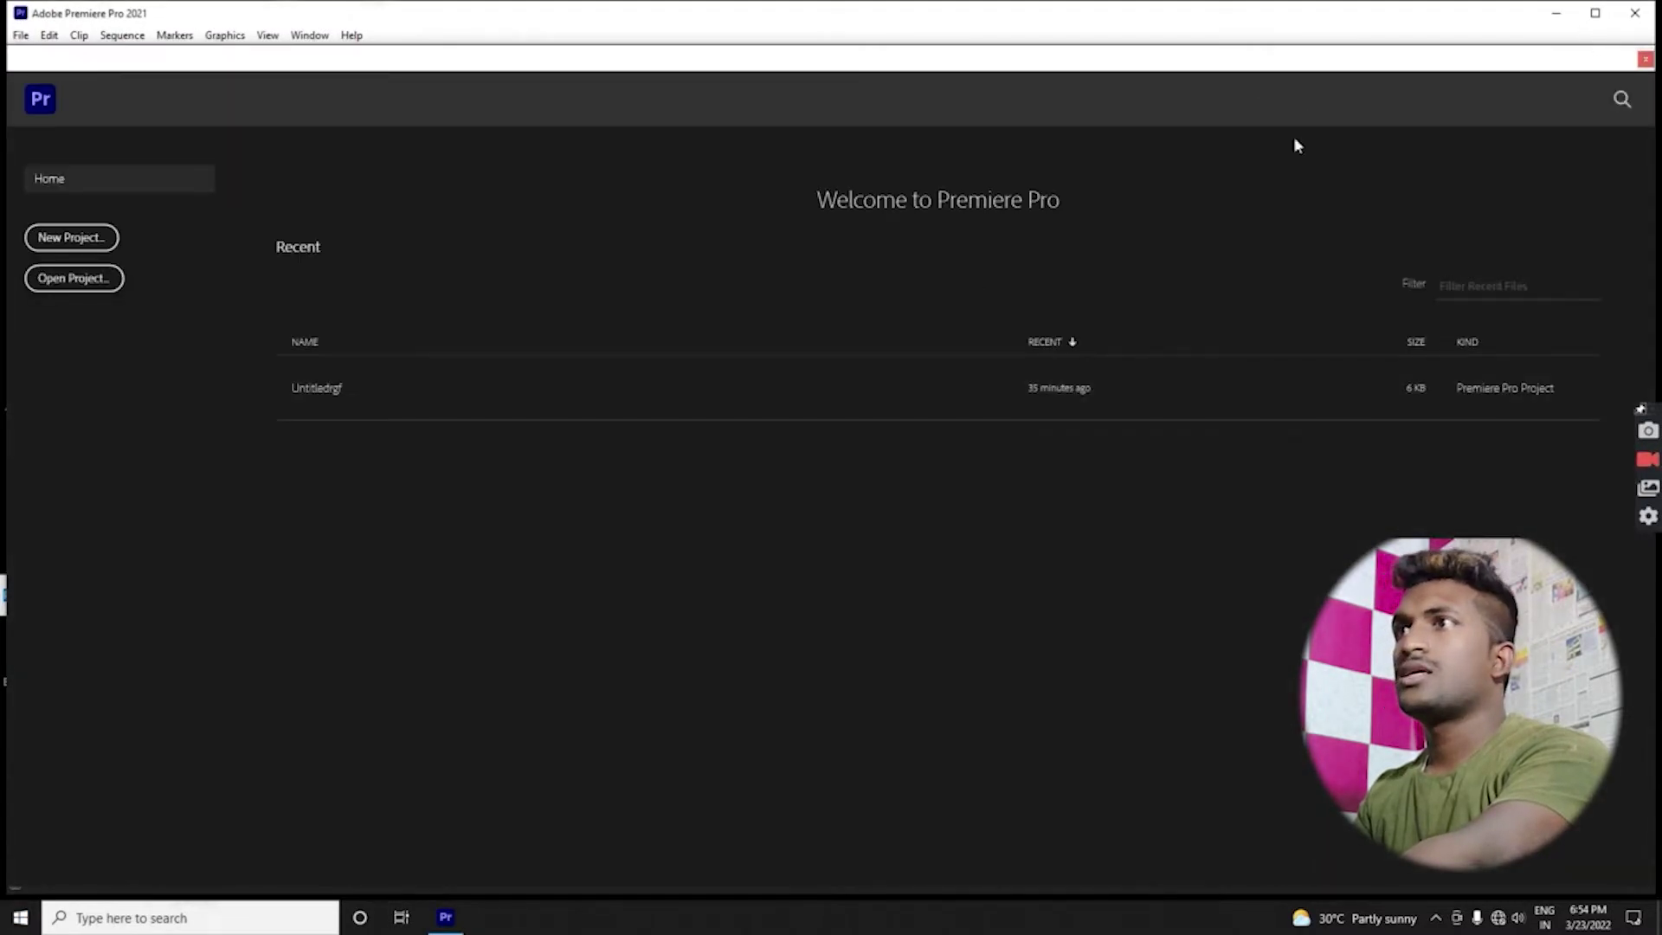
Step: Create a new project named 'cheak 12' and make Premiere fill the whole screen
left_click(71, 238)
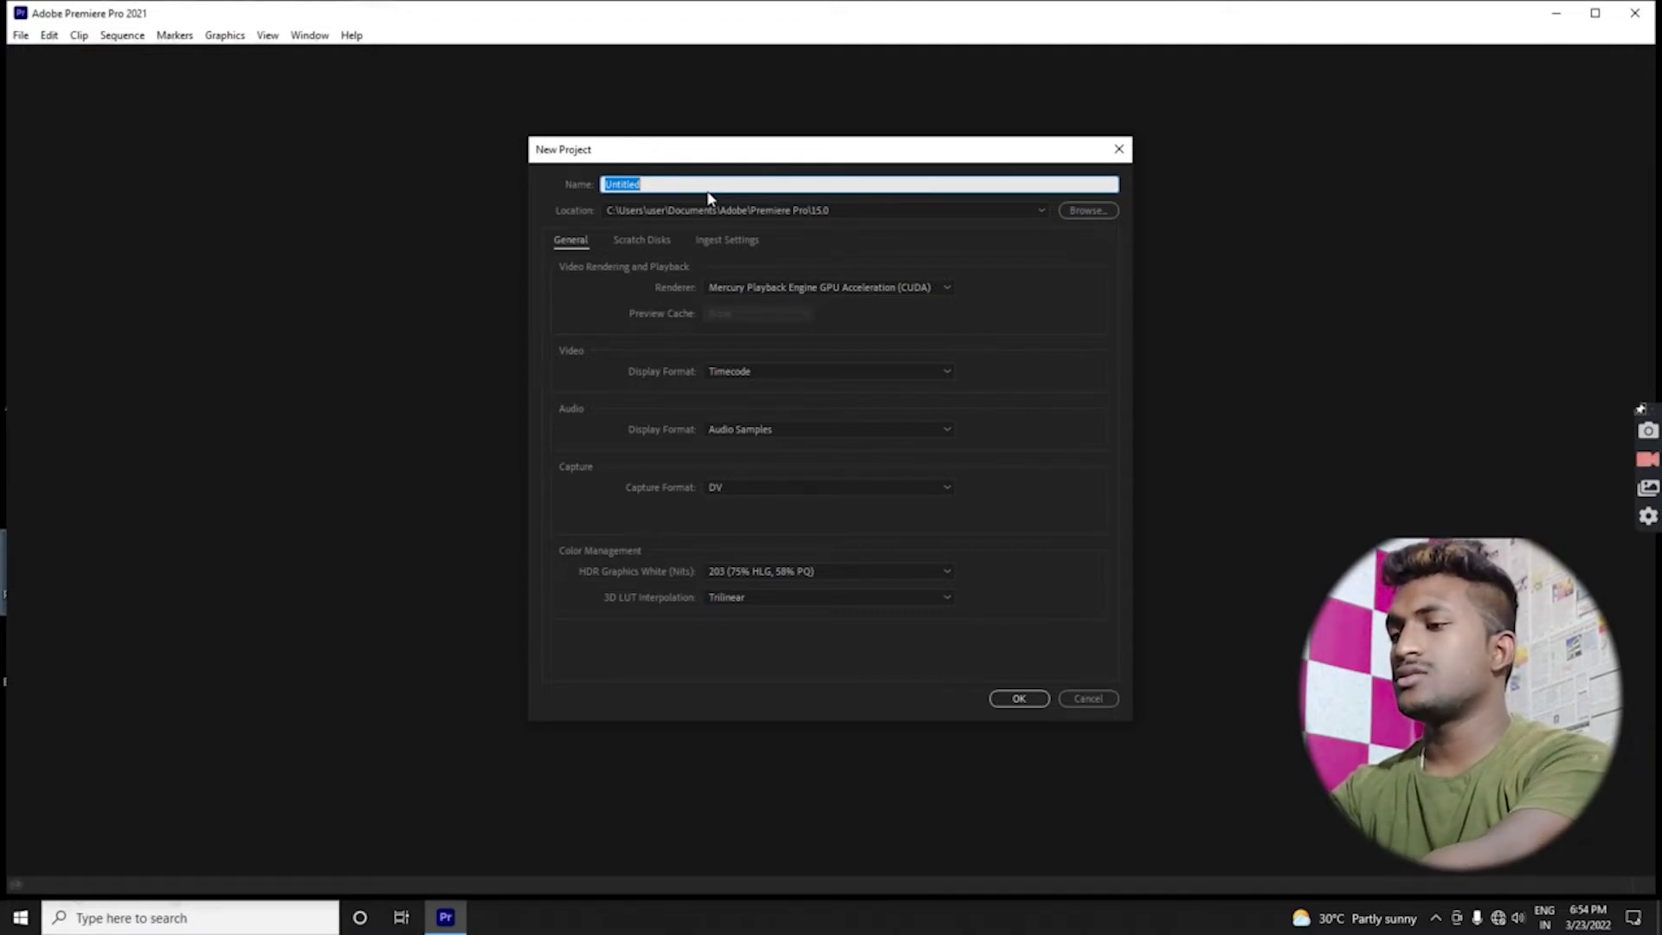
type("cheak 12")
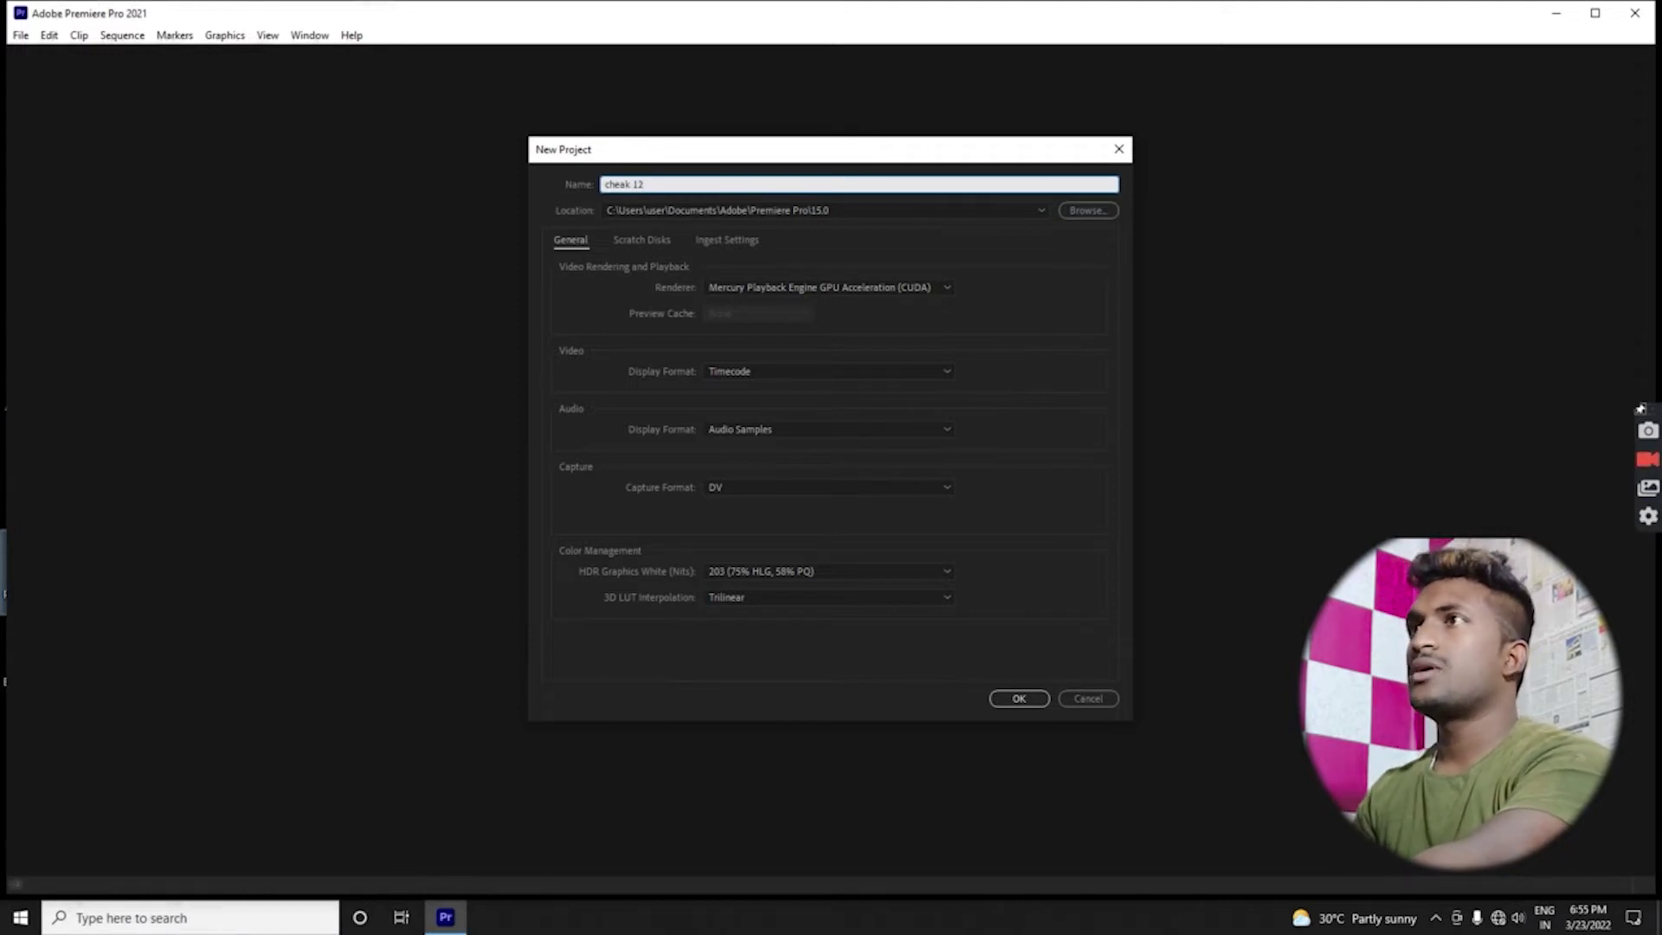
key("Return")
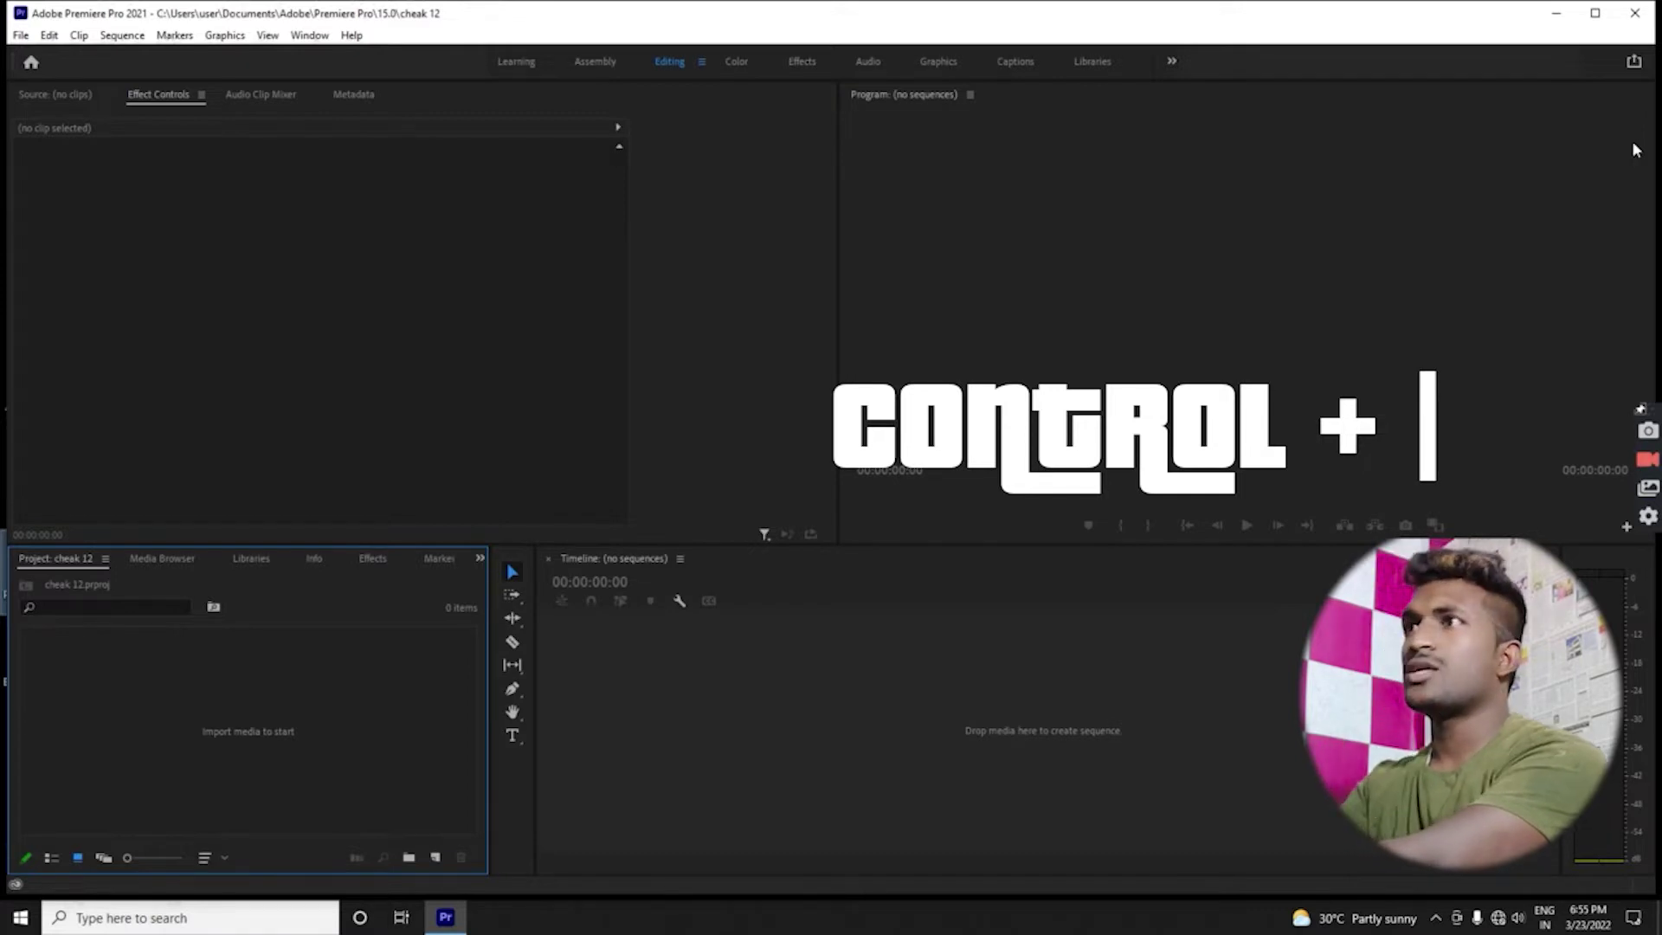
key("ctrl+backslash")
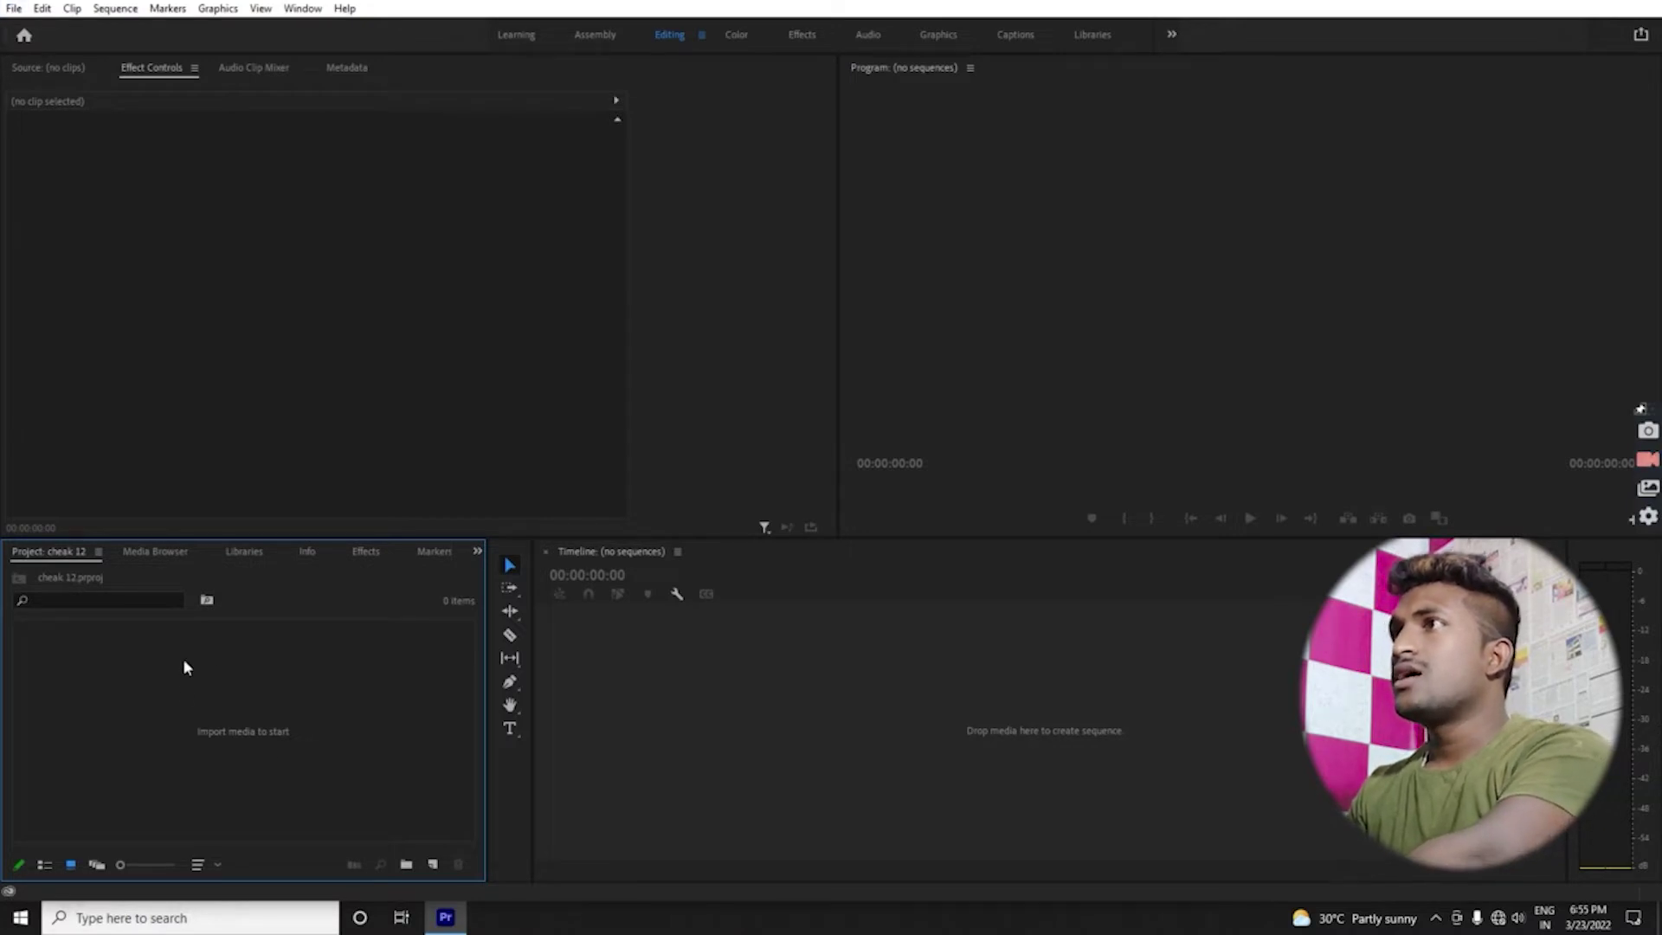
Step: Switch to the Learning workspace and browse the Premiere Pro Tutorials list
left_click_drag(525, 31, 521, 66)
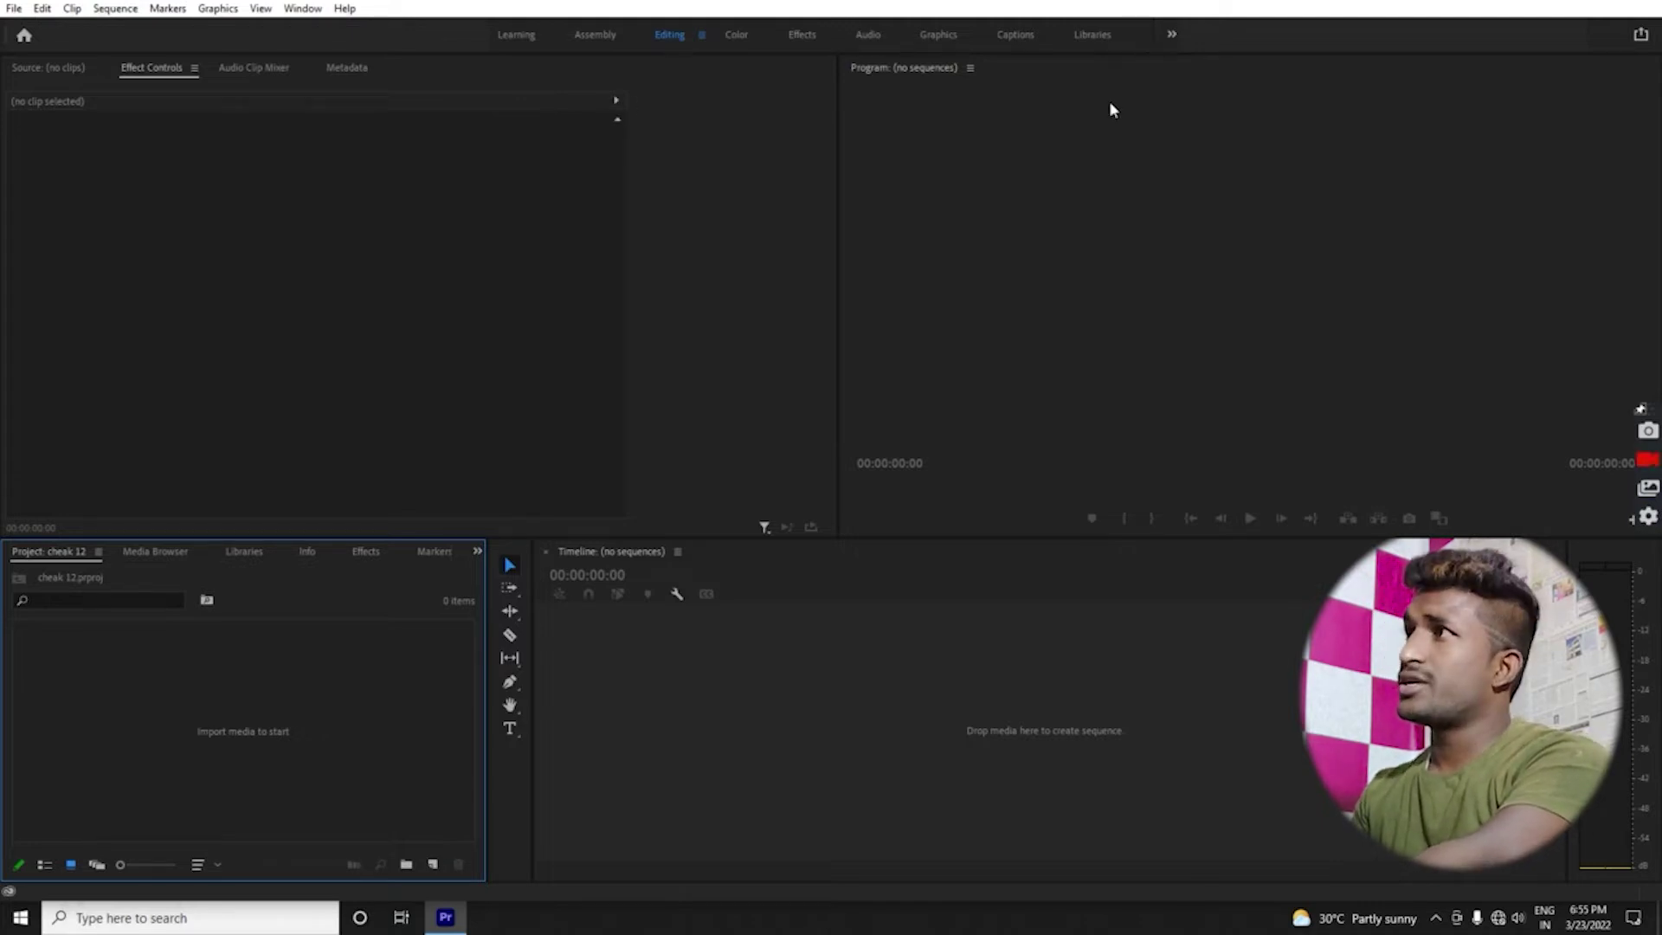
left_click(520, 36)
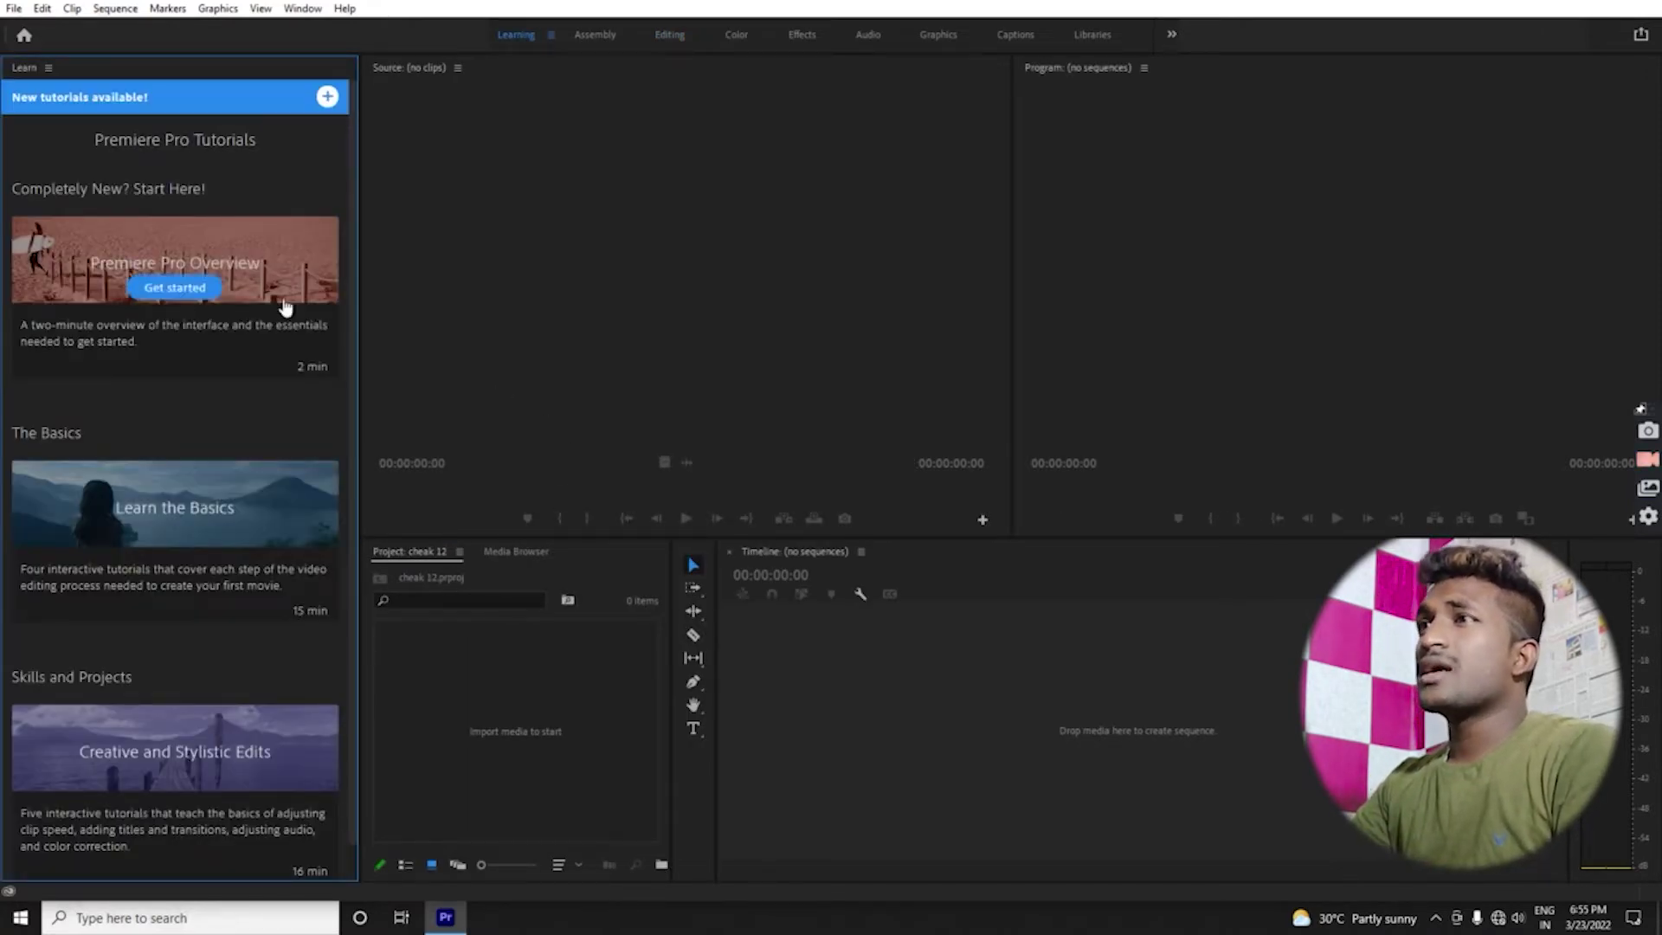
scroll(252, 308, "down", 1)
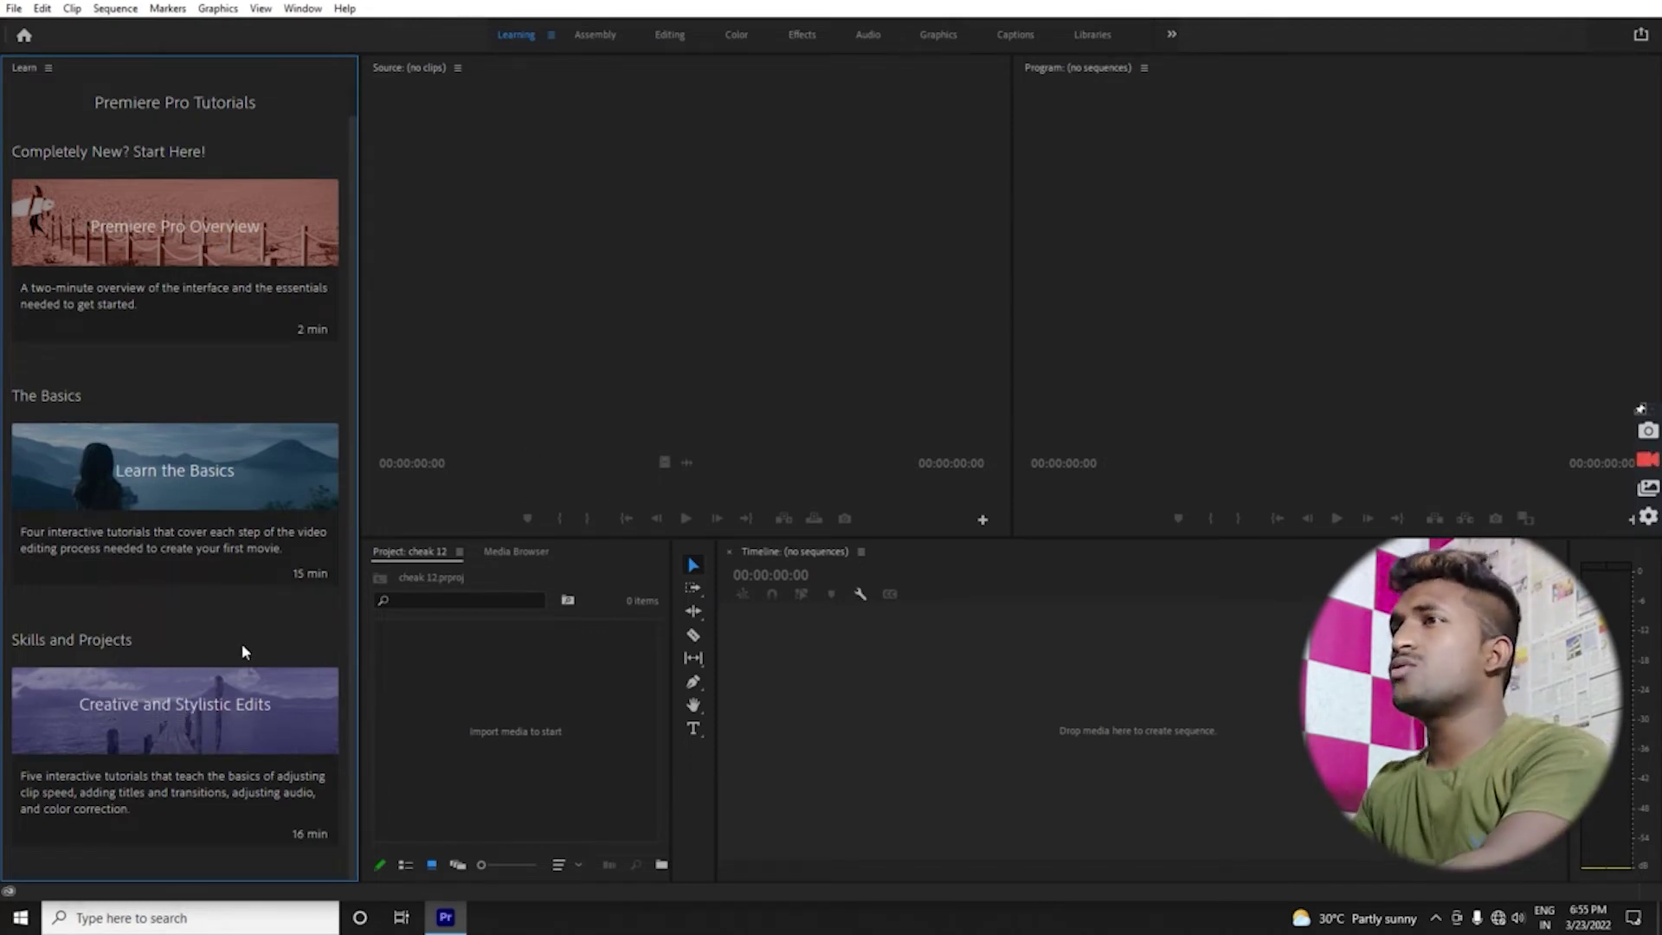
scroll(173, 476, "up", 1)
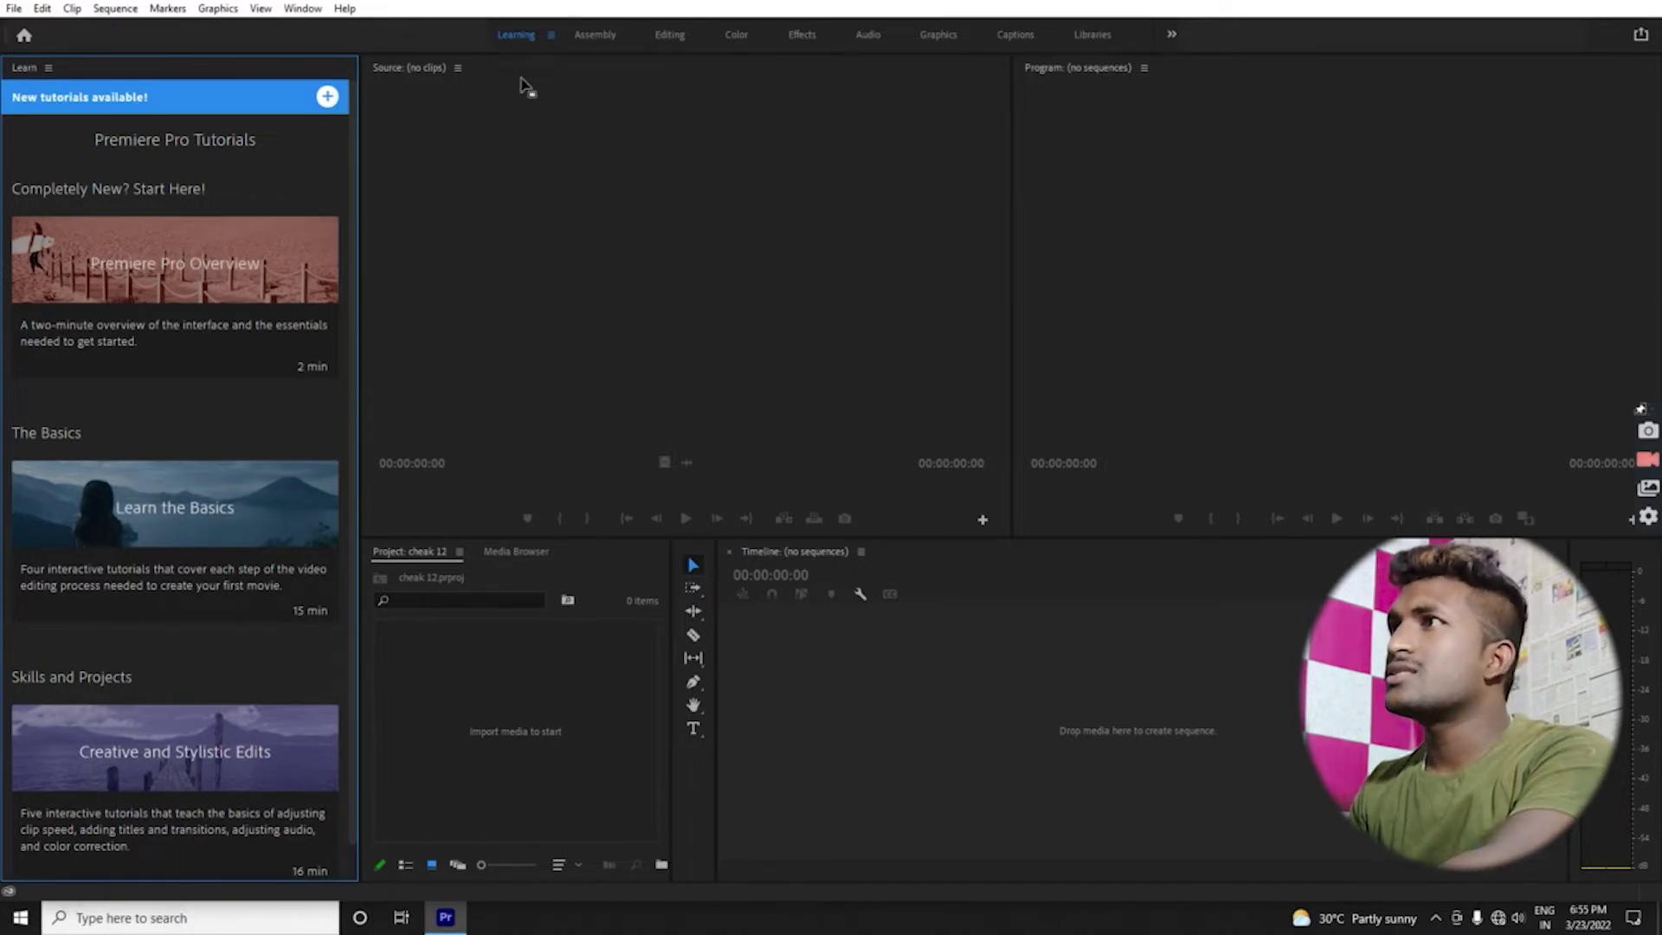
Step: Show the Assembly, Color and Effects workspaces in turn, ending on Audio
left_click(595, 36)
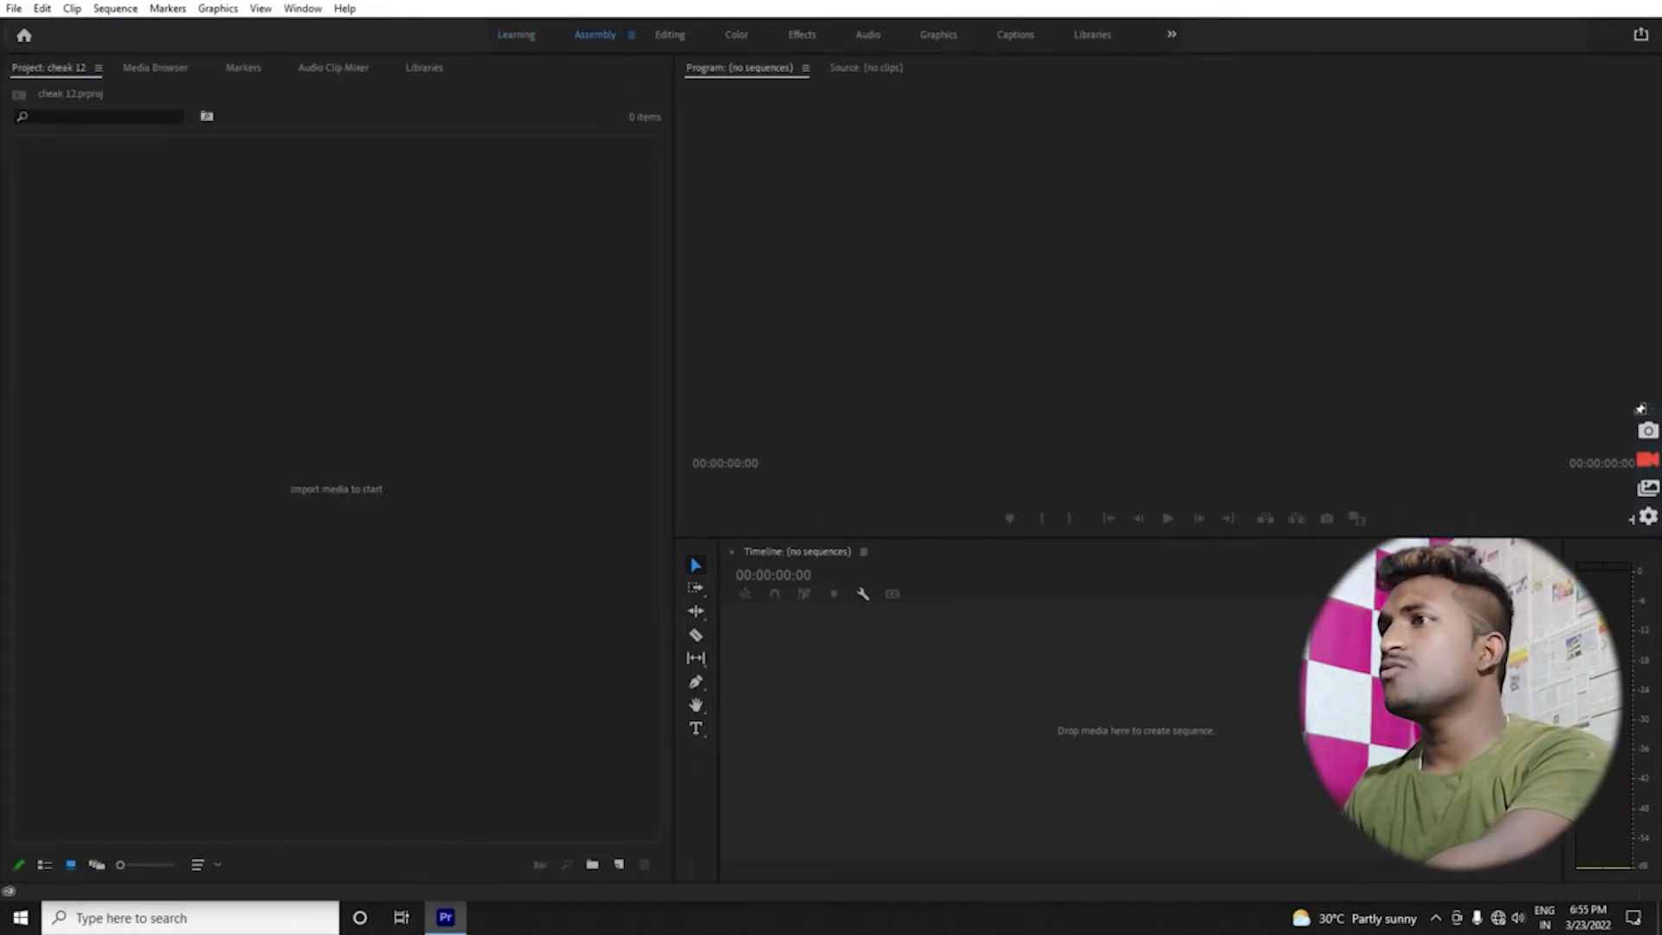
left_click(424, 615)
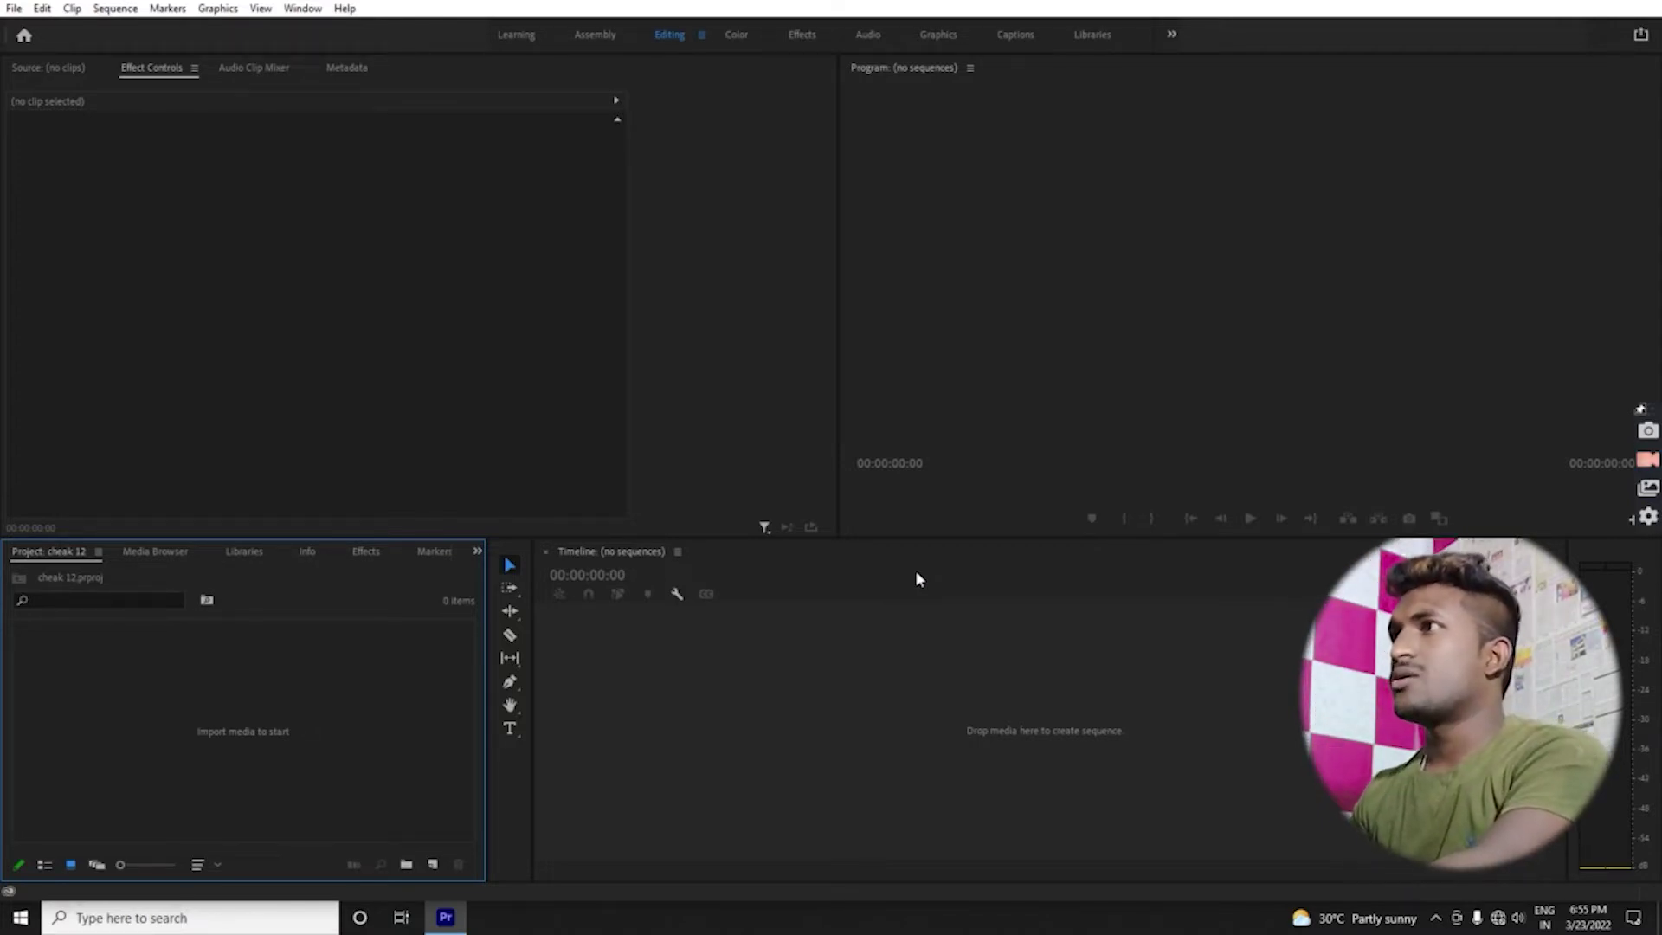
left_click(738, 35)
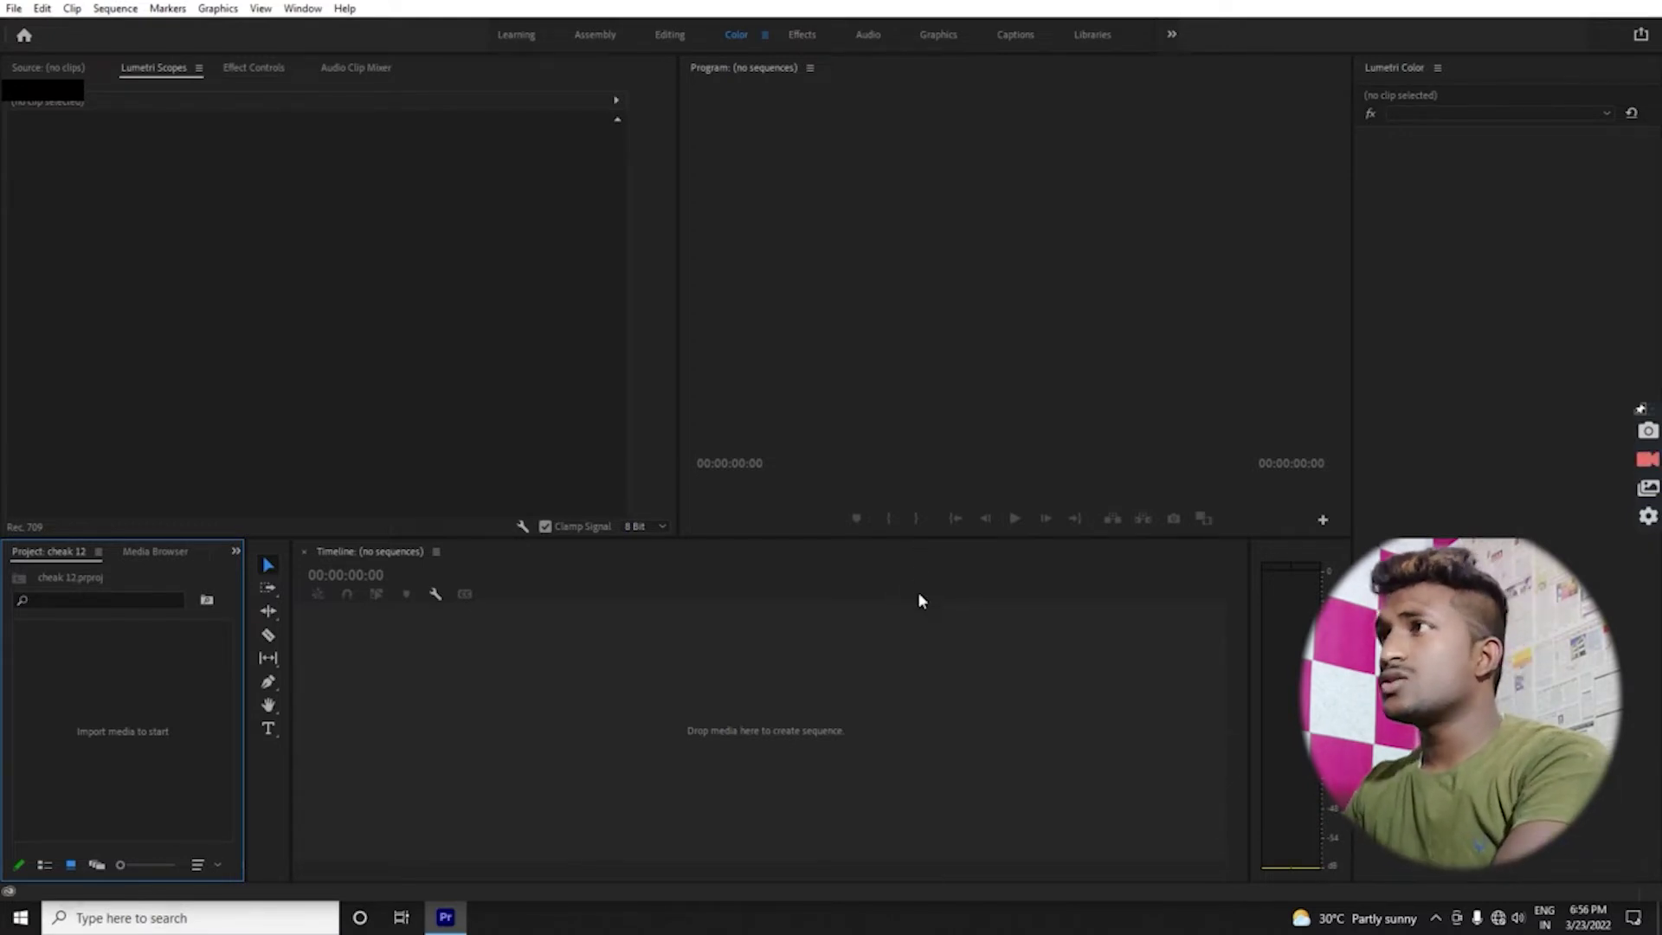
left_click(798, 35)
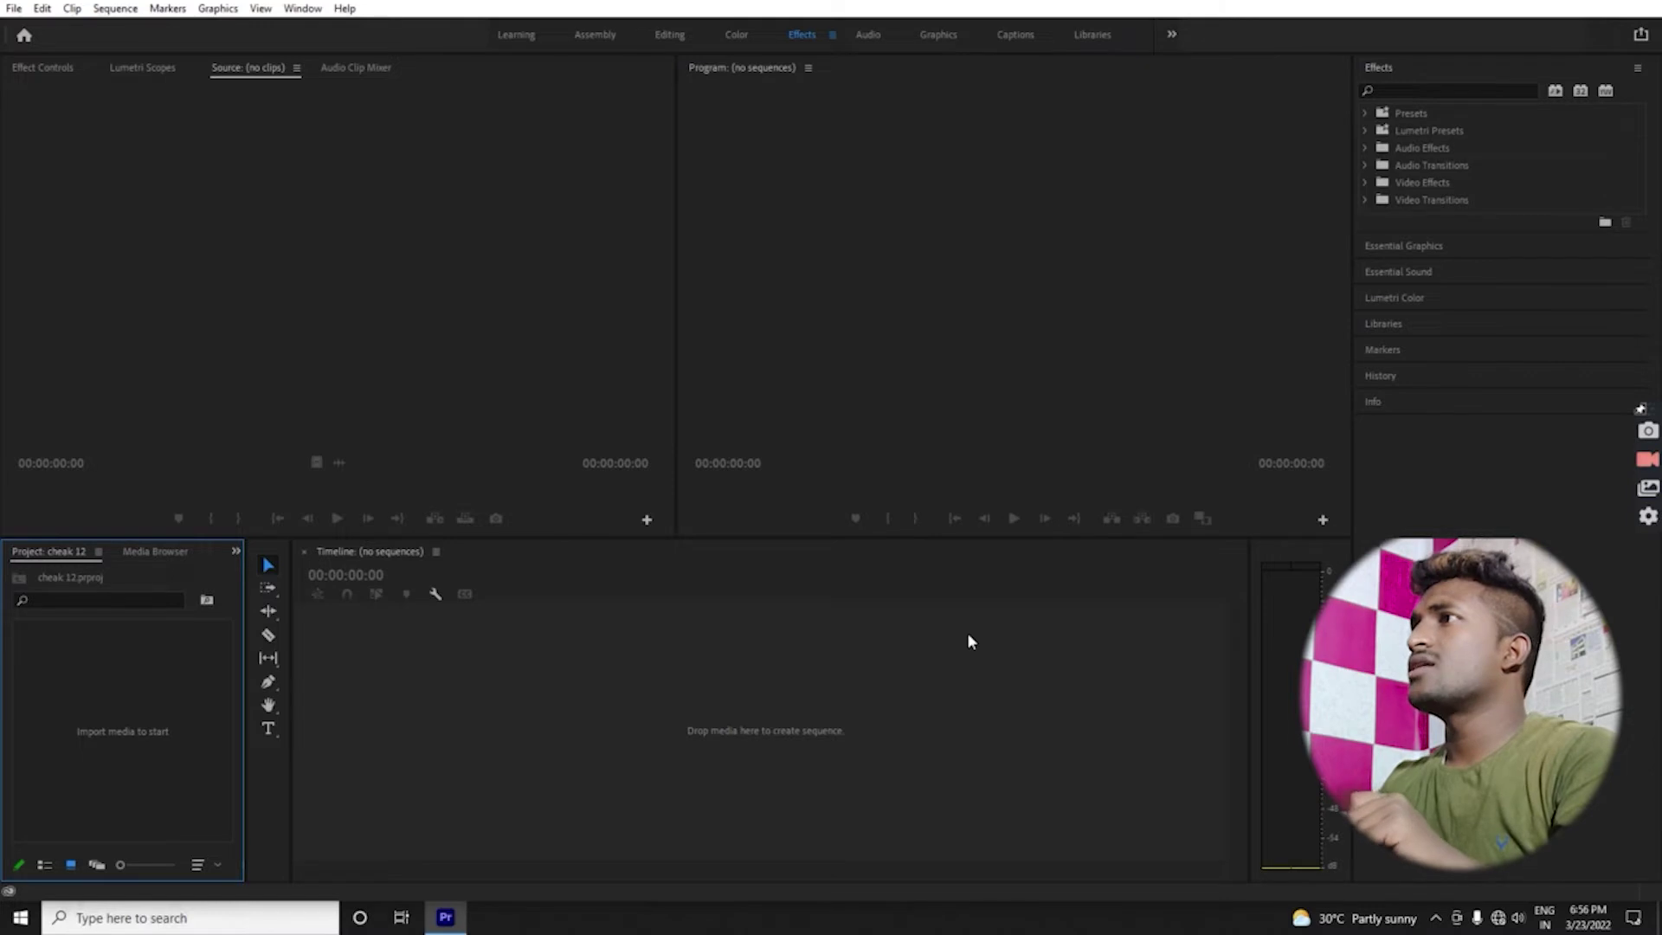
left_click(868, 37)
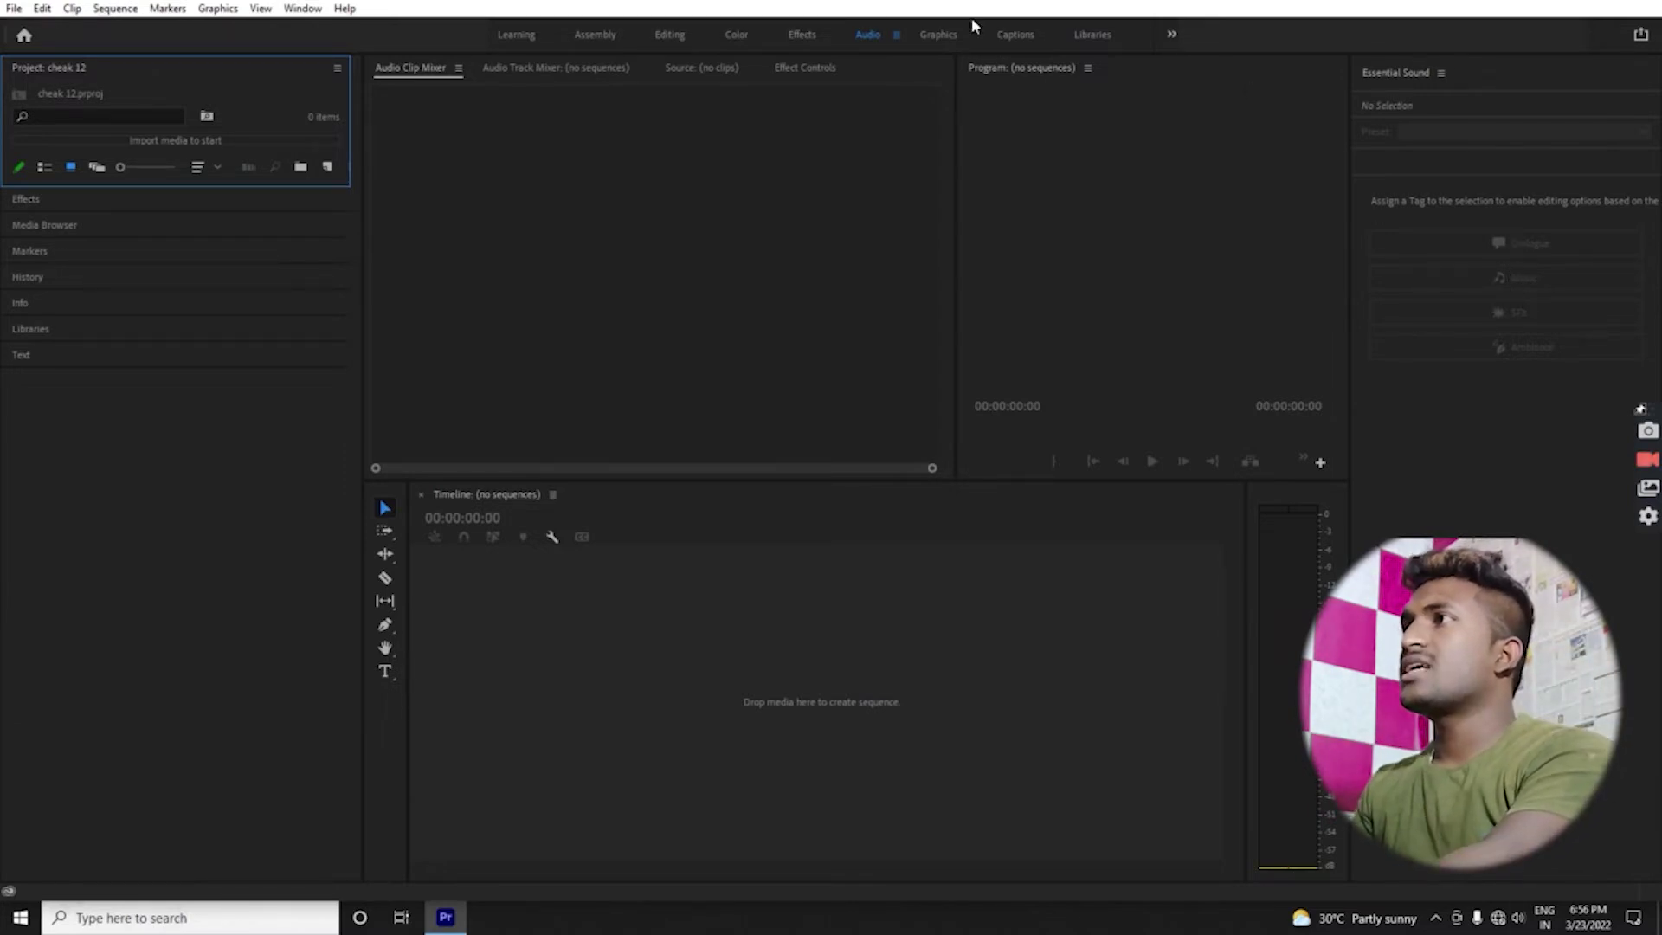
Step: View the Graphics, Captions and Libraries workspaces, return to Editing, and open the Import dialog
left_click(935, 35)
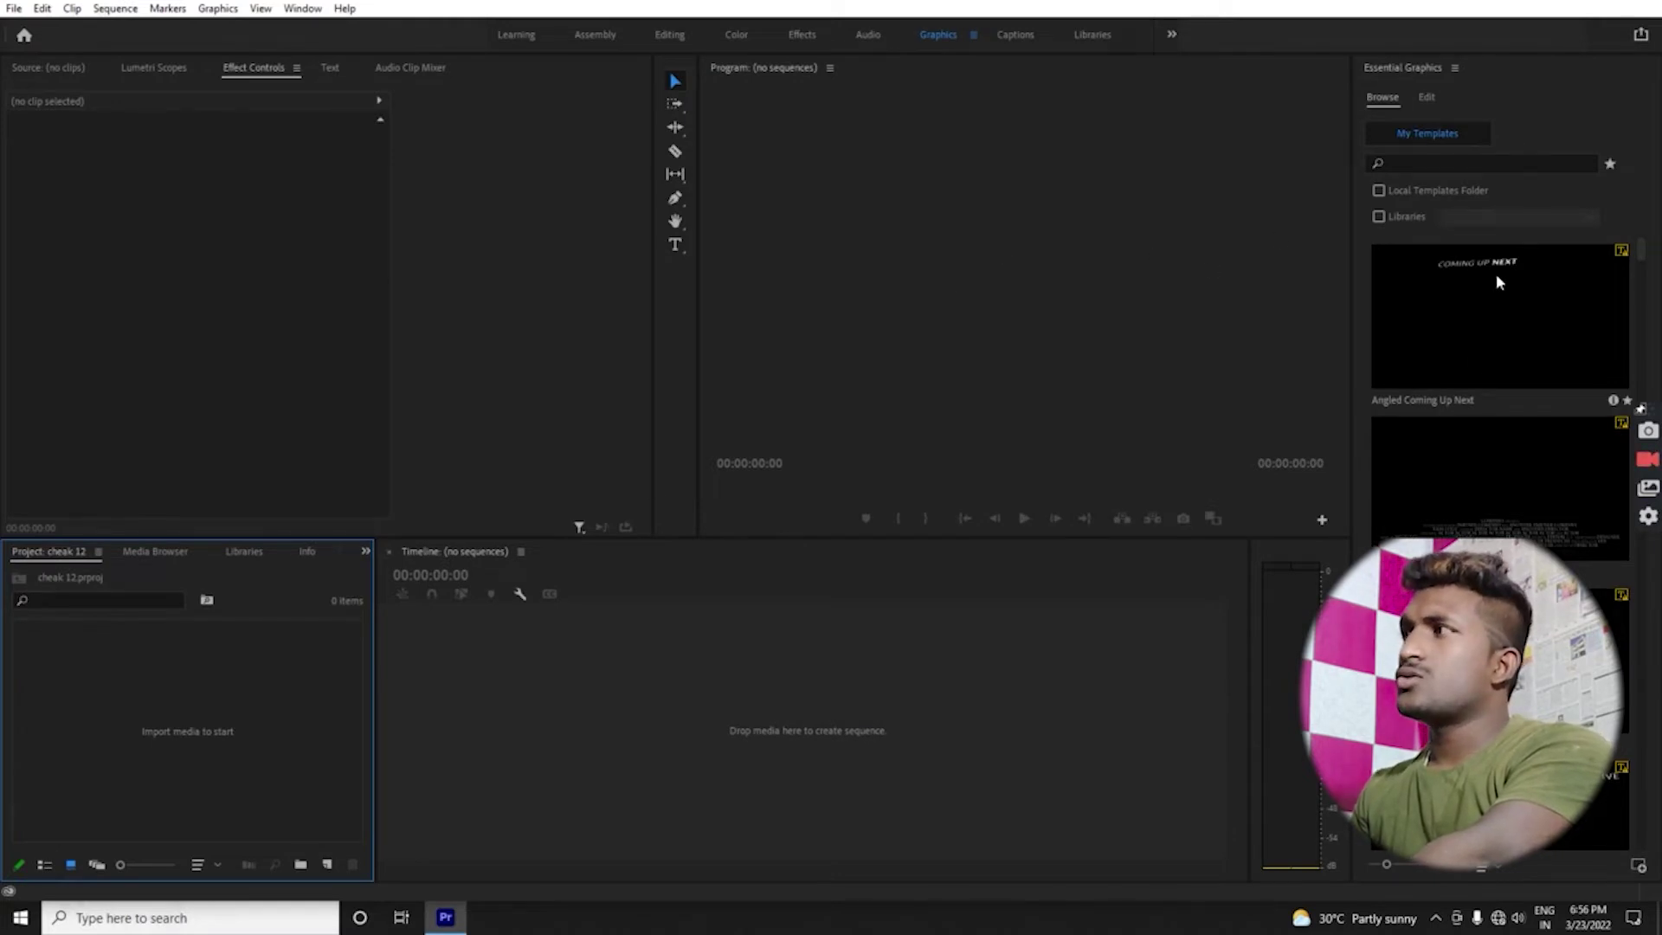
left_click_drag(1648, 251, 1645, 212)
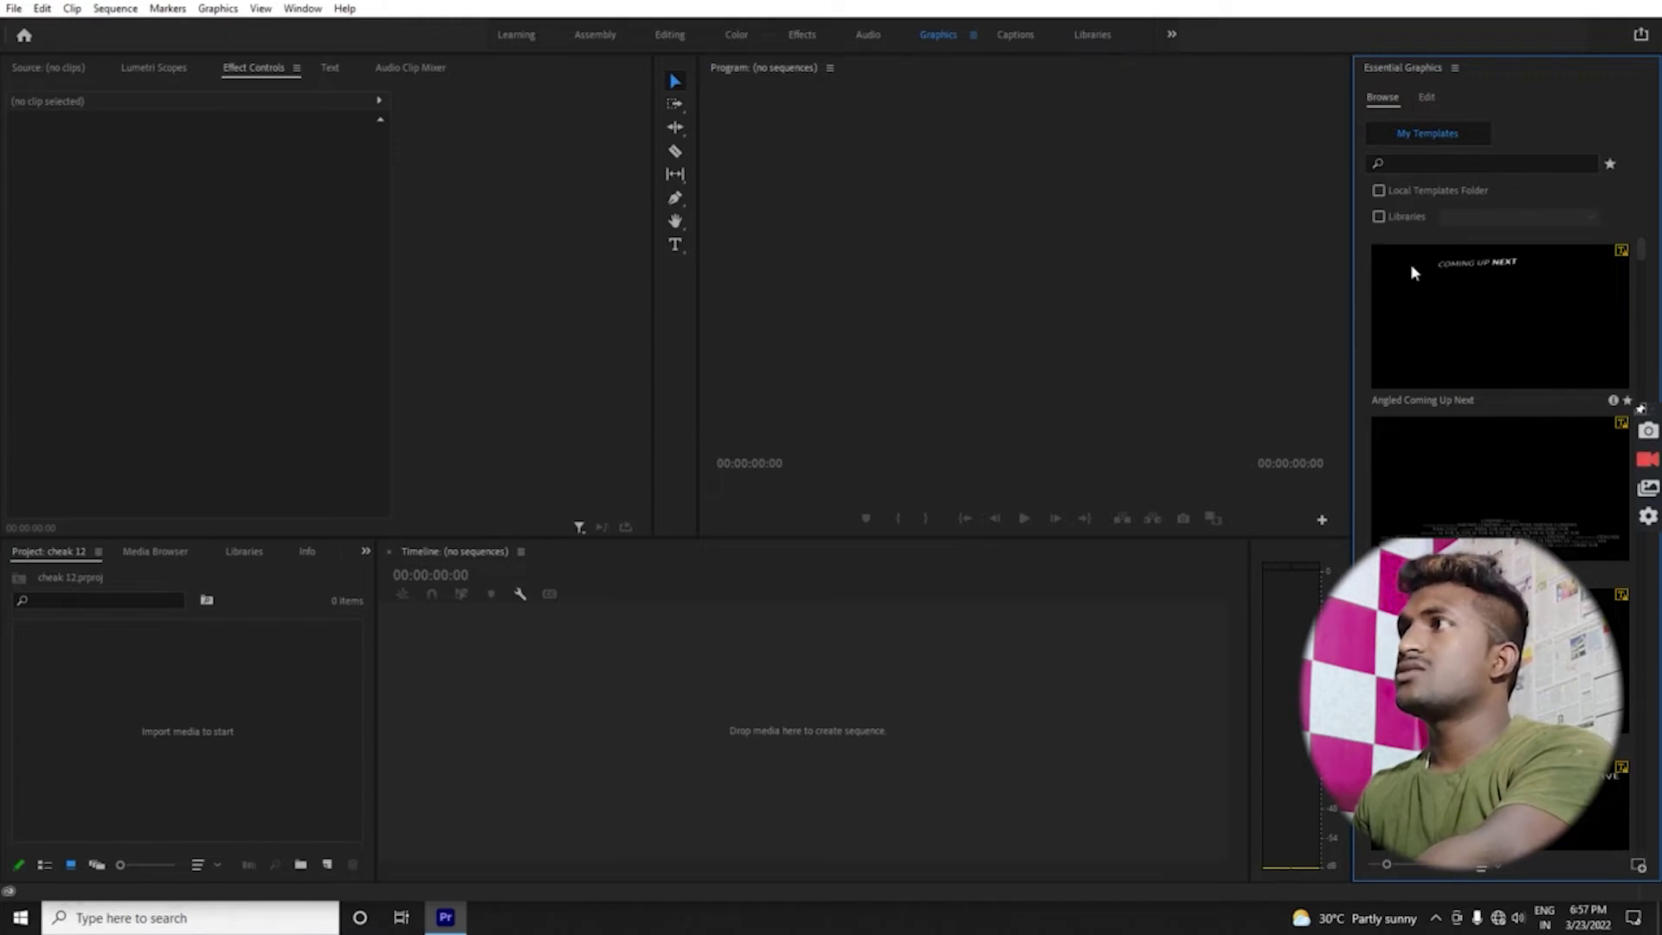
left_click(1013, 36)
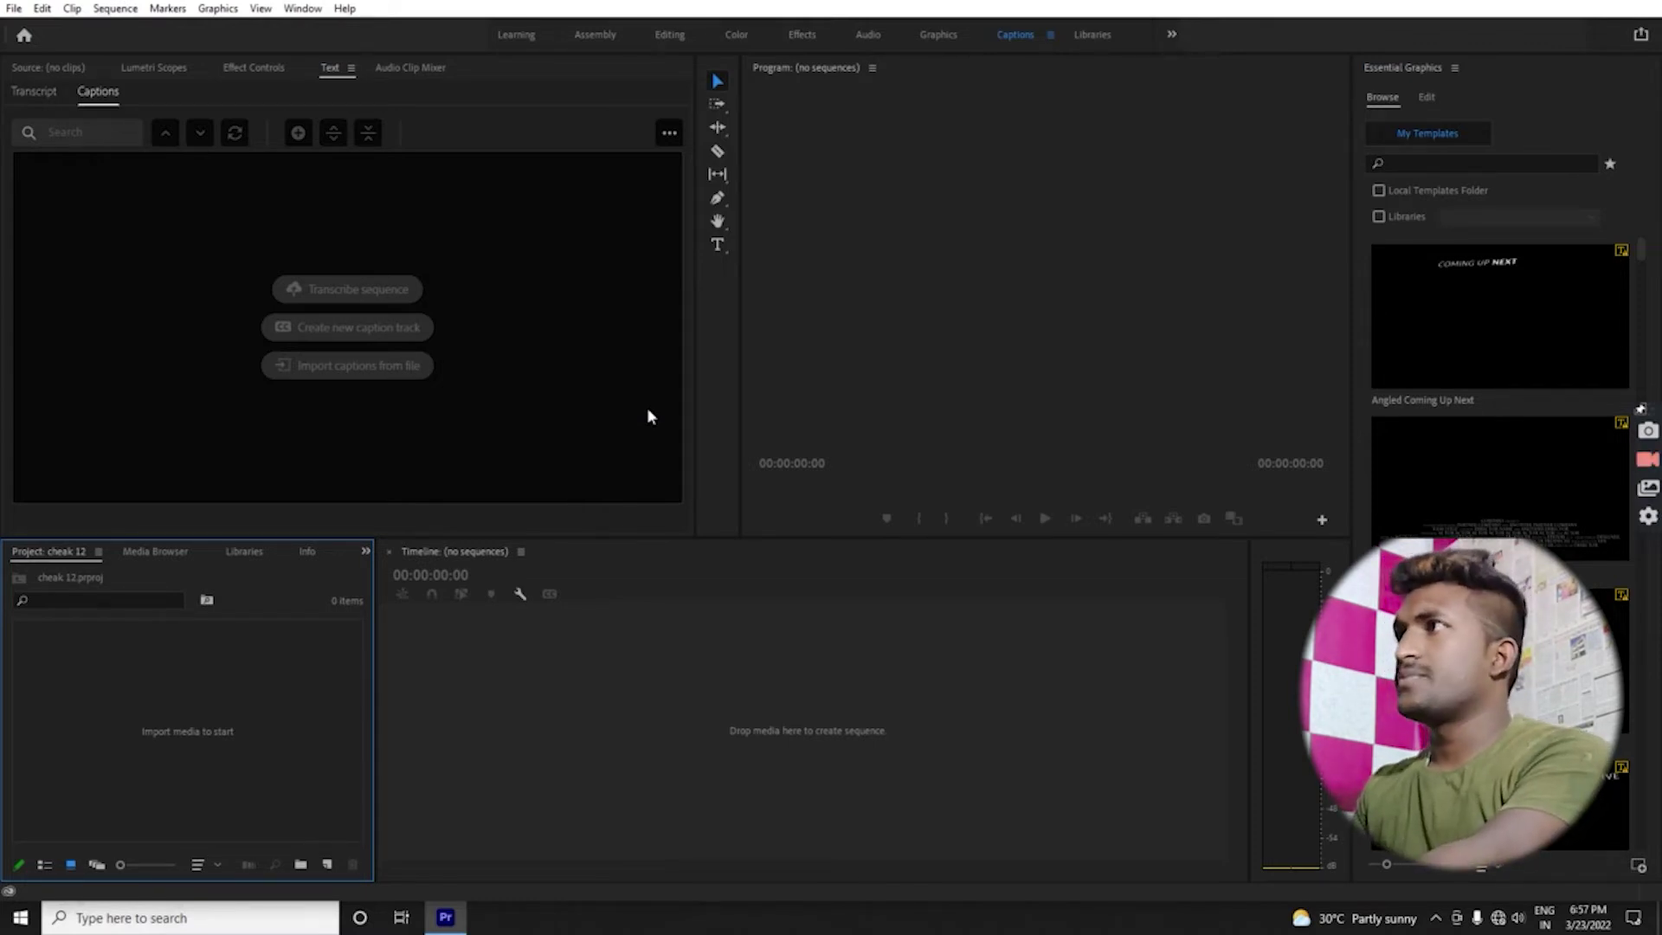
left_click(1093, 37)
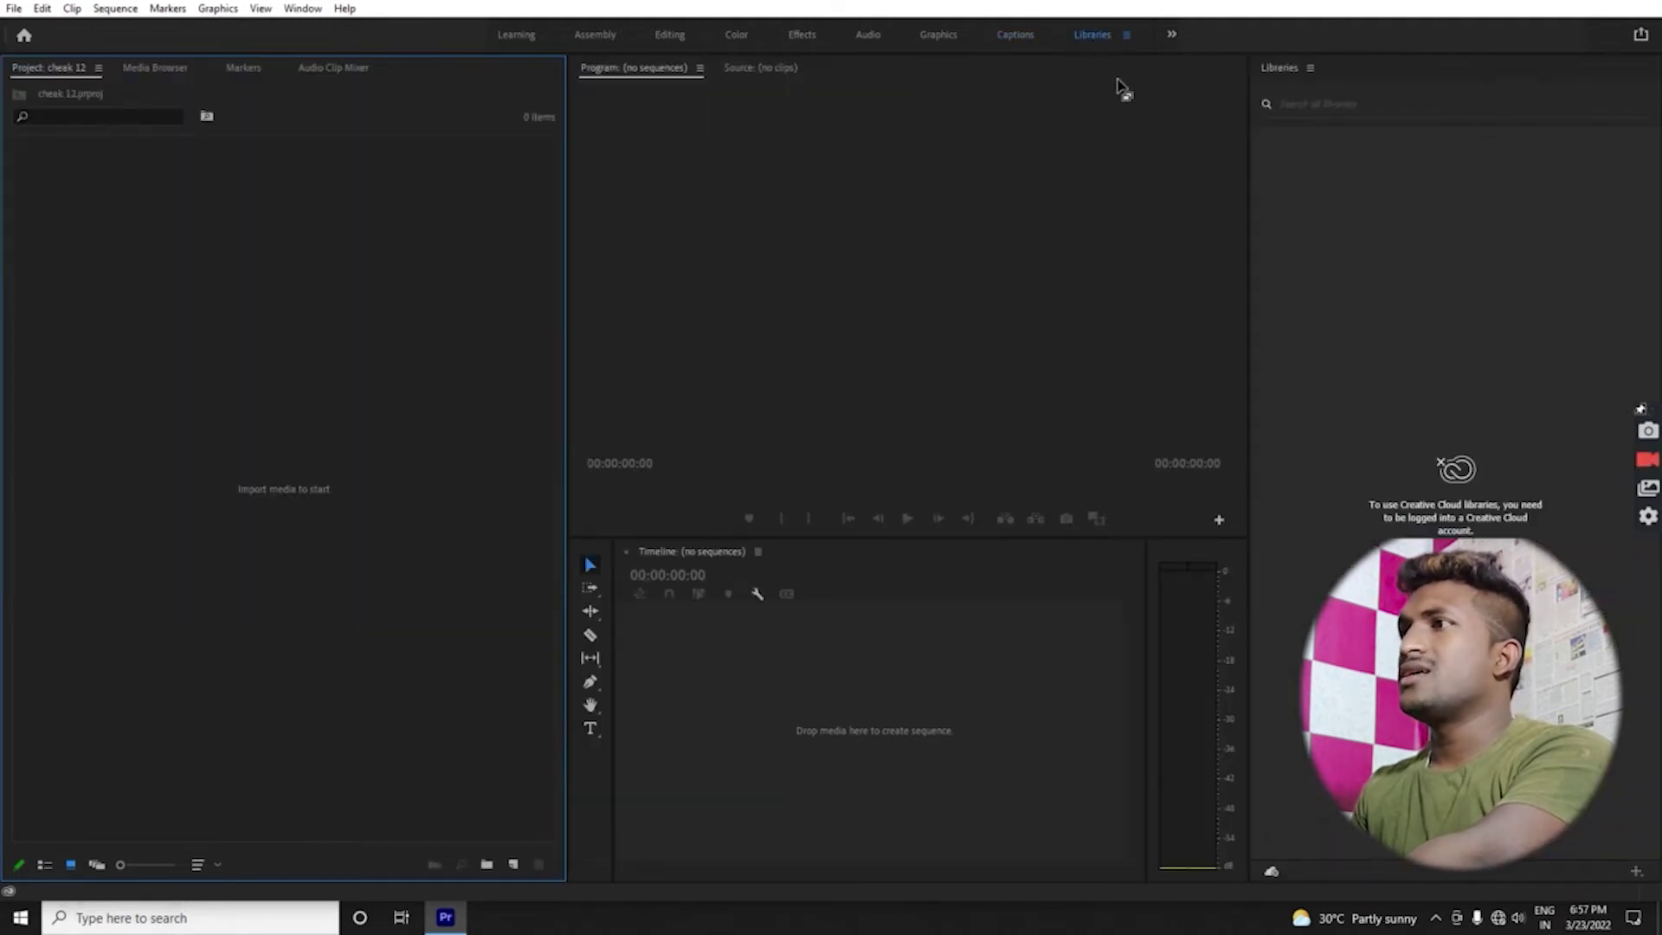
left_click(669, 36)
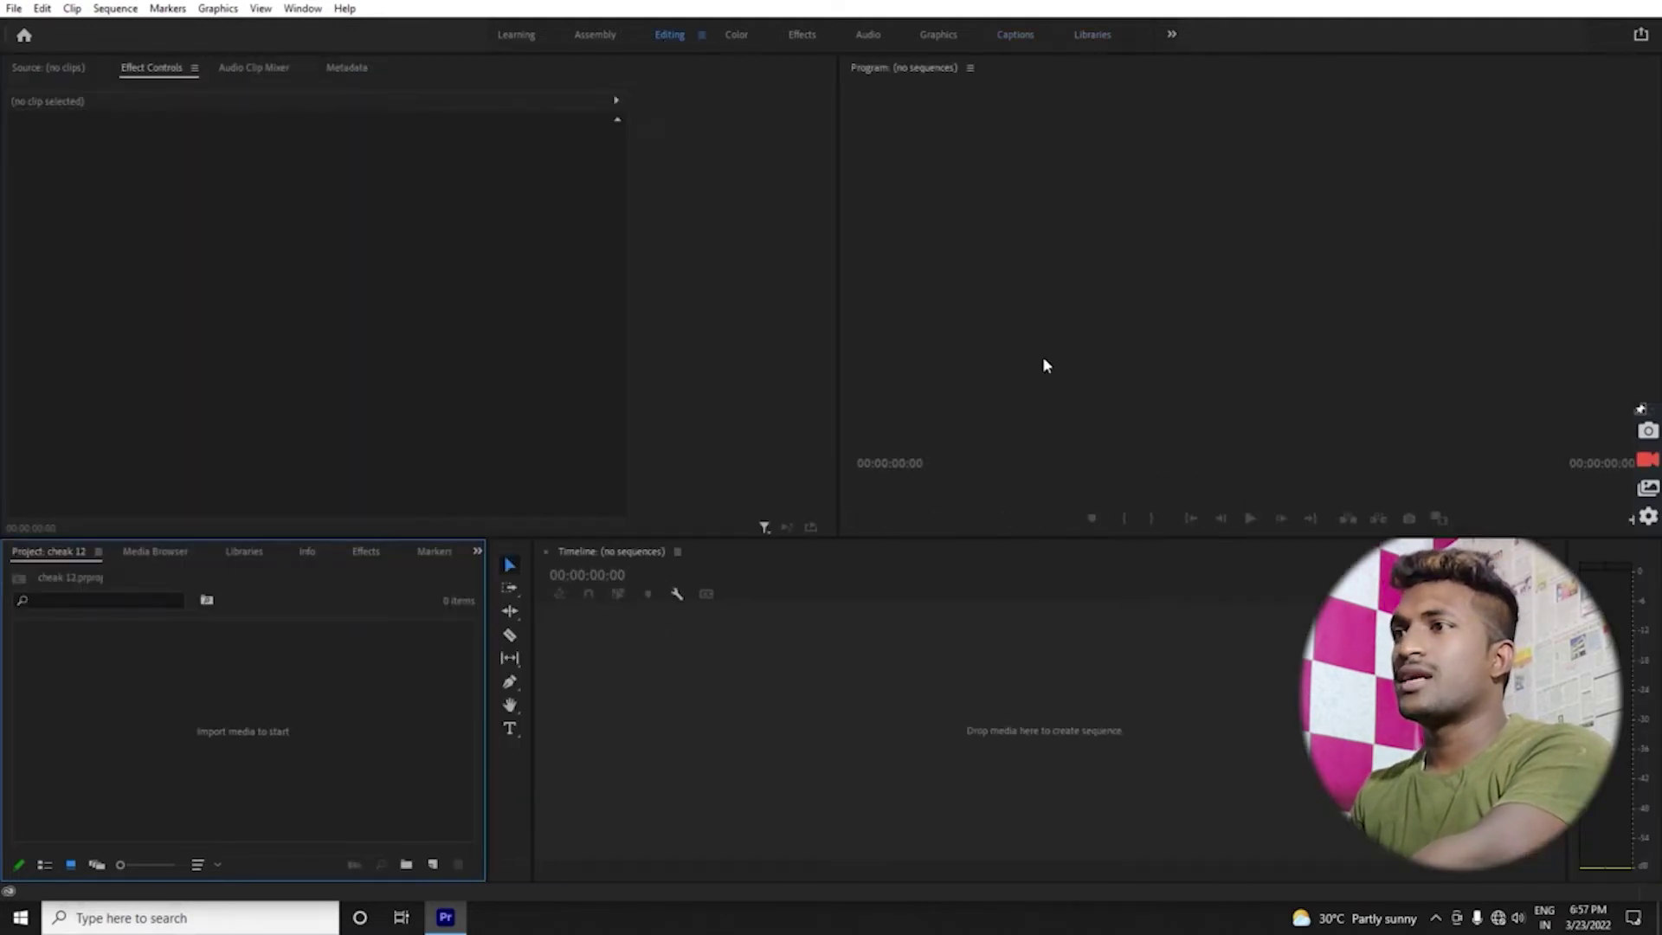
double_click(157, 804)
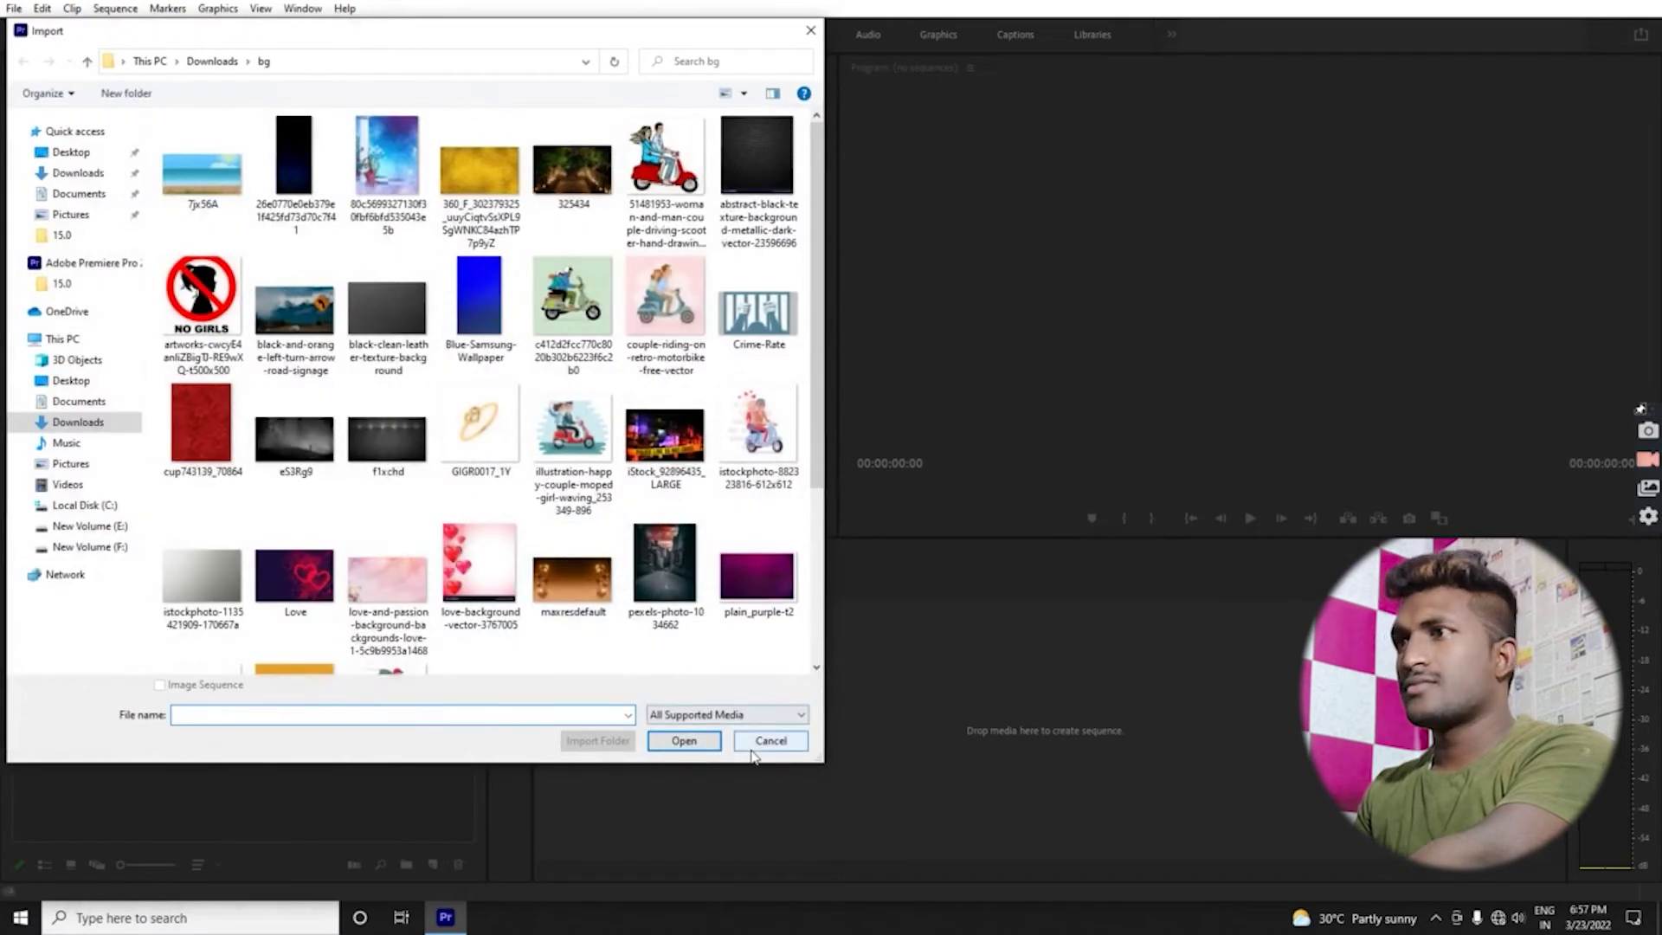
Step: Import the 'Rocky Since 1951 _ KGF _ Yash _ Prashanth Neel' clip from Downloads
left_click(766, 743)
double_click(200, 747)
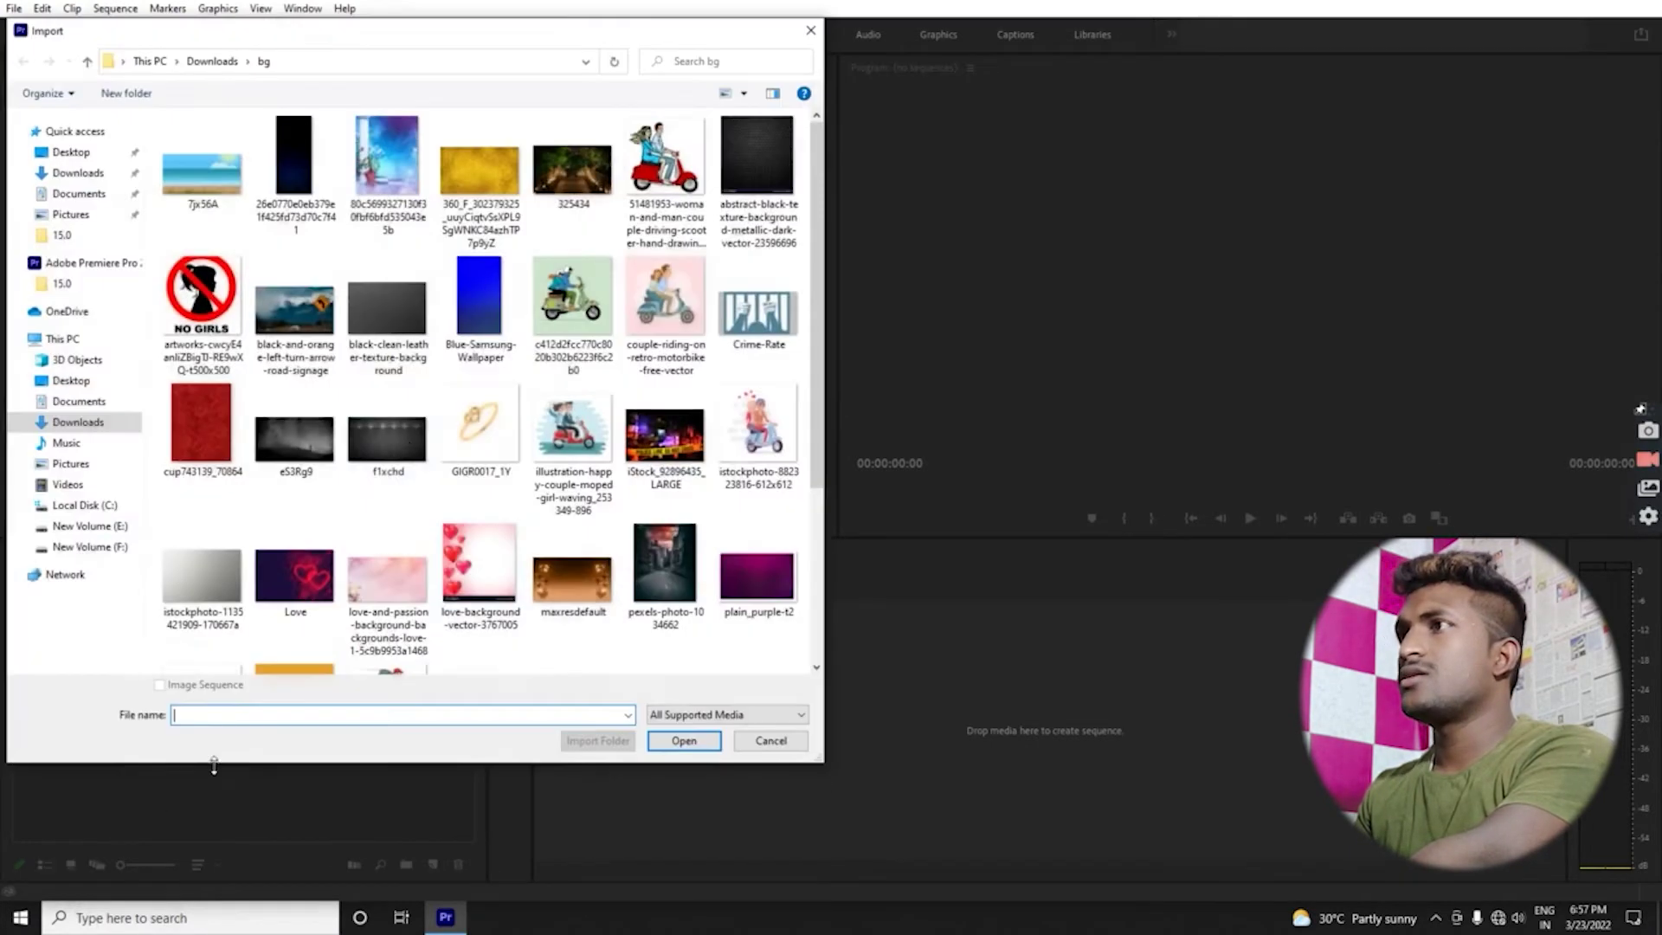
scroll(519, 372, "down", 3)
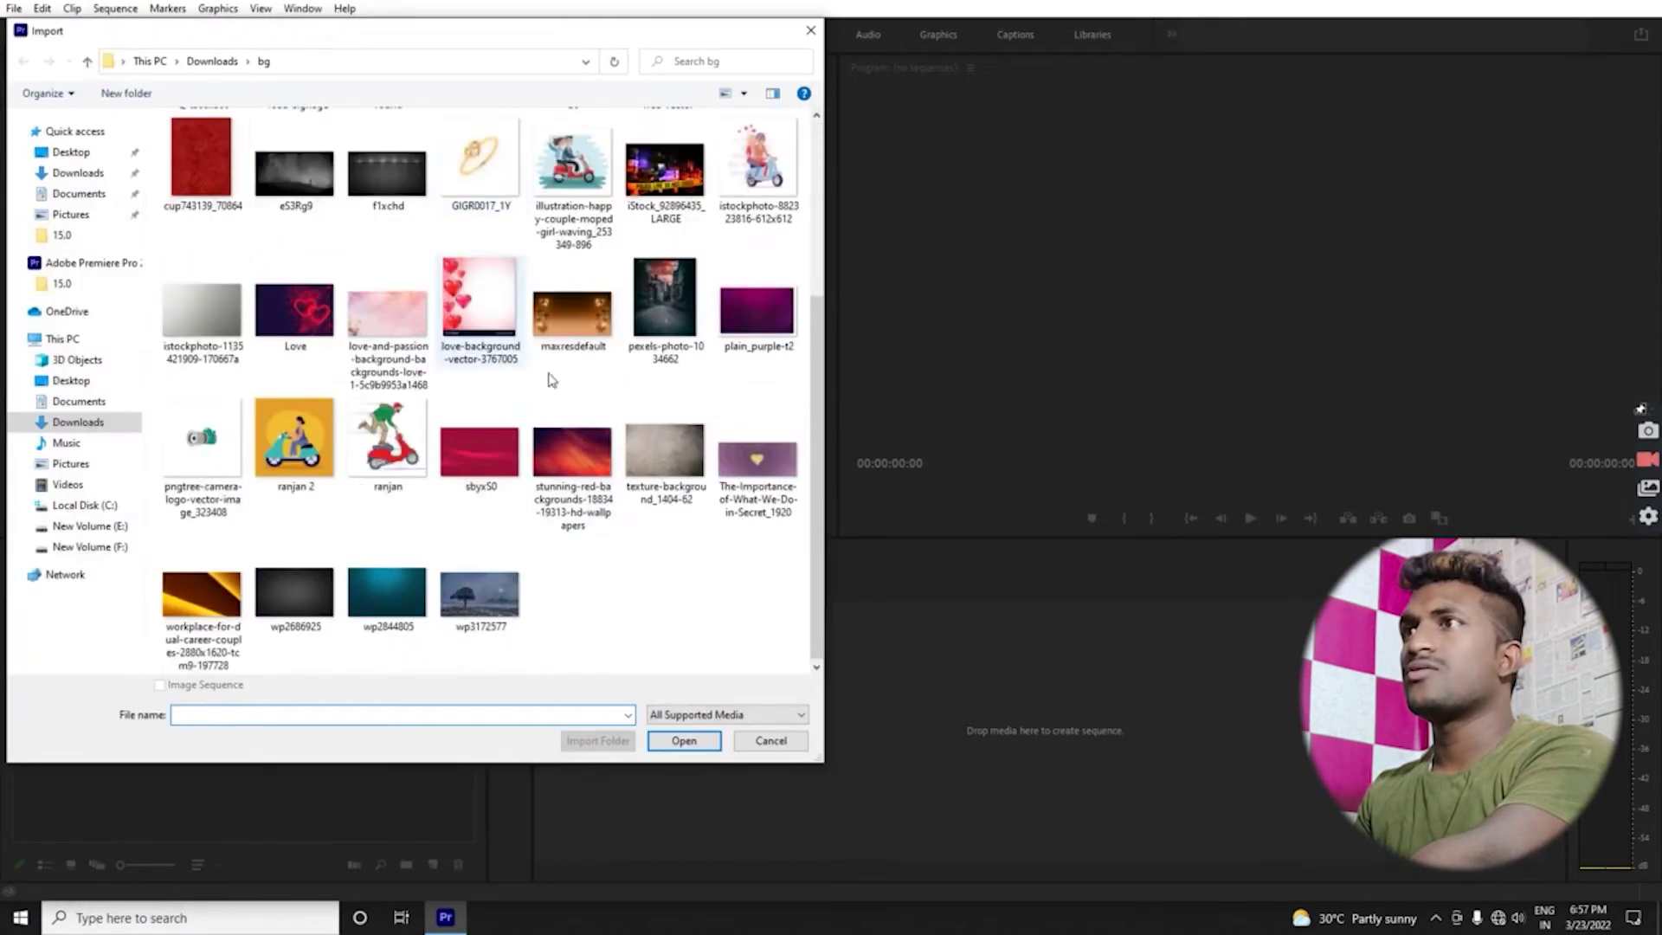
left_click(76, 175)
scroll(359, 534, "down", 3)
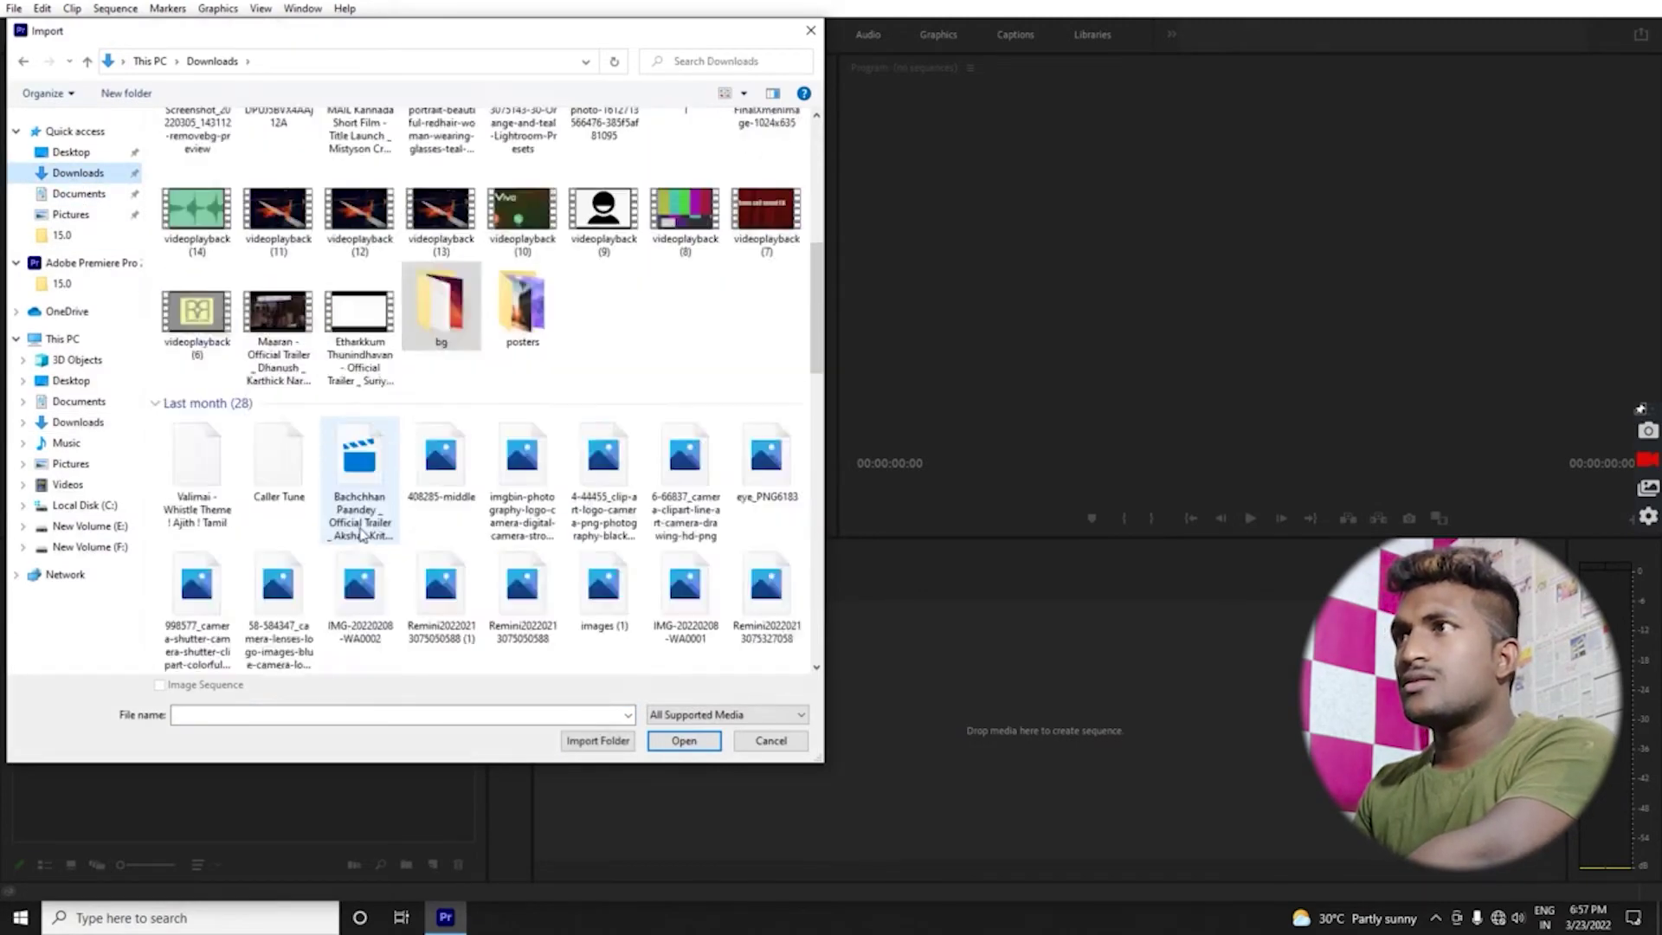
scroll(361, 534, "down", 10)
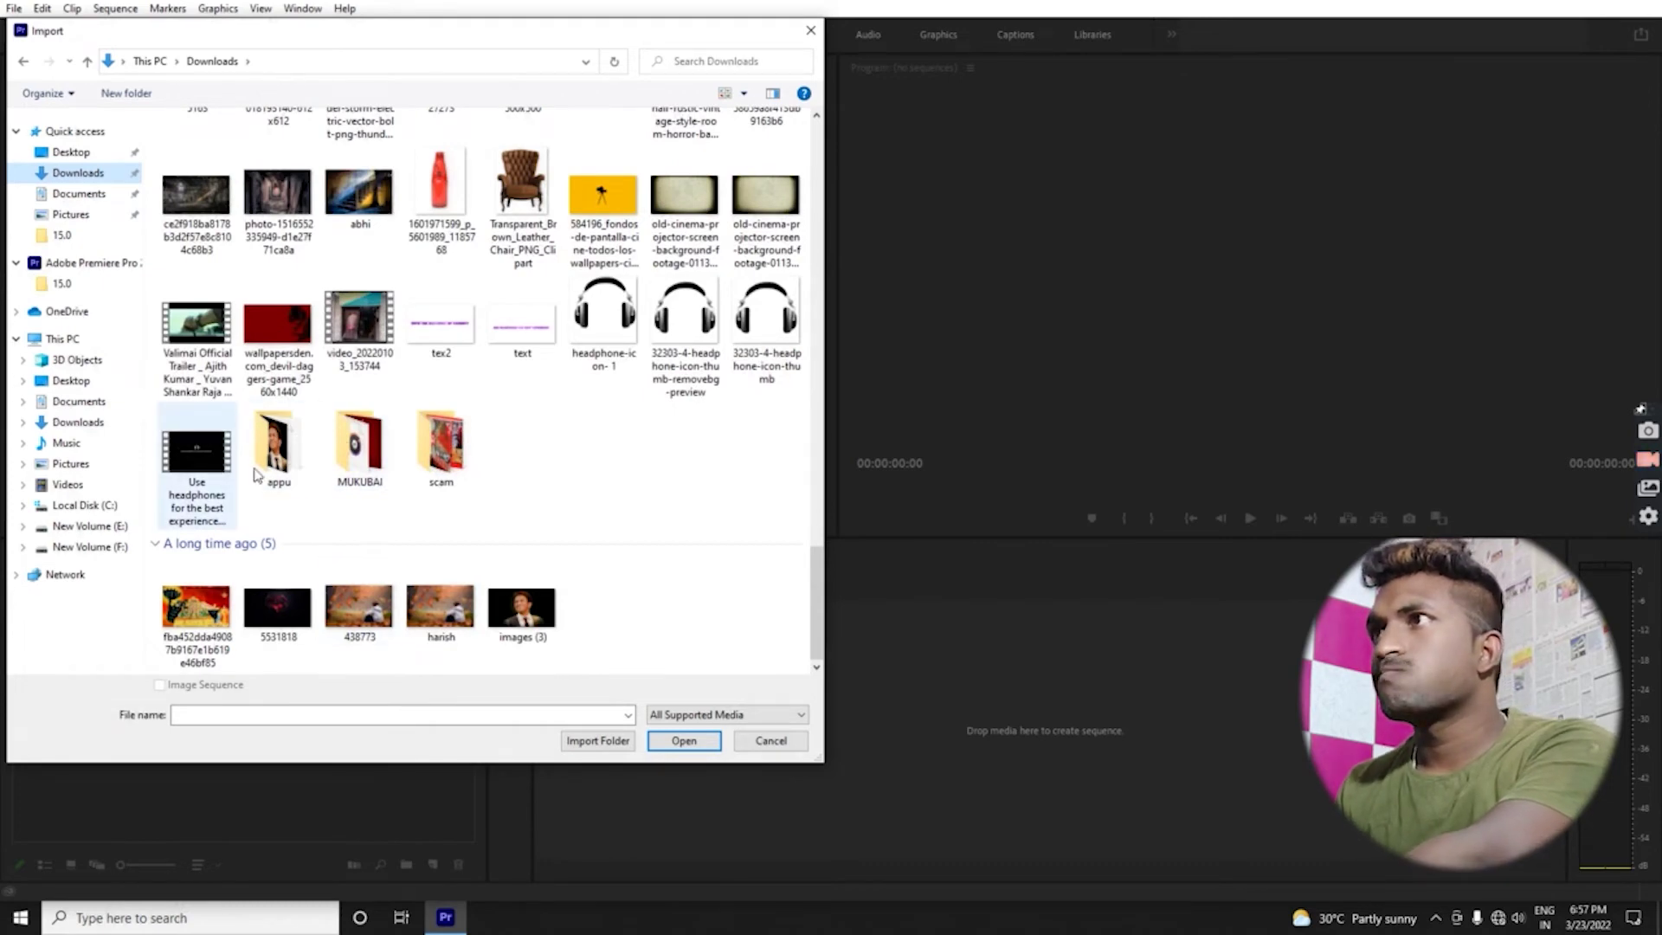
scroll(345, 463, "up", 3)
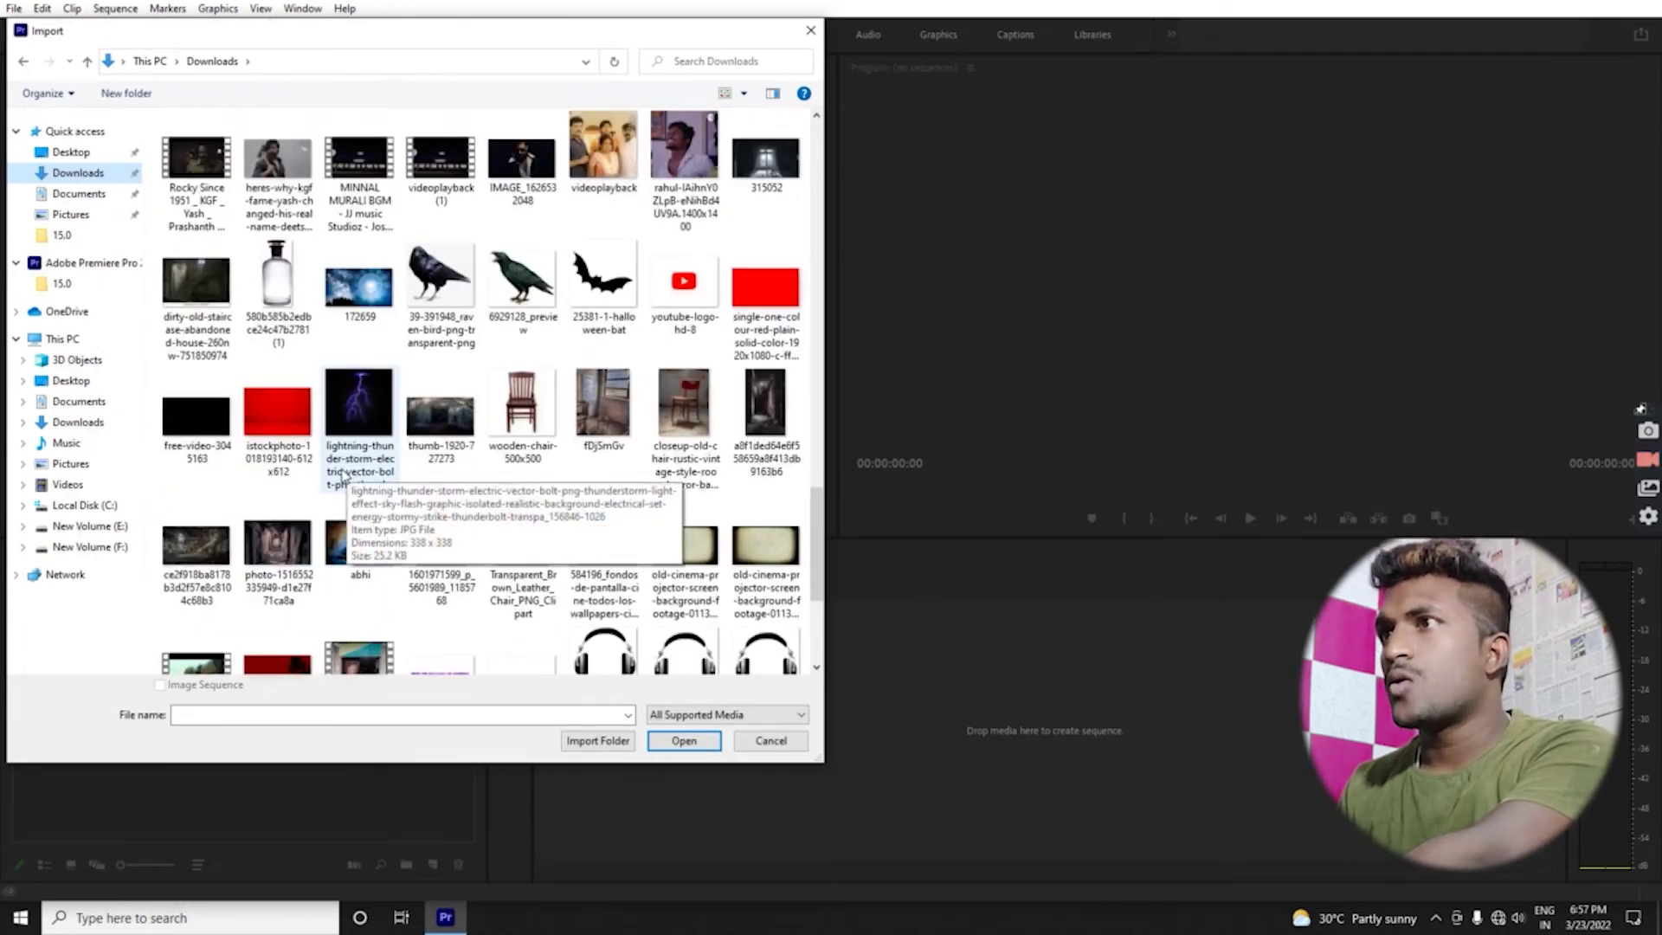
scroll(349, 472, "up", 3)
scroll(216, 479, "down", 3)
left_click(196, 216)
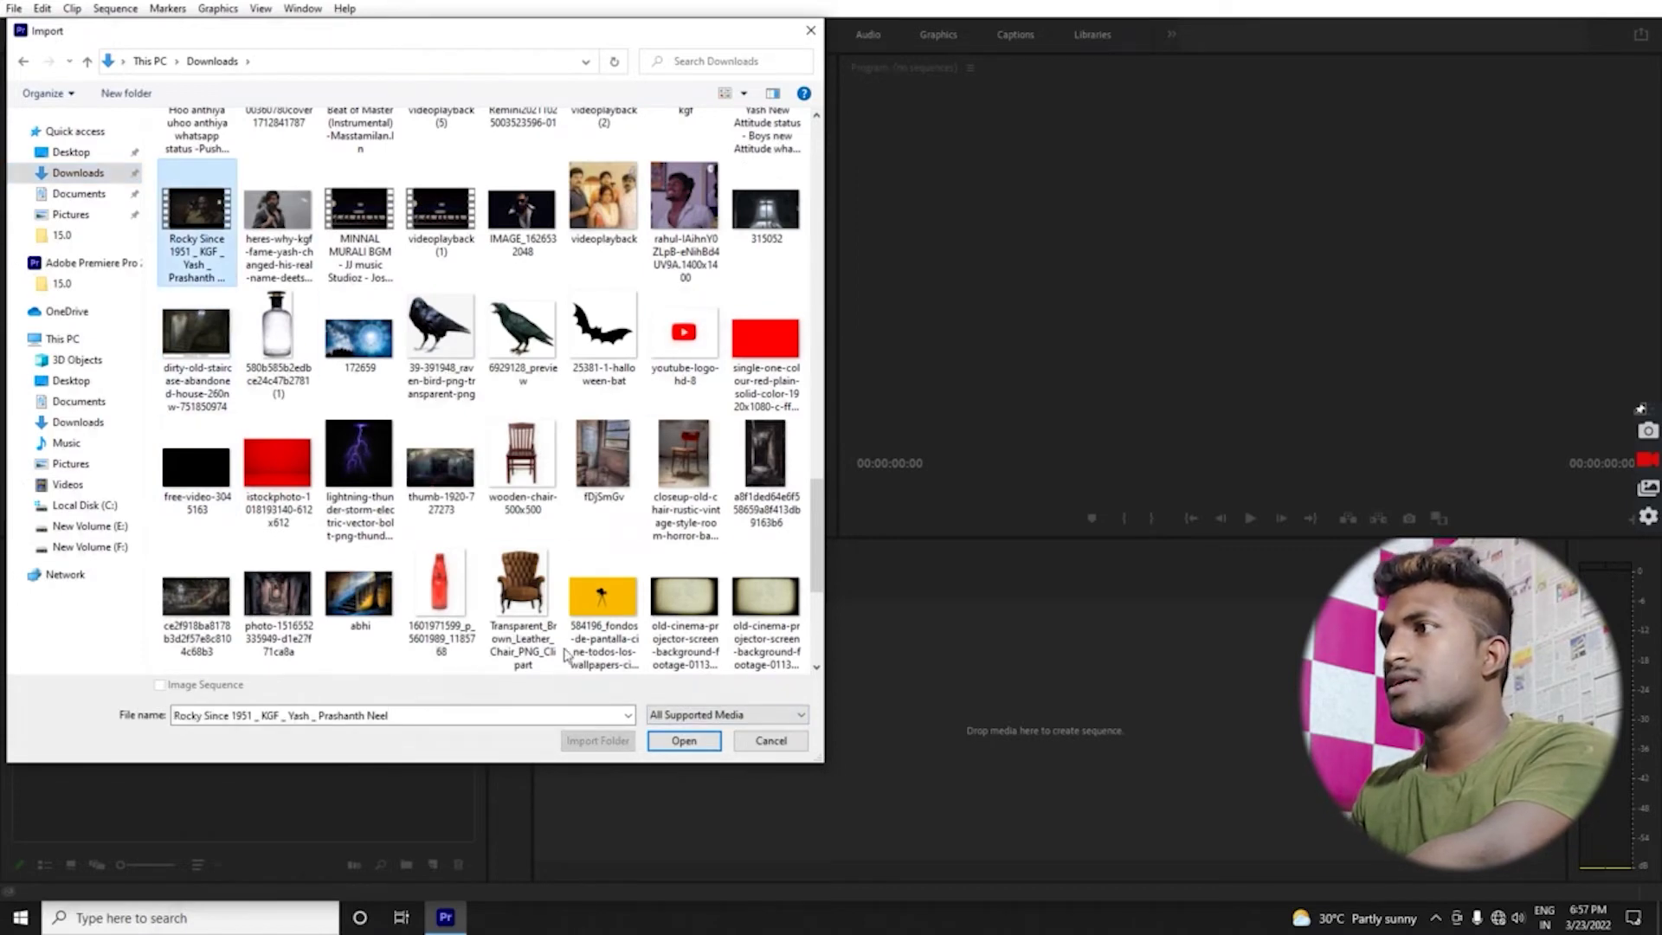
left_click(659, 739)
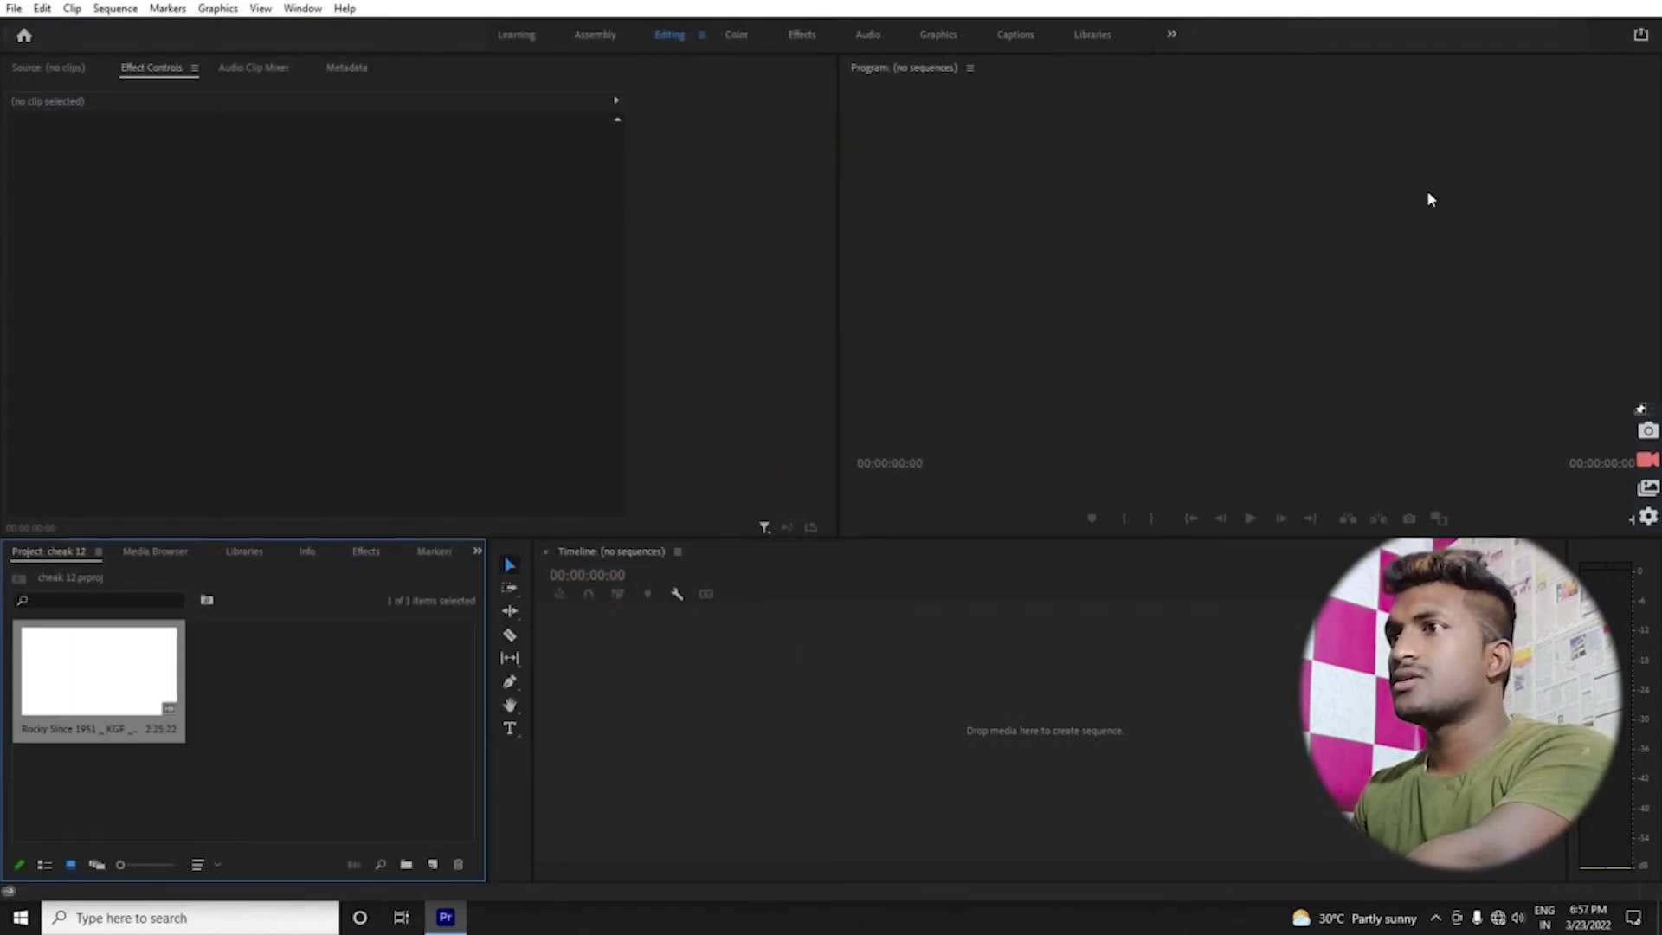
Step: Load the Rocky clip in the Source monitor, maximizing and then restoring the panel
double_click(117, 688)
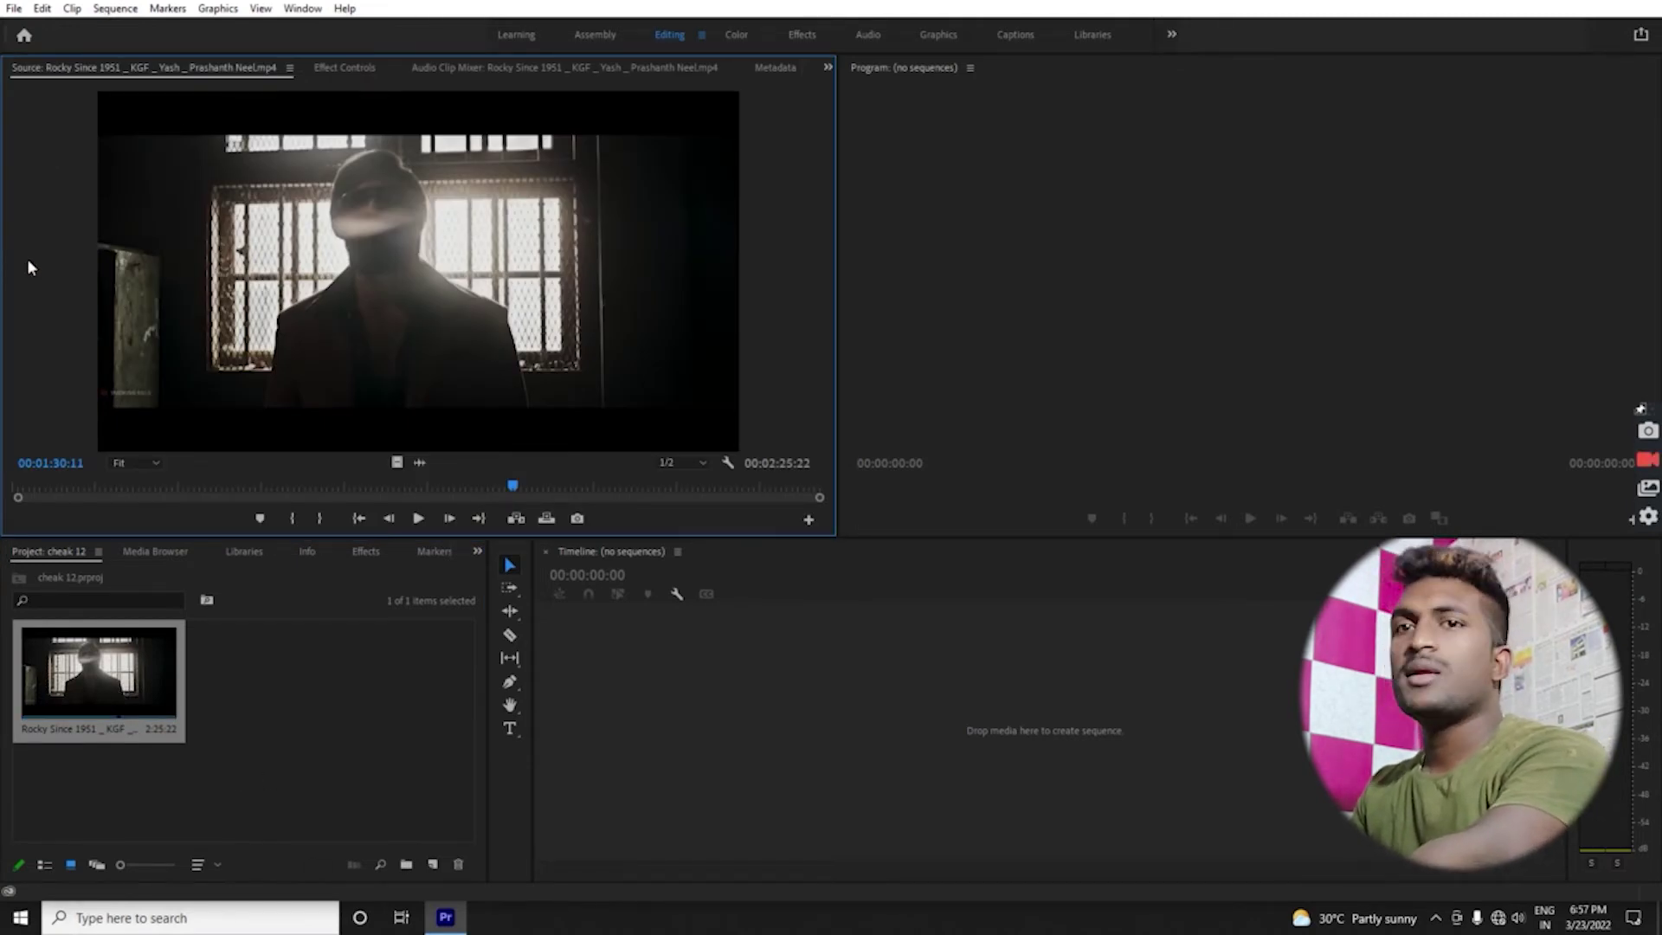
key("grave")
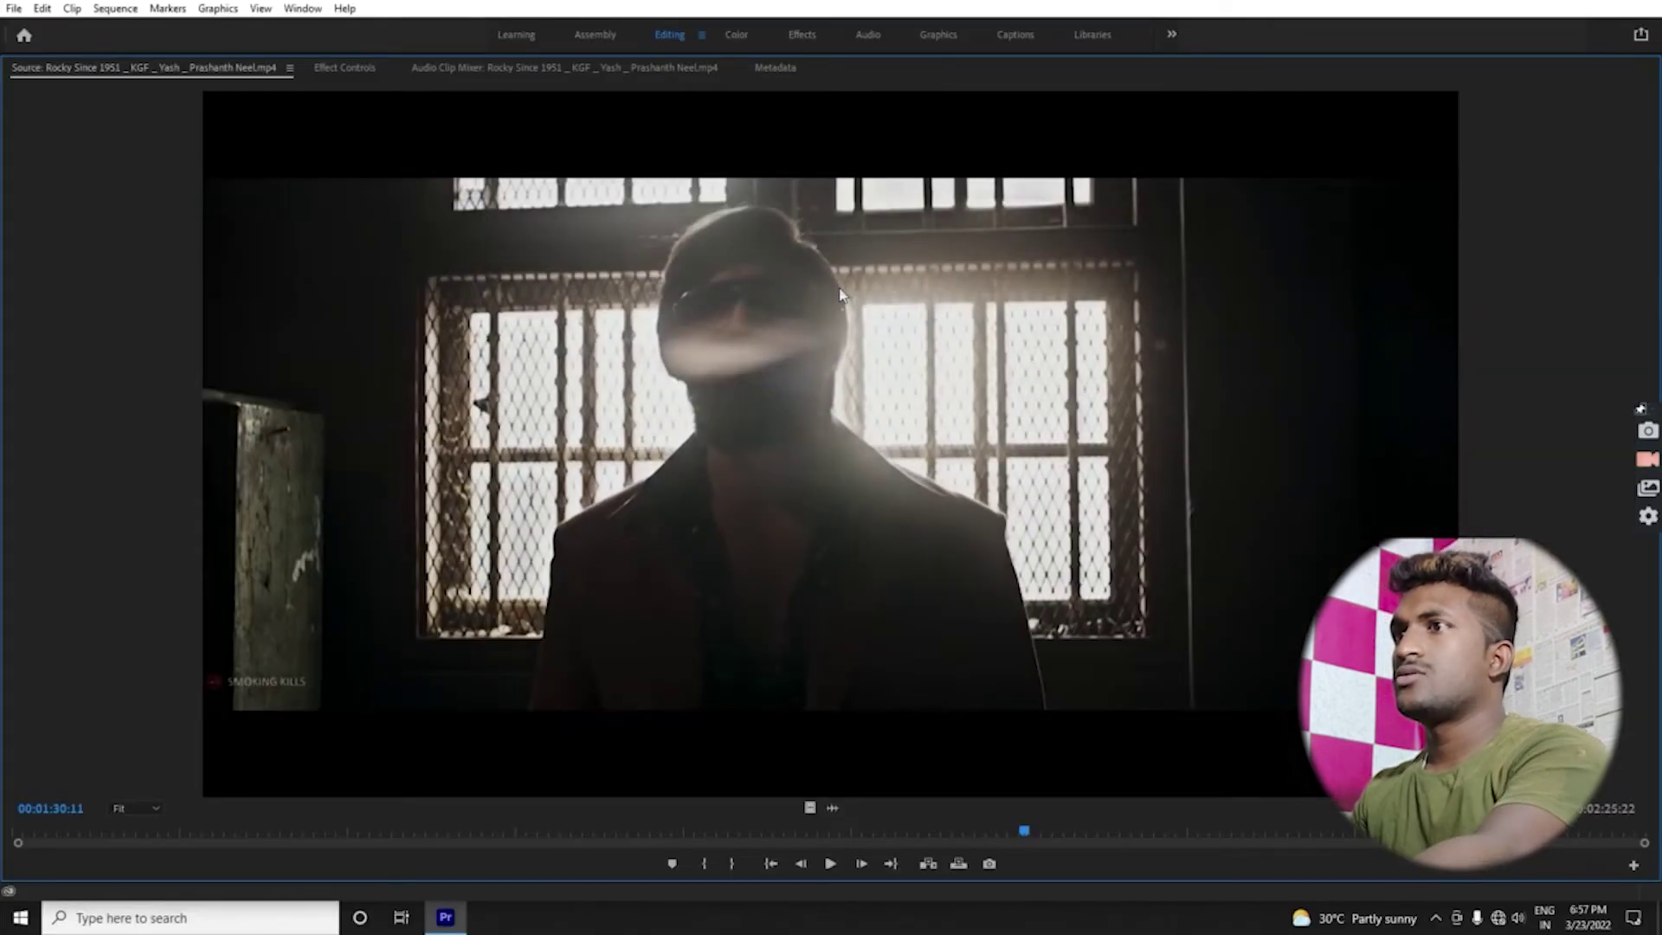
key("grave")
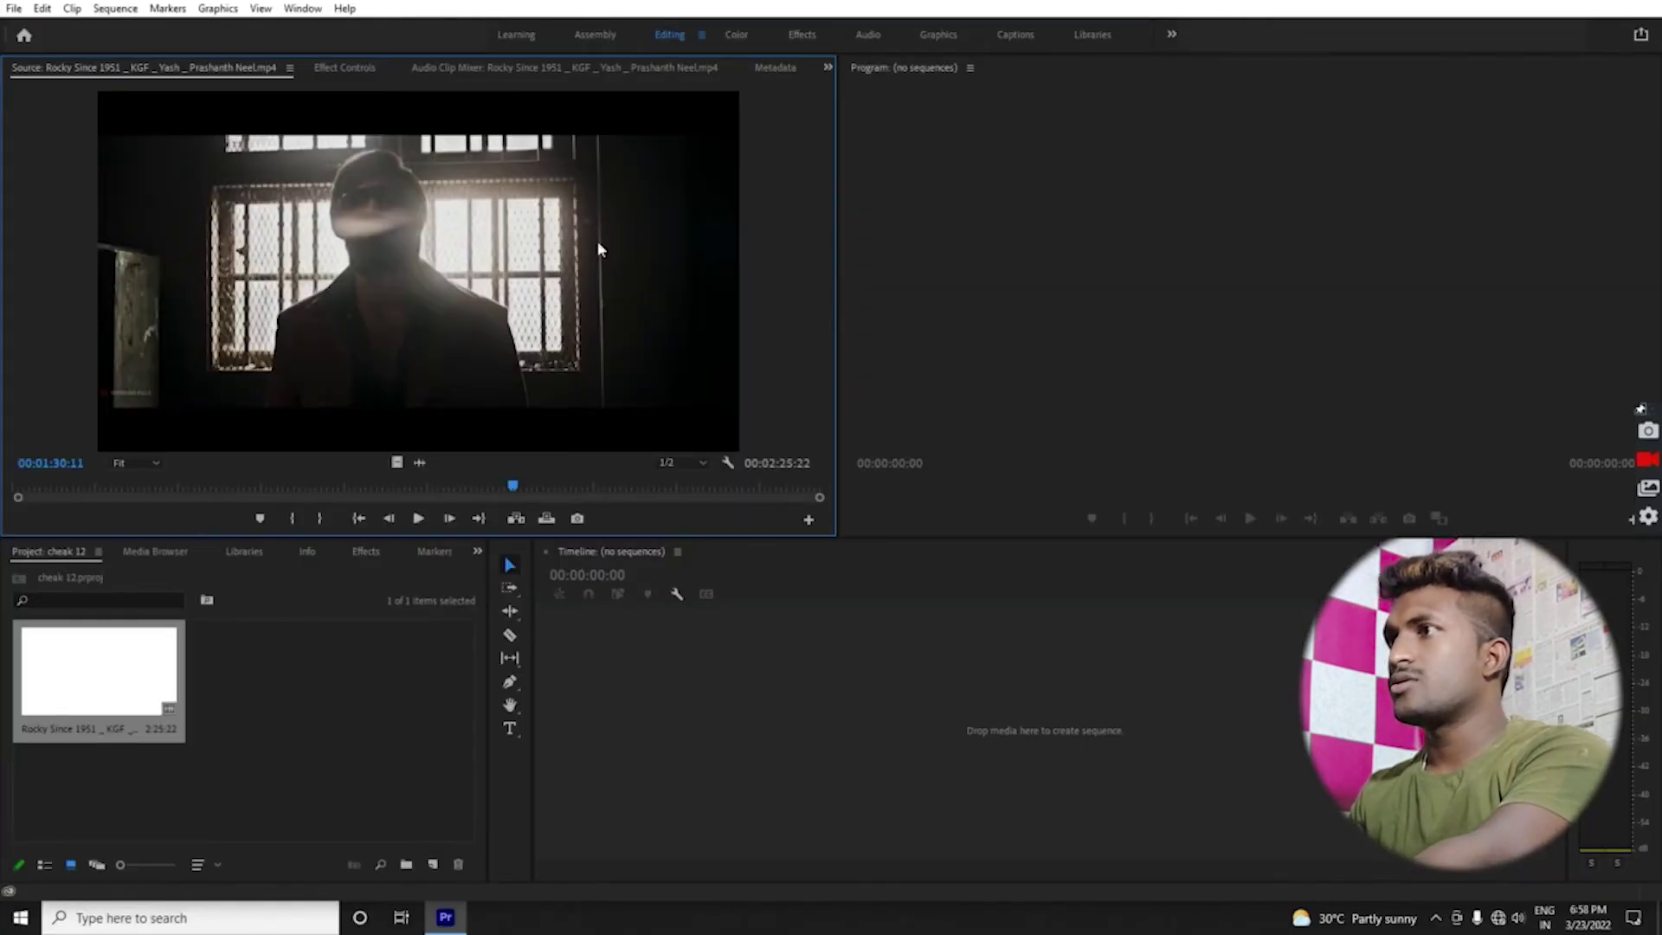
left_click(233, 792)
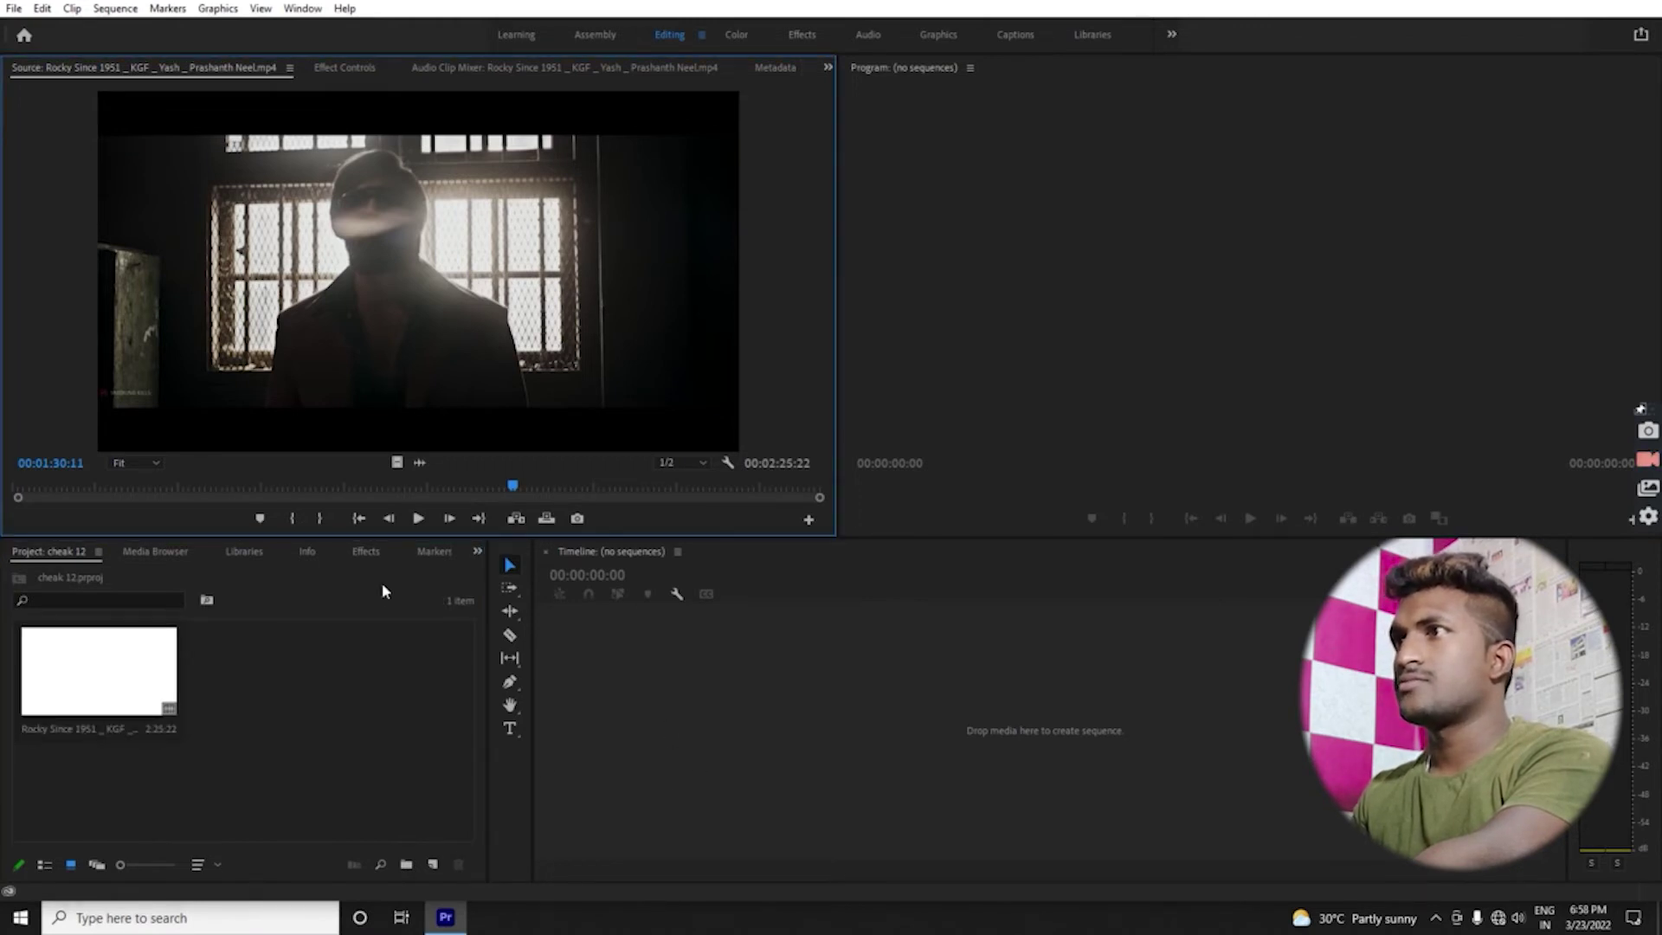
Step: Build a trial sequence from only the clip's video and turn off Linked Selection
left_click_drag(394, 463, 762, 689)
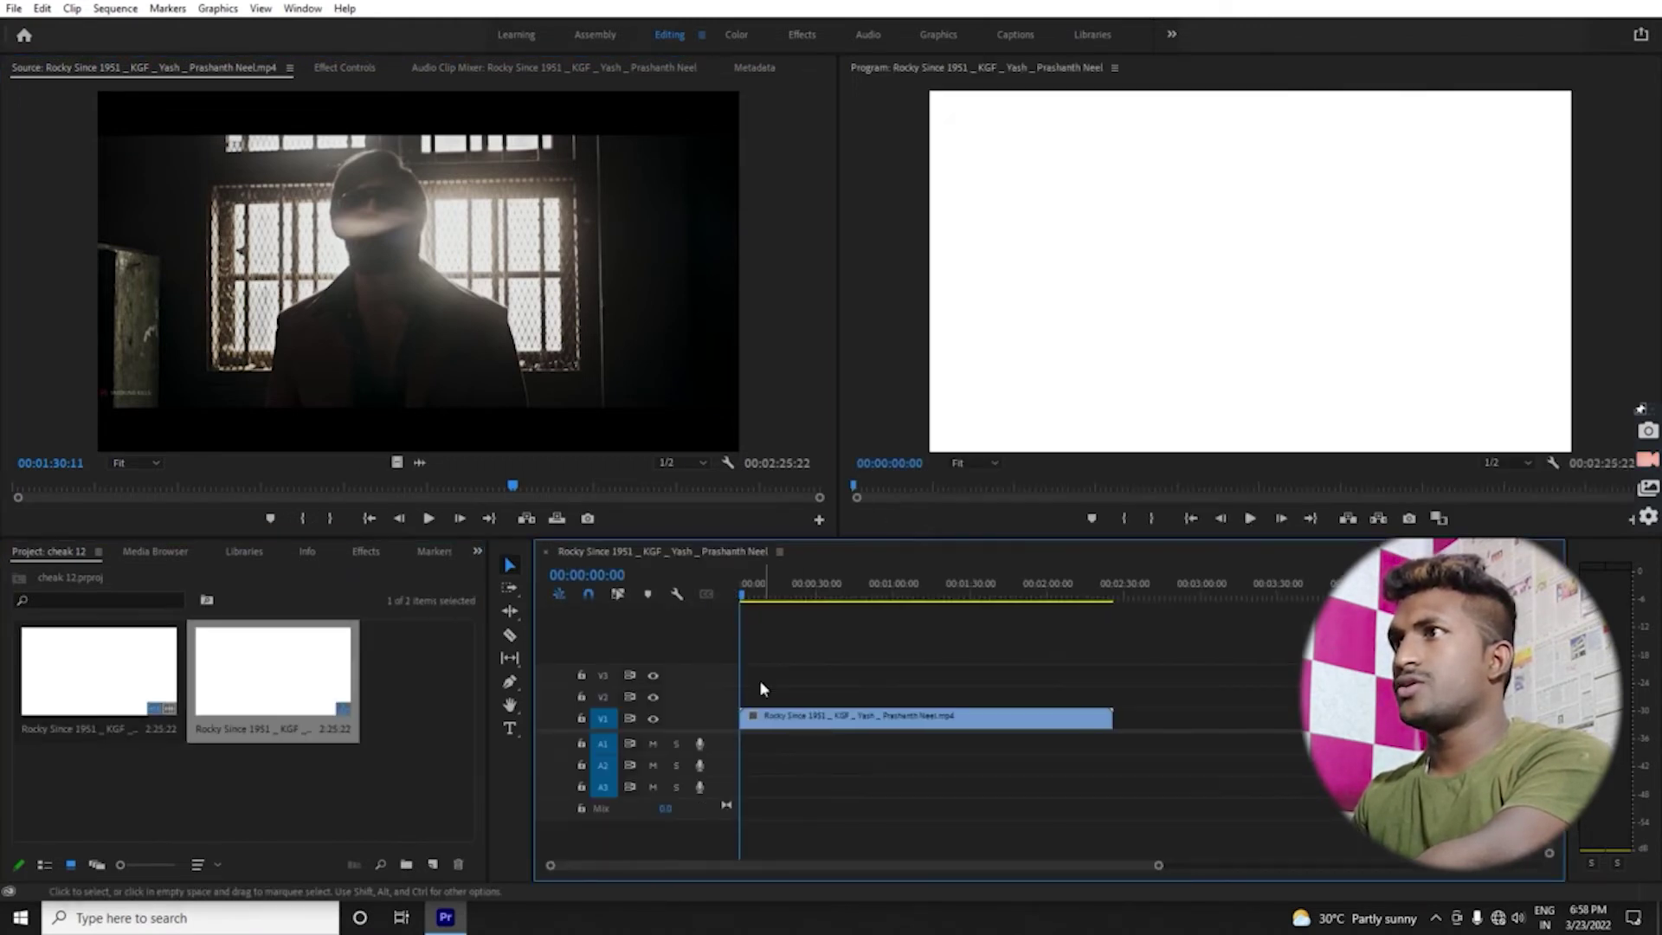
left_click_drag(417, 465, 693, 713)
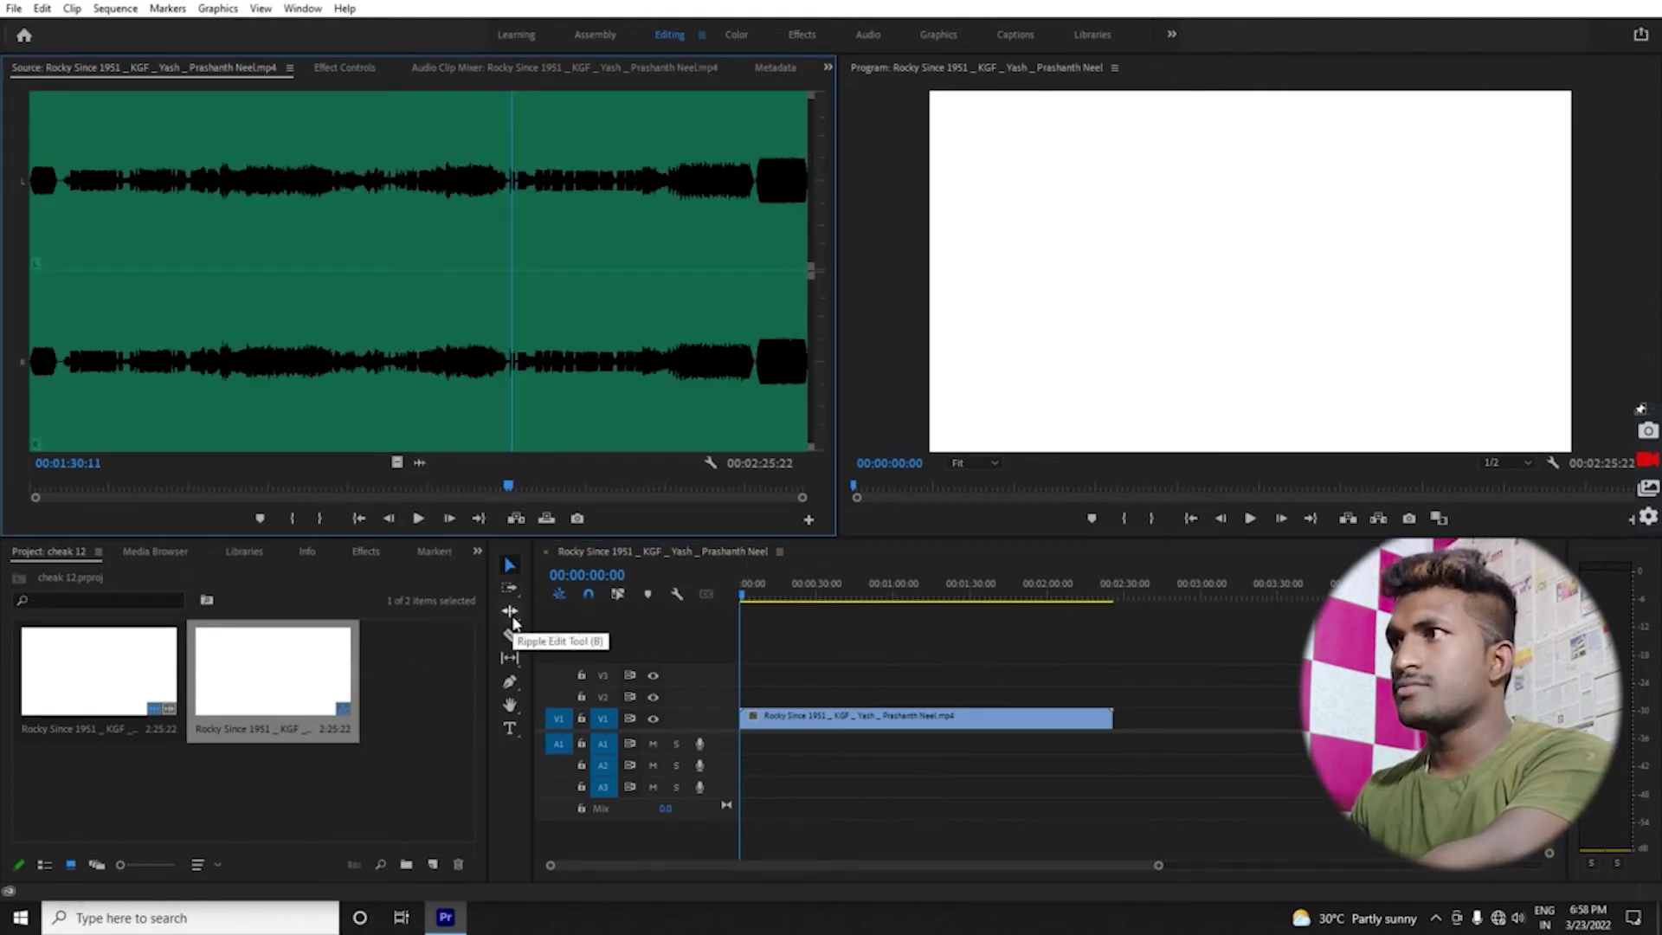
left_click(620, 594)
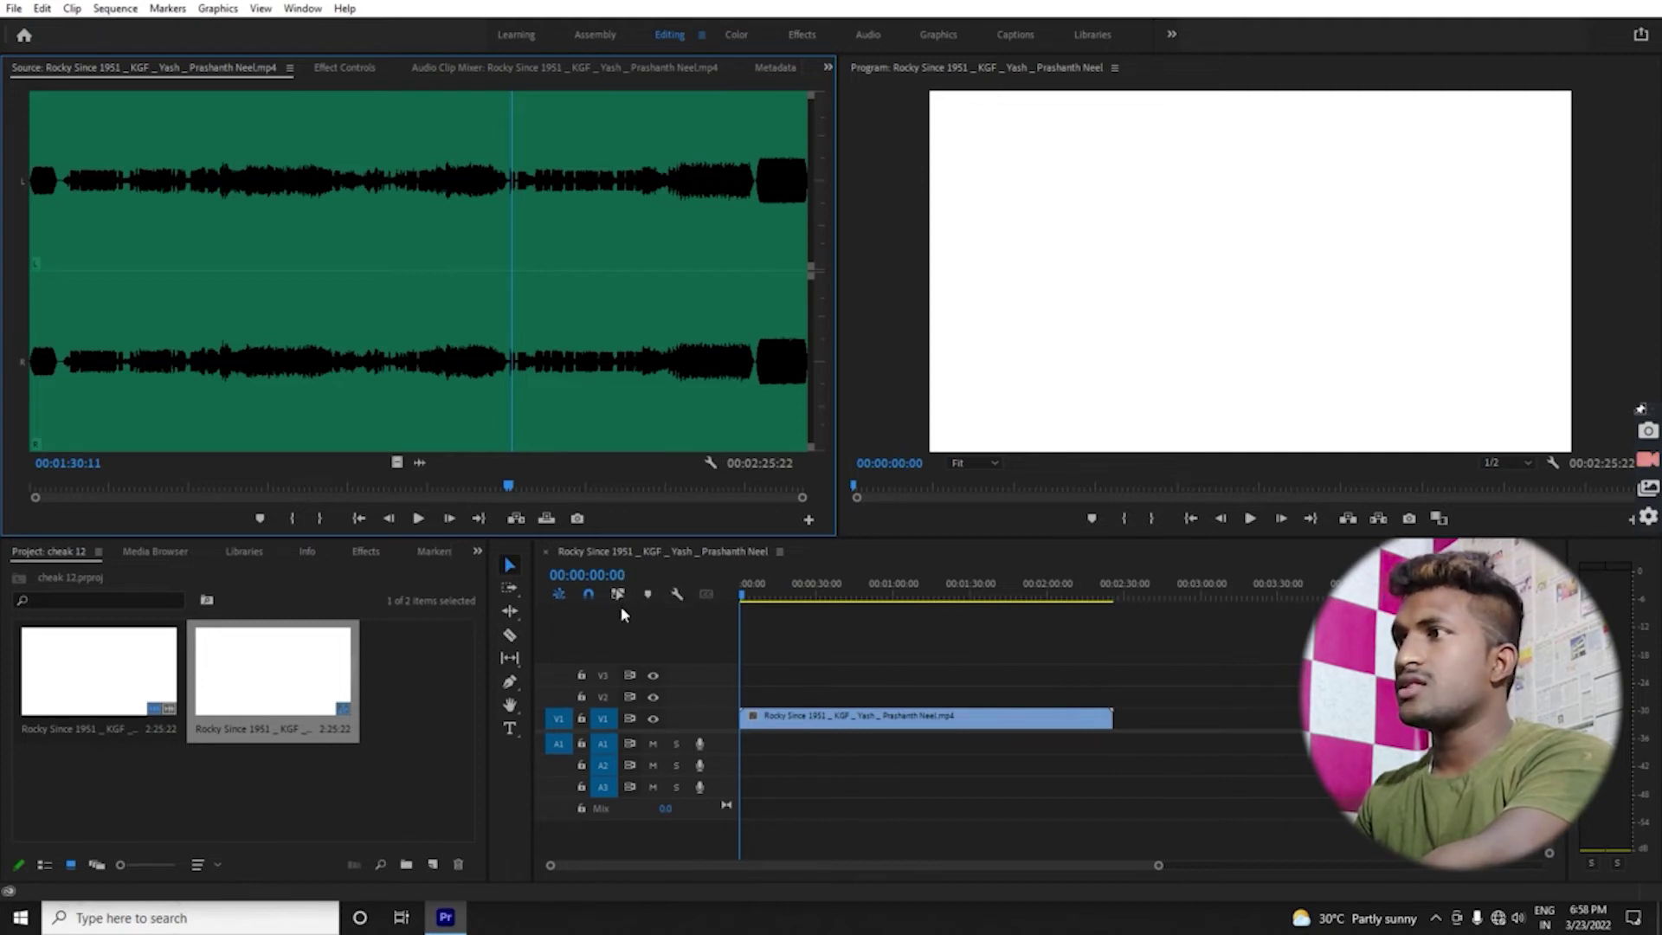
left_click(426, 749)
left_click(419, 465)
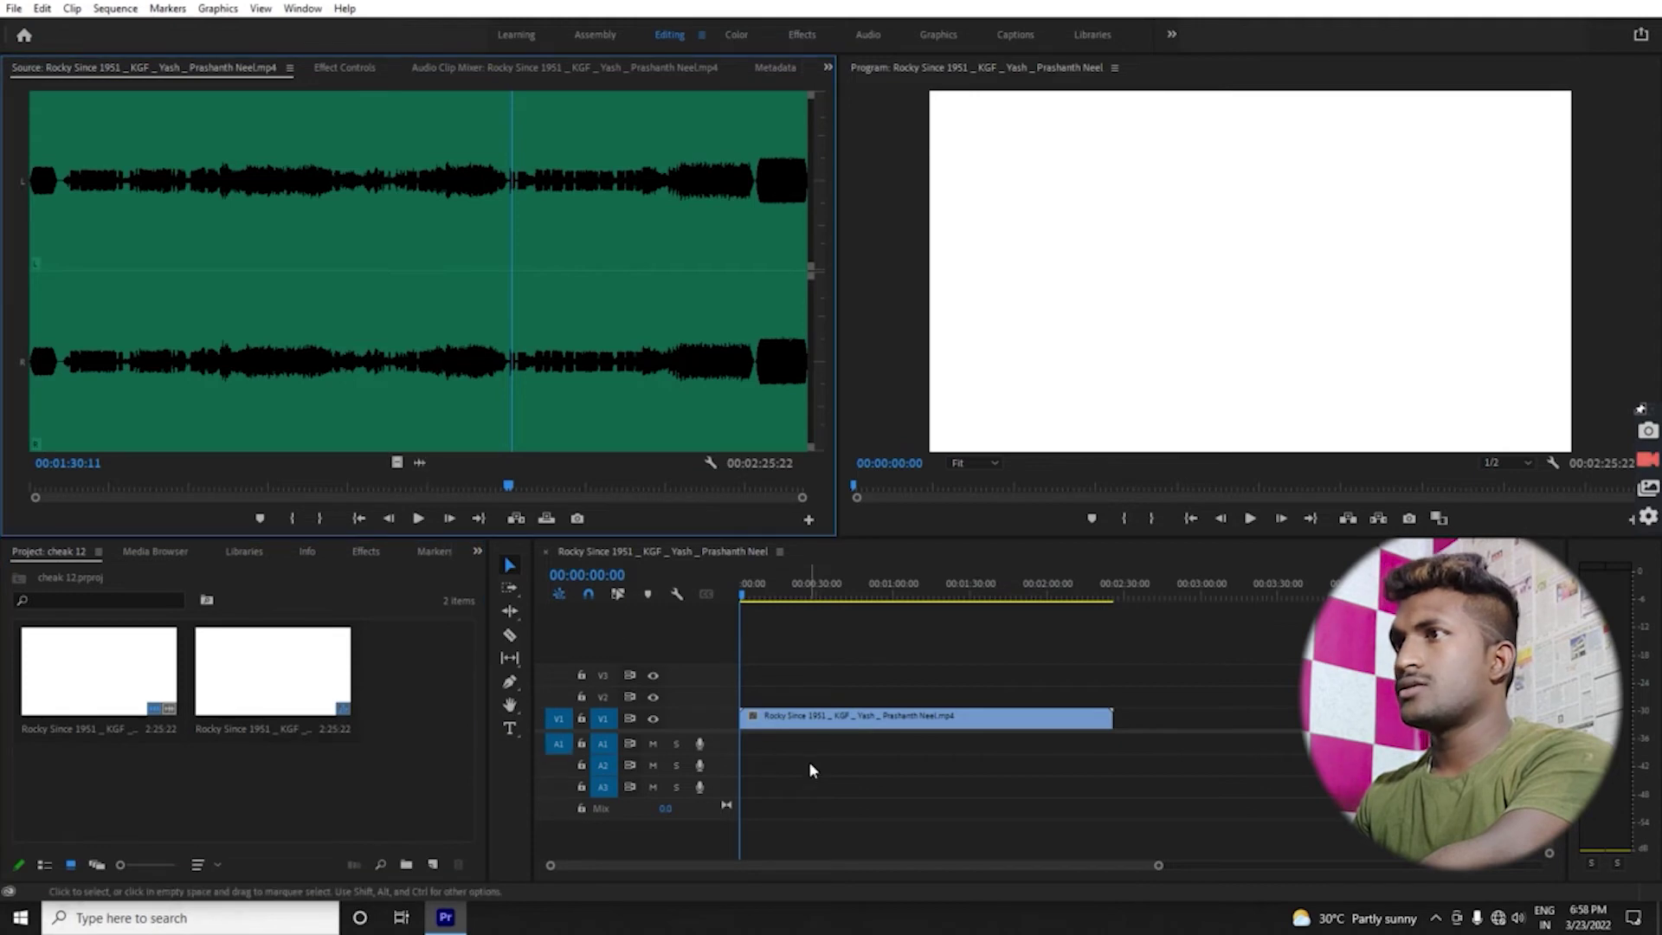
left_click(805, 758)
left_click(385, 744)
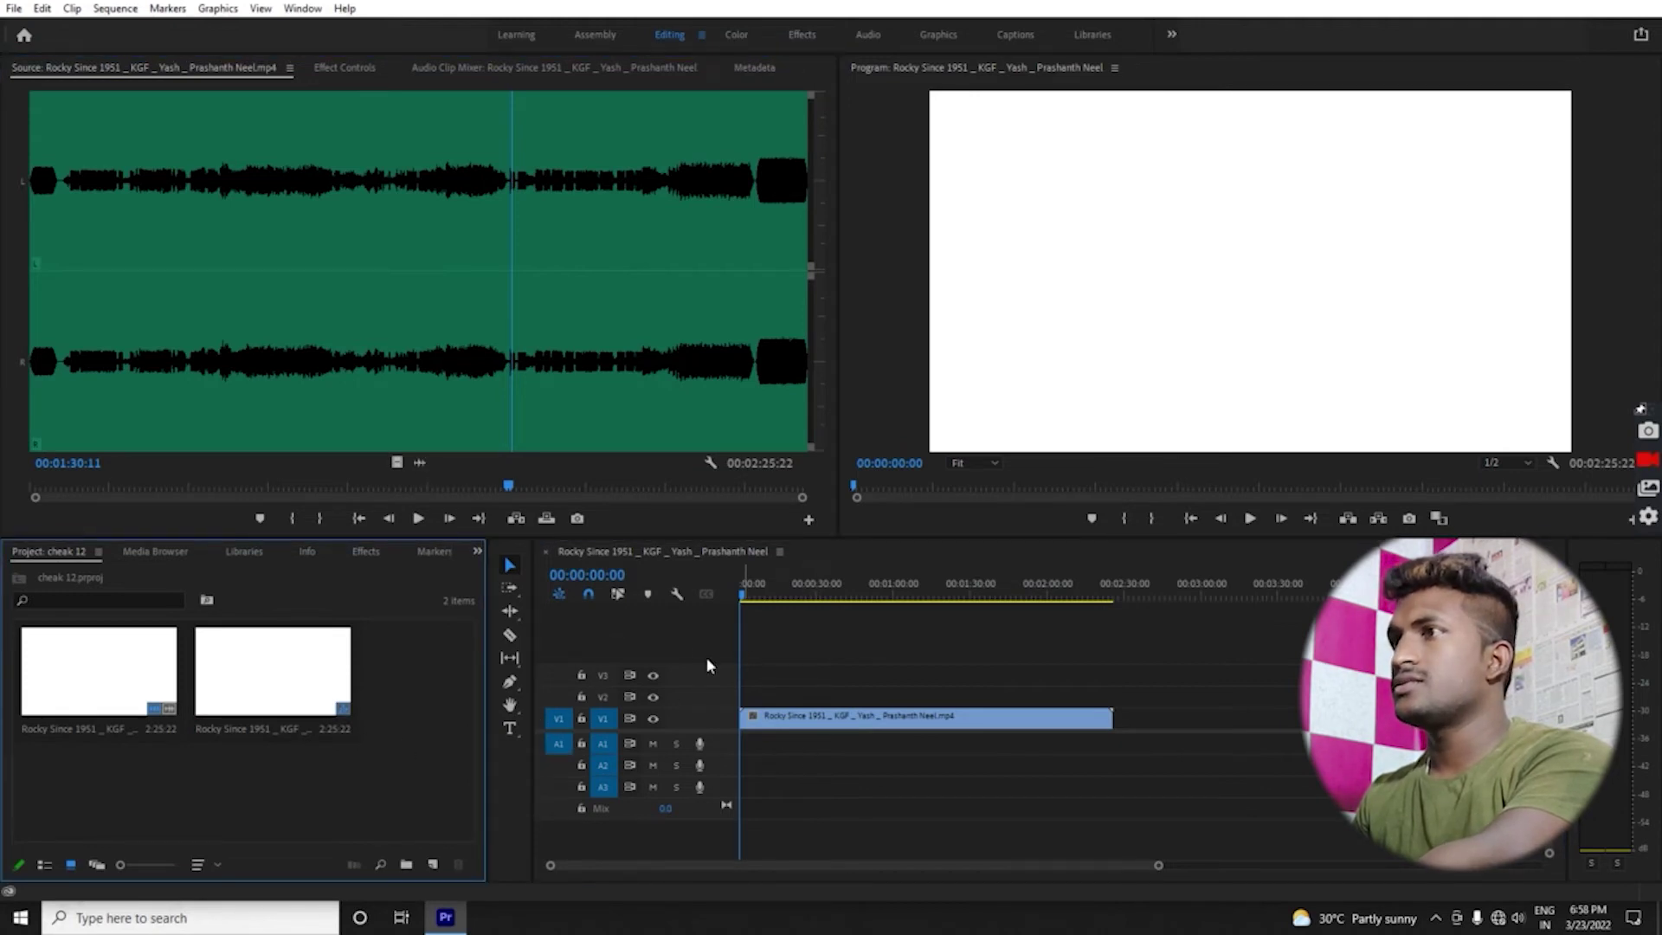
Step: Remove the clip, delete the empty sequence, and reopen the original Rocky clip
key("ctrl+z")
left_click(345, 729)
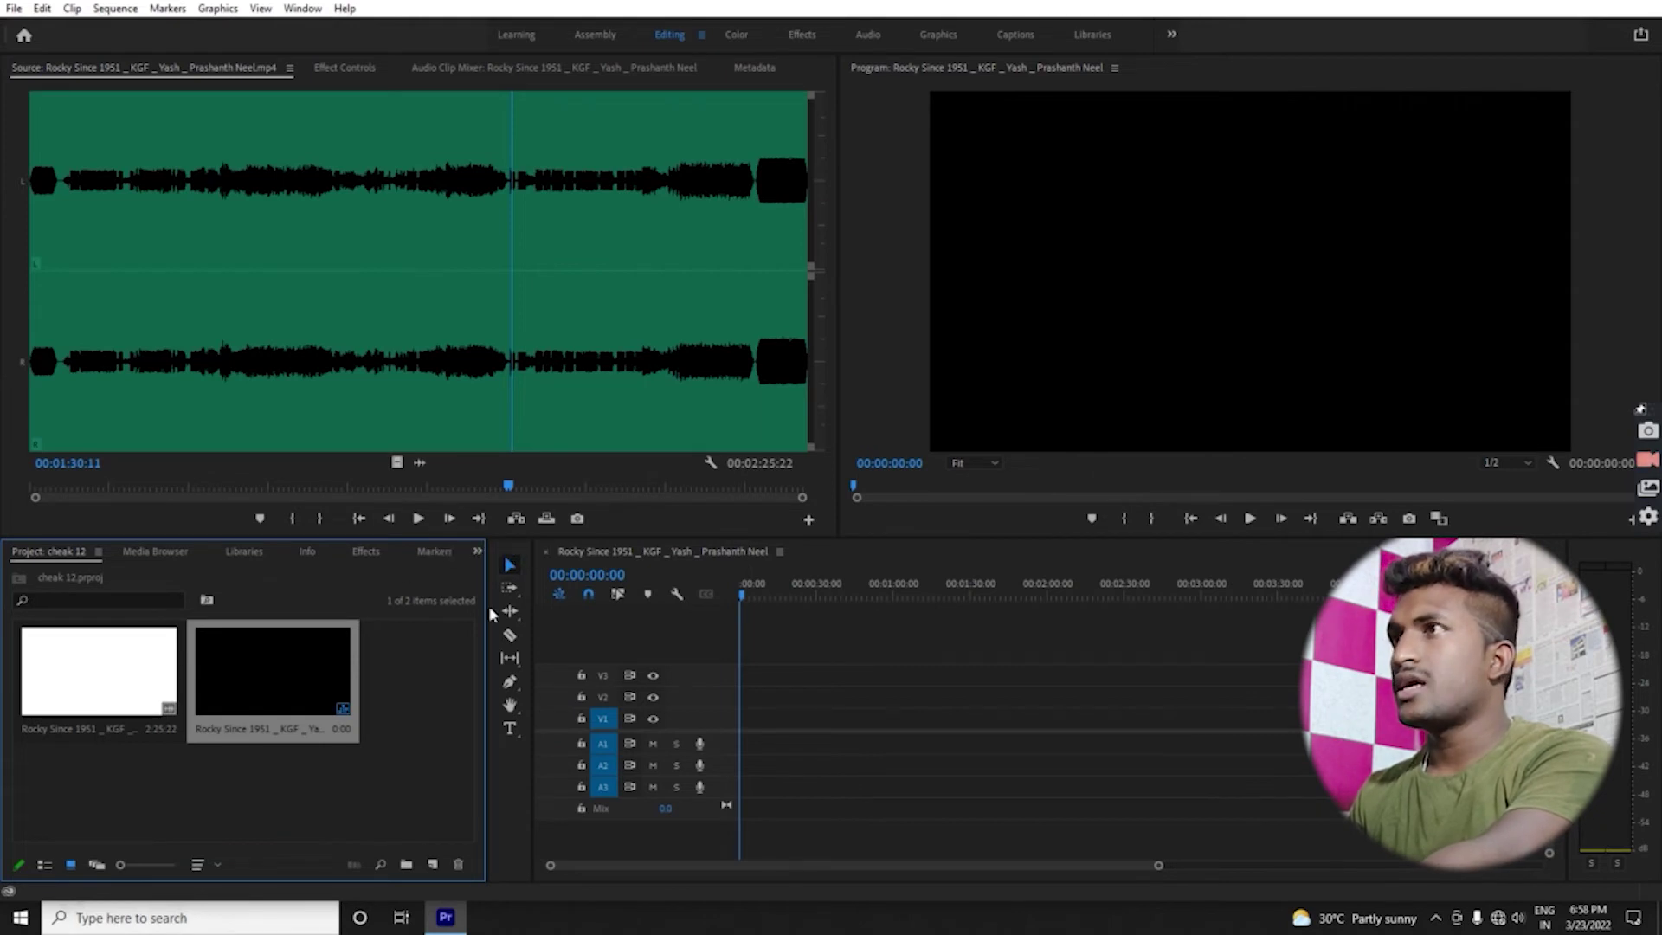
key("Delete")
key("ctrl+z")
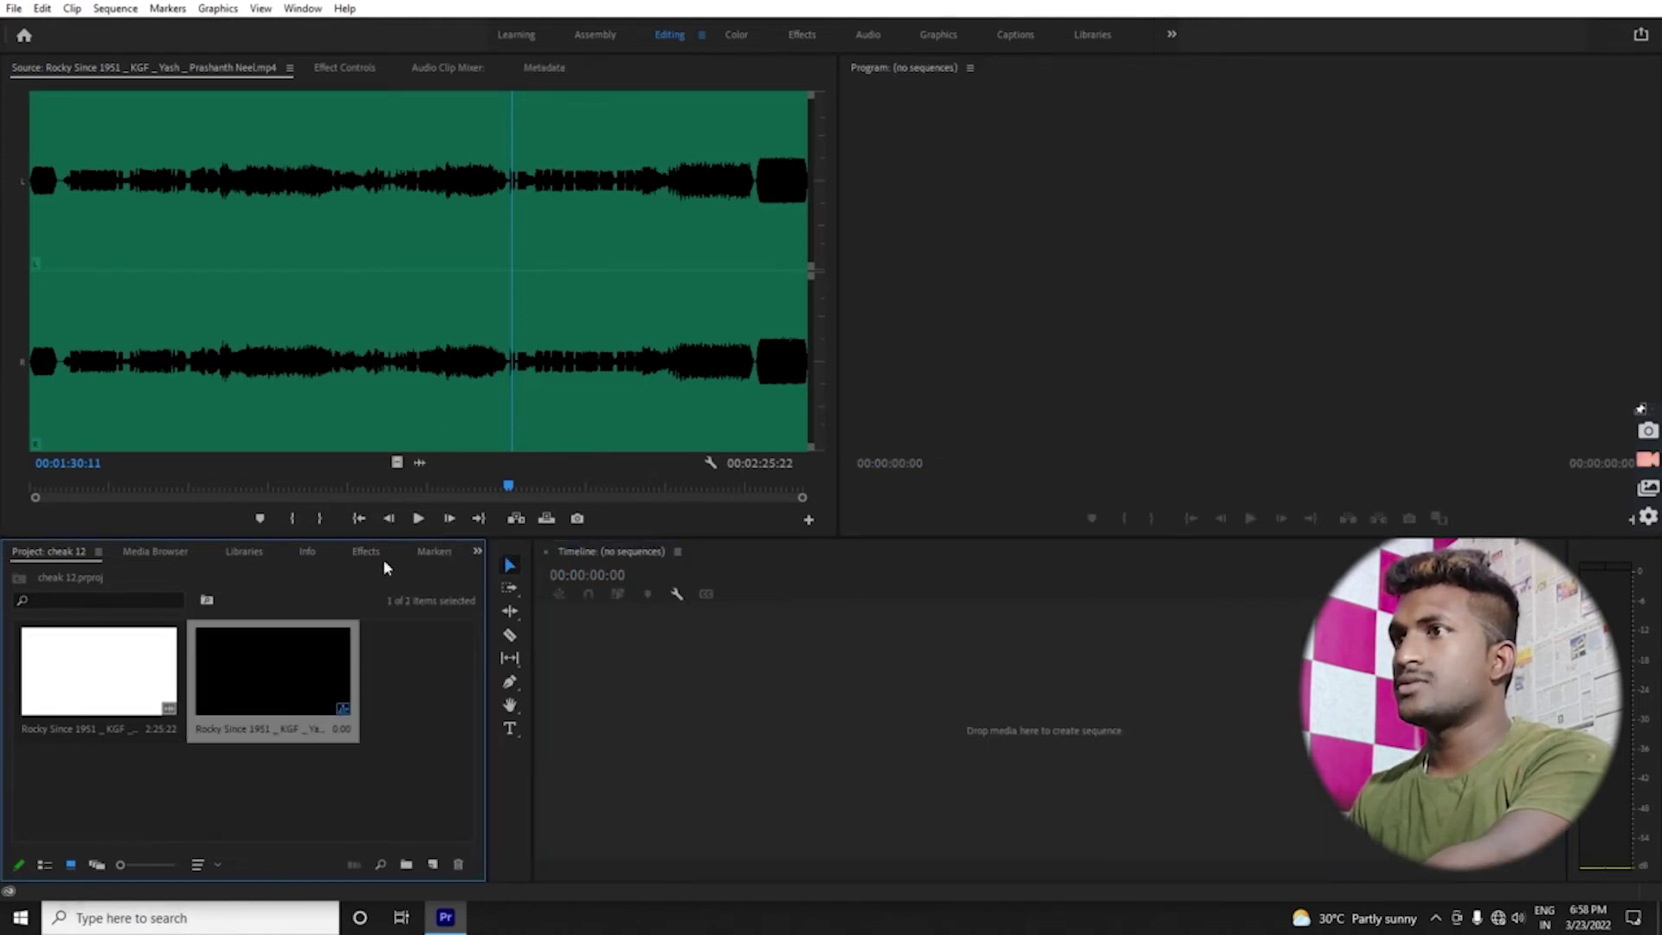
left_click(423, 737)
double_click(118, 676)
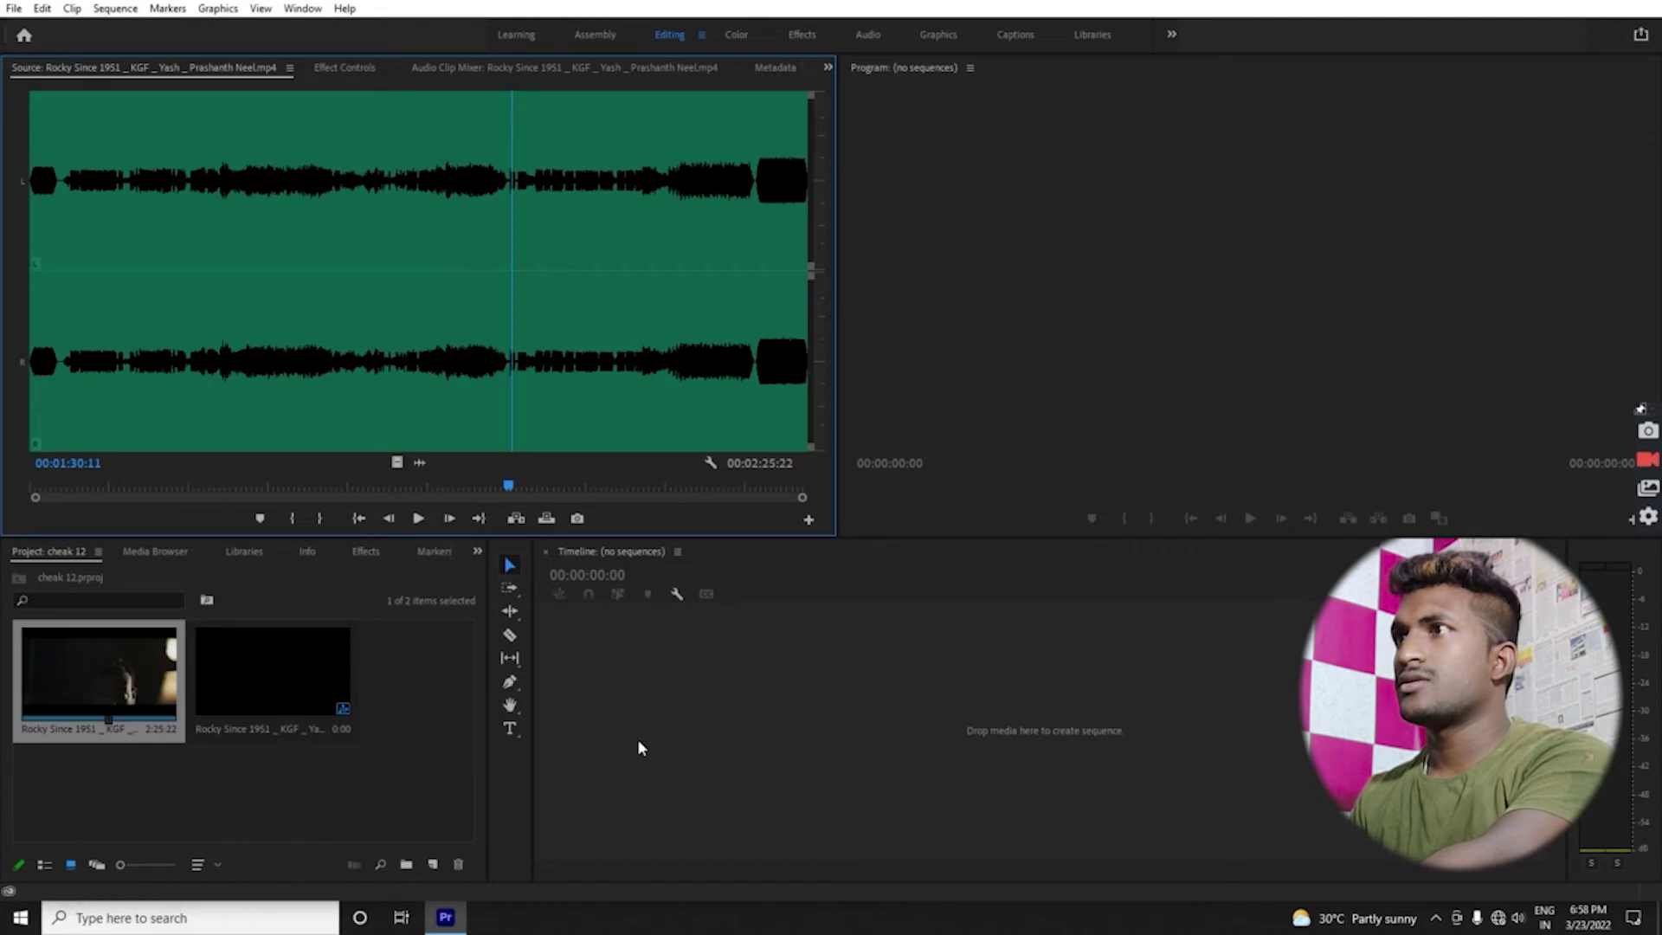
Step: Place the whole Rocky clip in a new sequence and preview it, stopping at 00:00:27:23
left_click(397, 462)
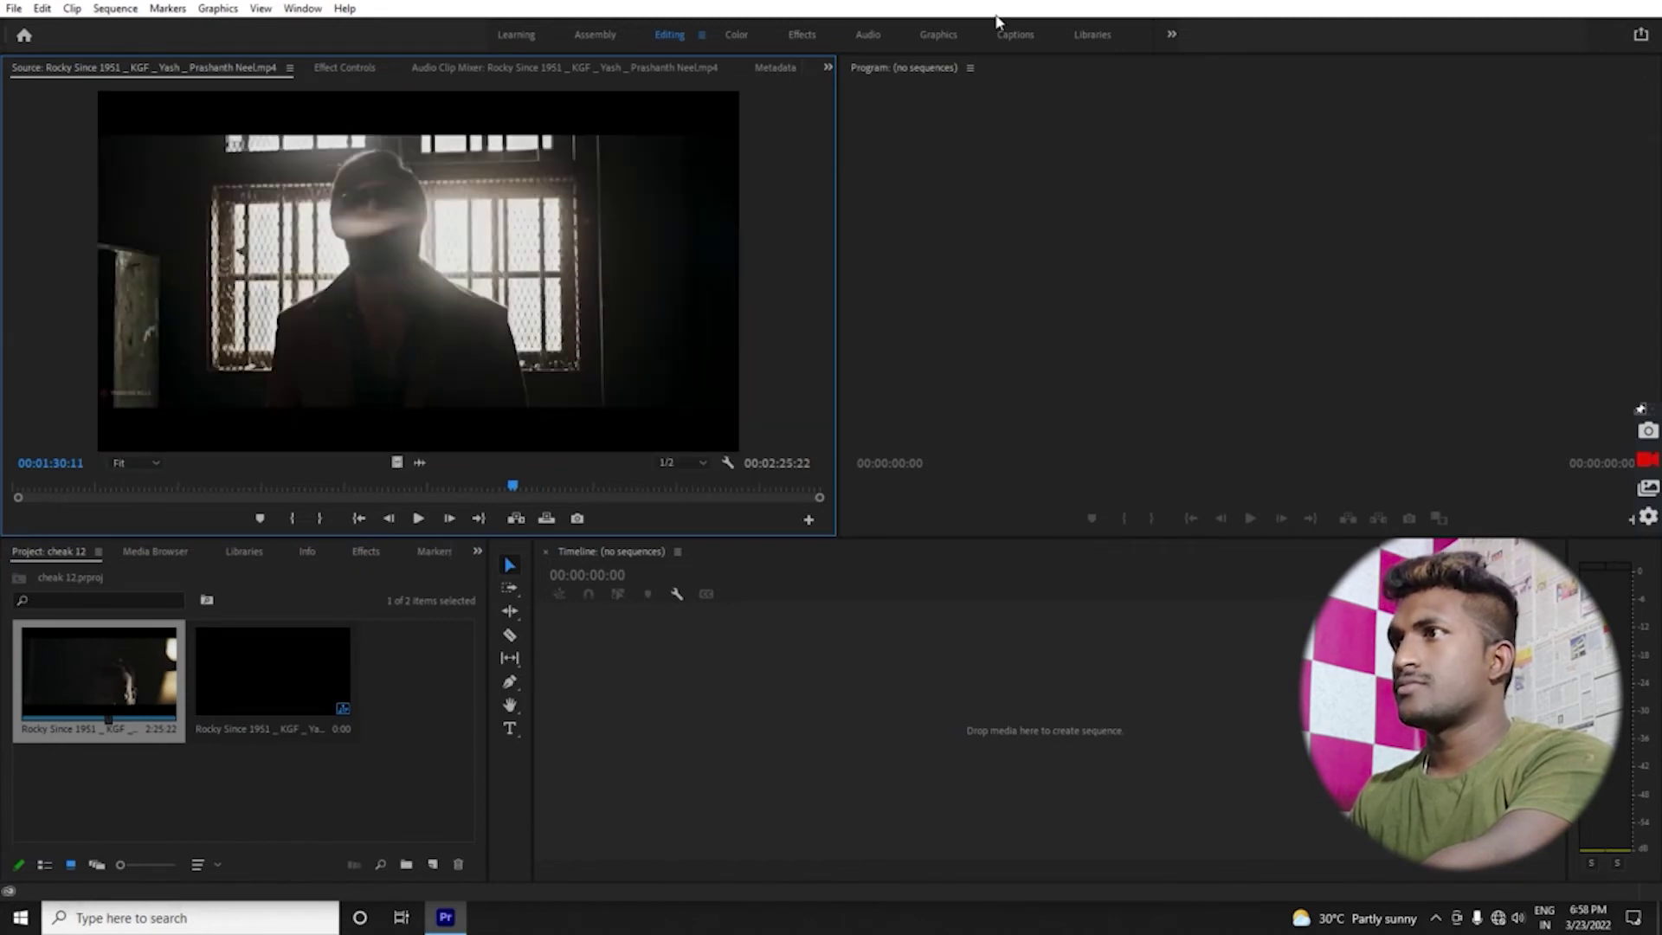
left_click_drag(692, 809, 694, 811)
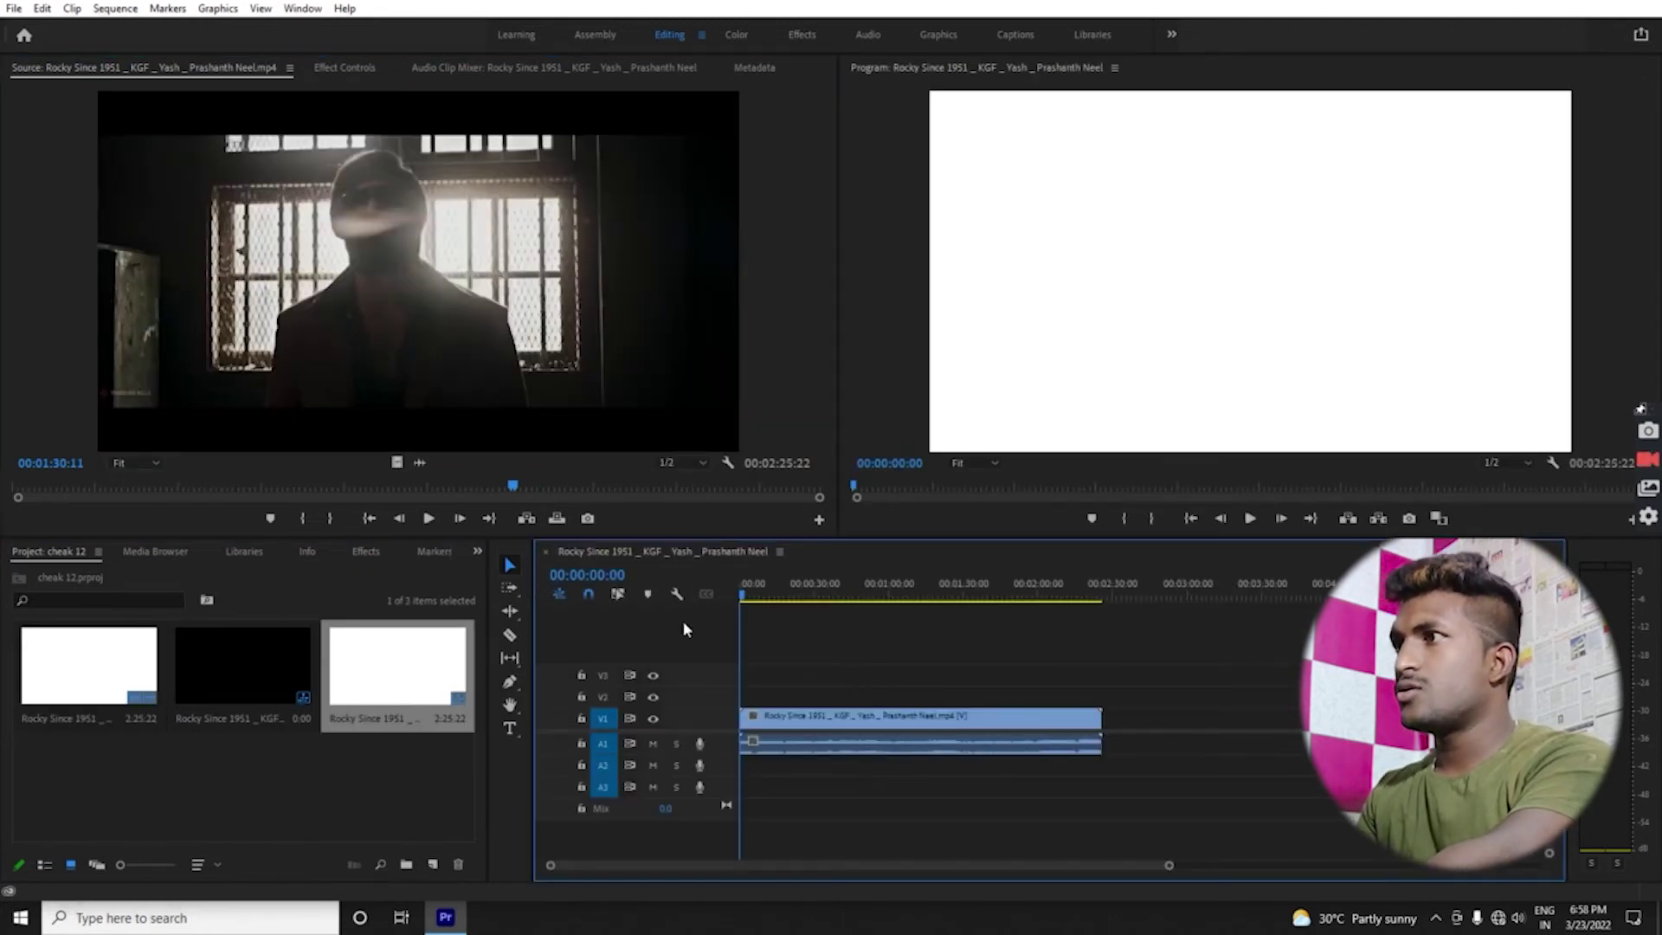
key("space")
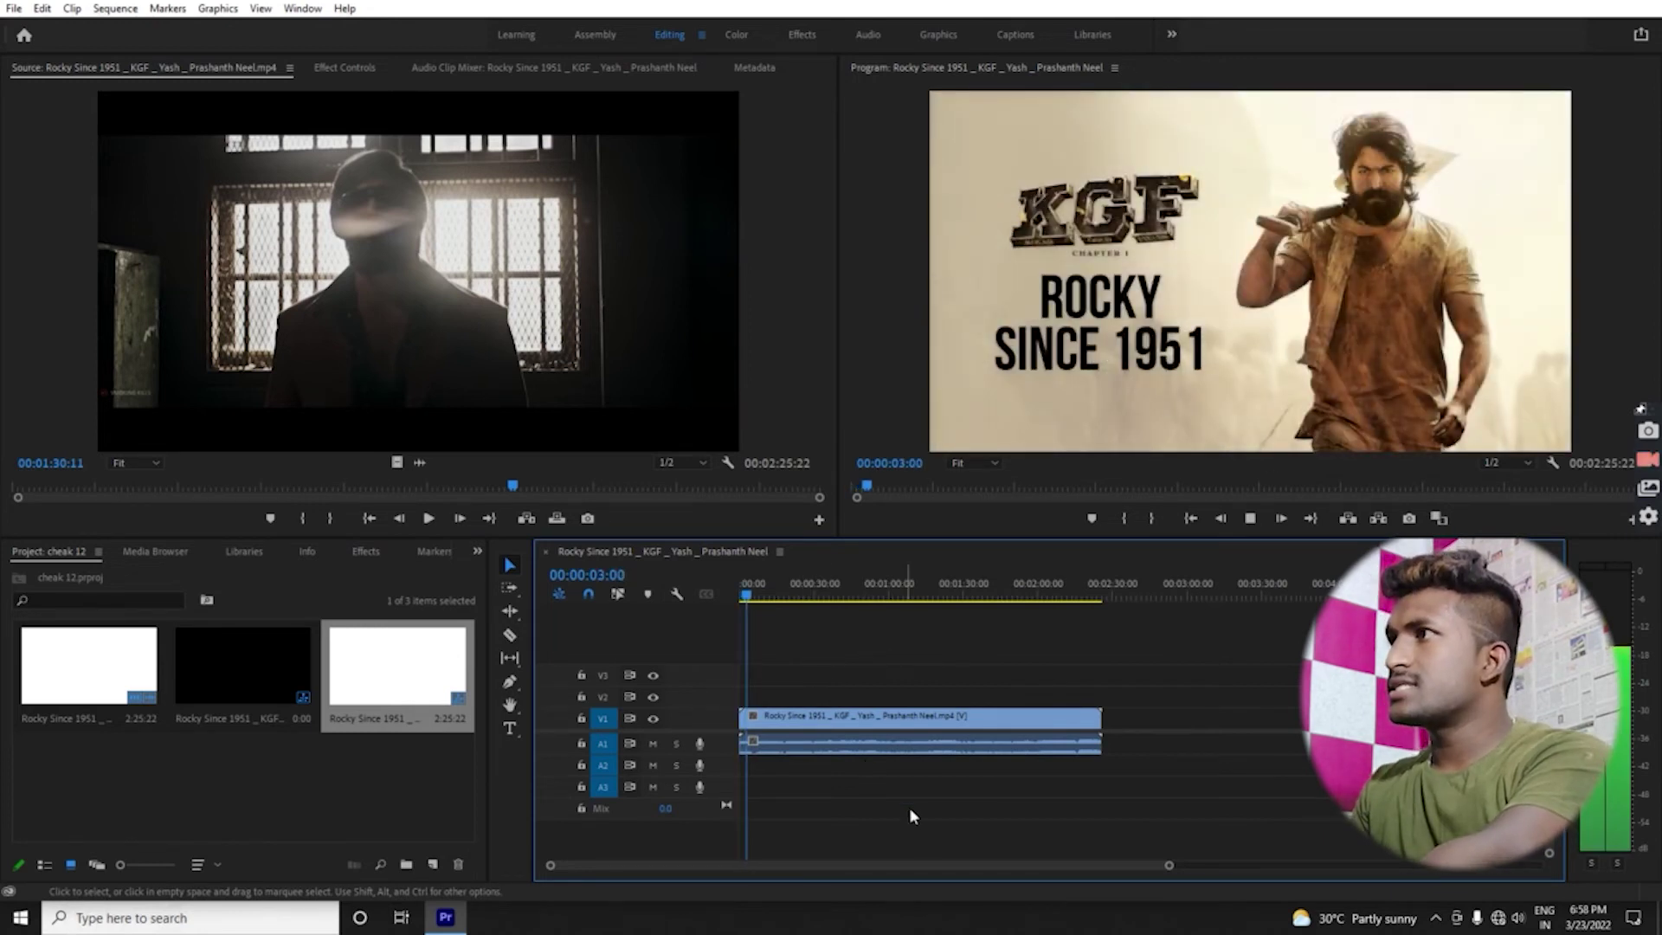
left_click_drag(831, 590, 808, 655)
left_click_drag(1052, 648, 842, 679)
key("space")
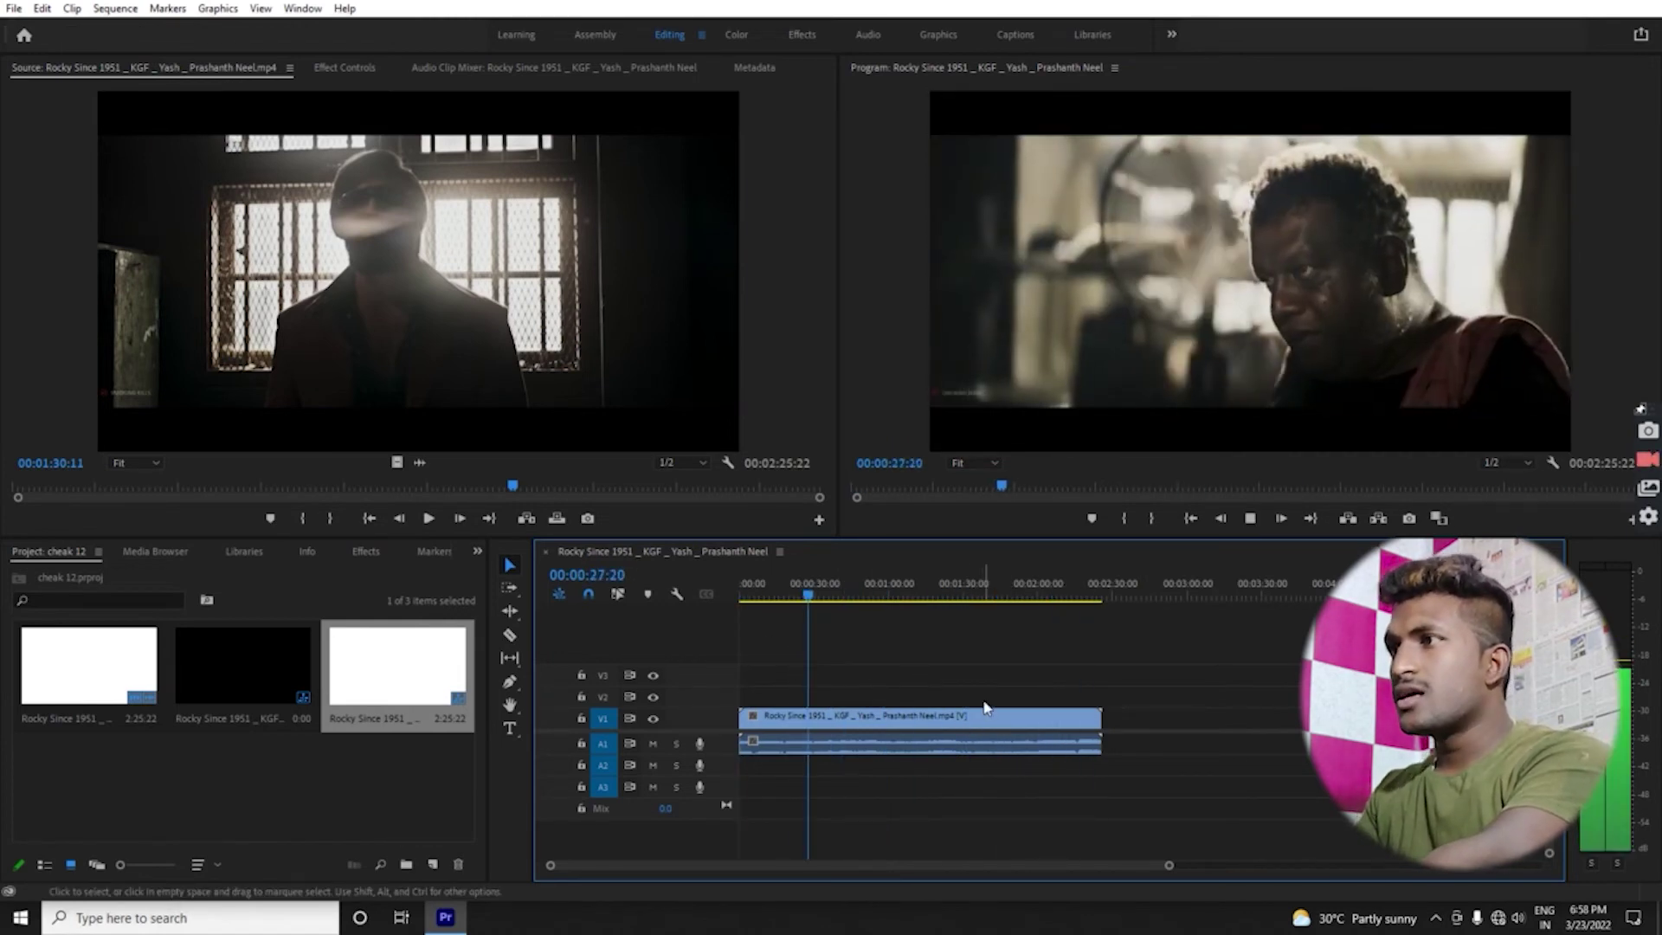
key("space")
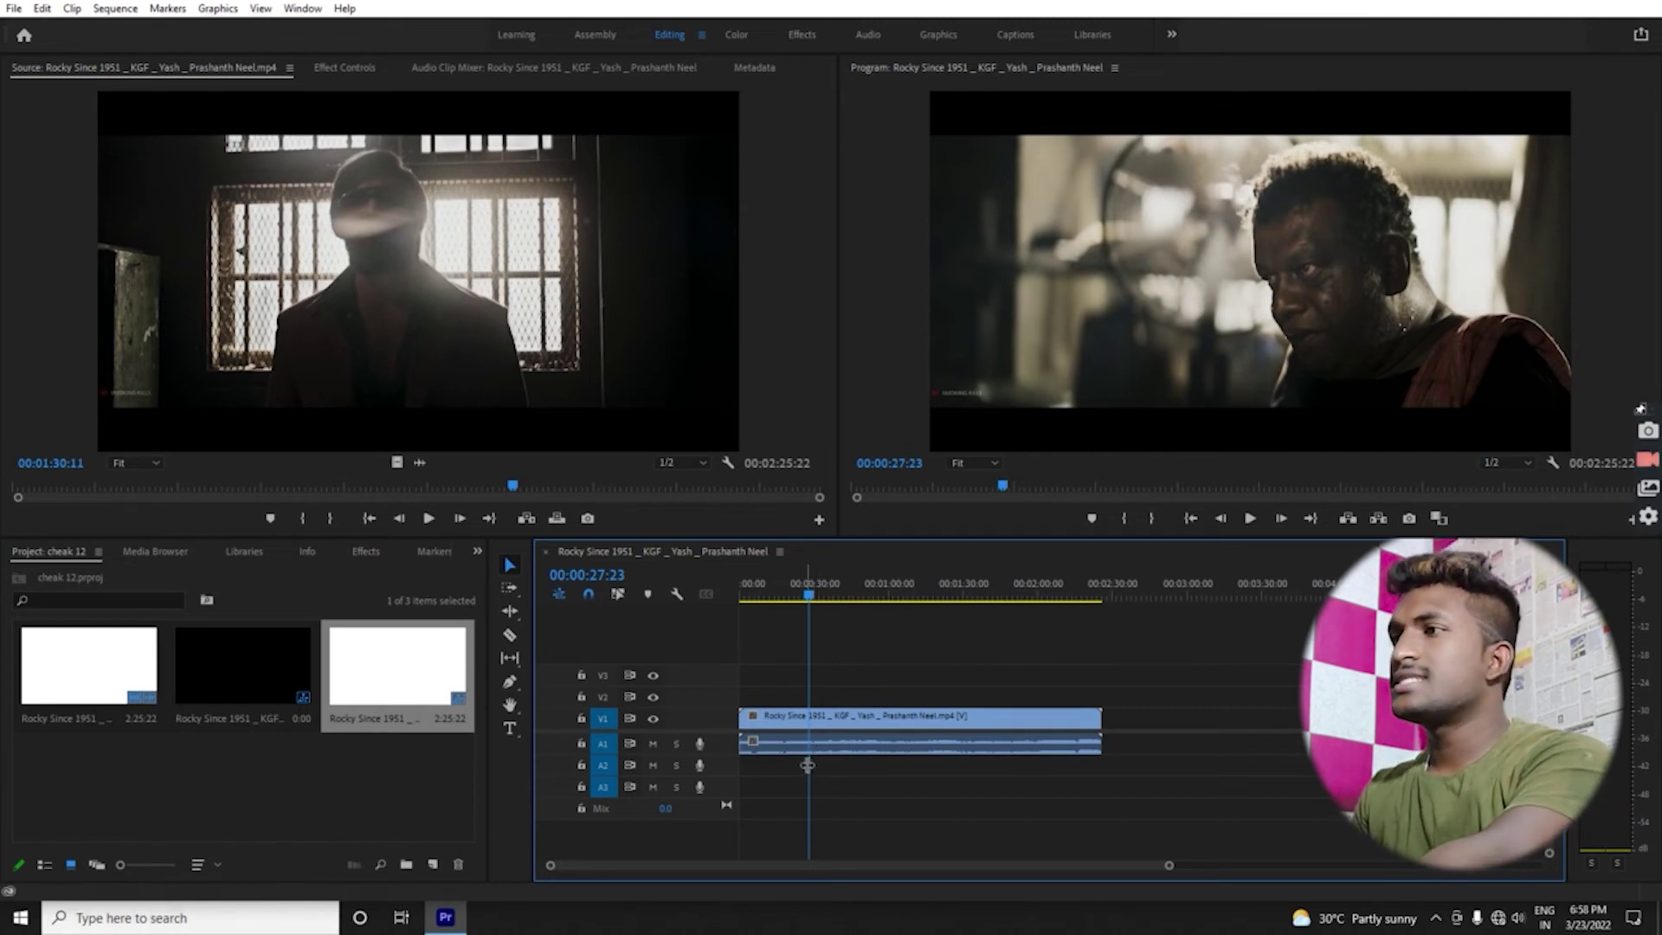
Step: Razor the clip at two points and delete the middle audio and video segments
key("c")
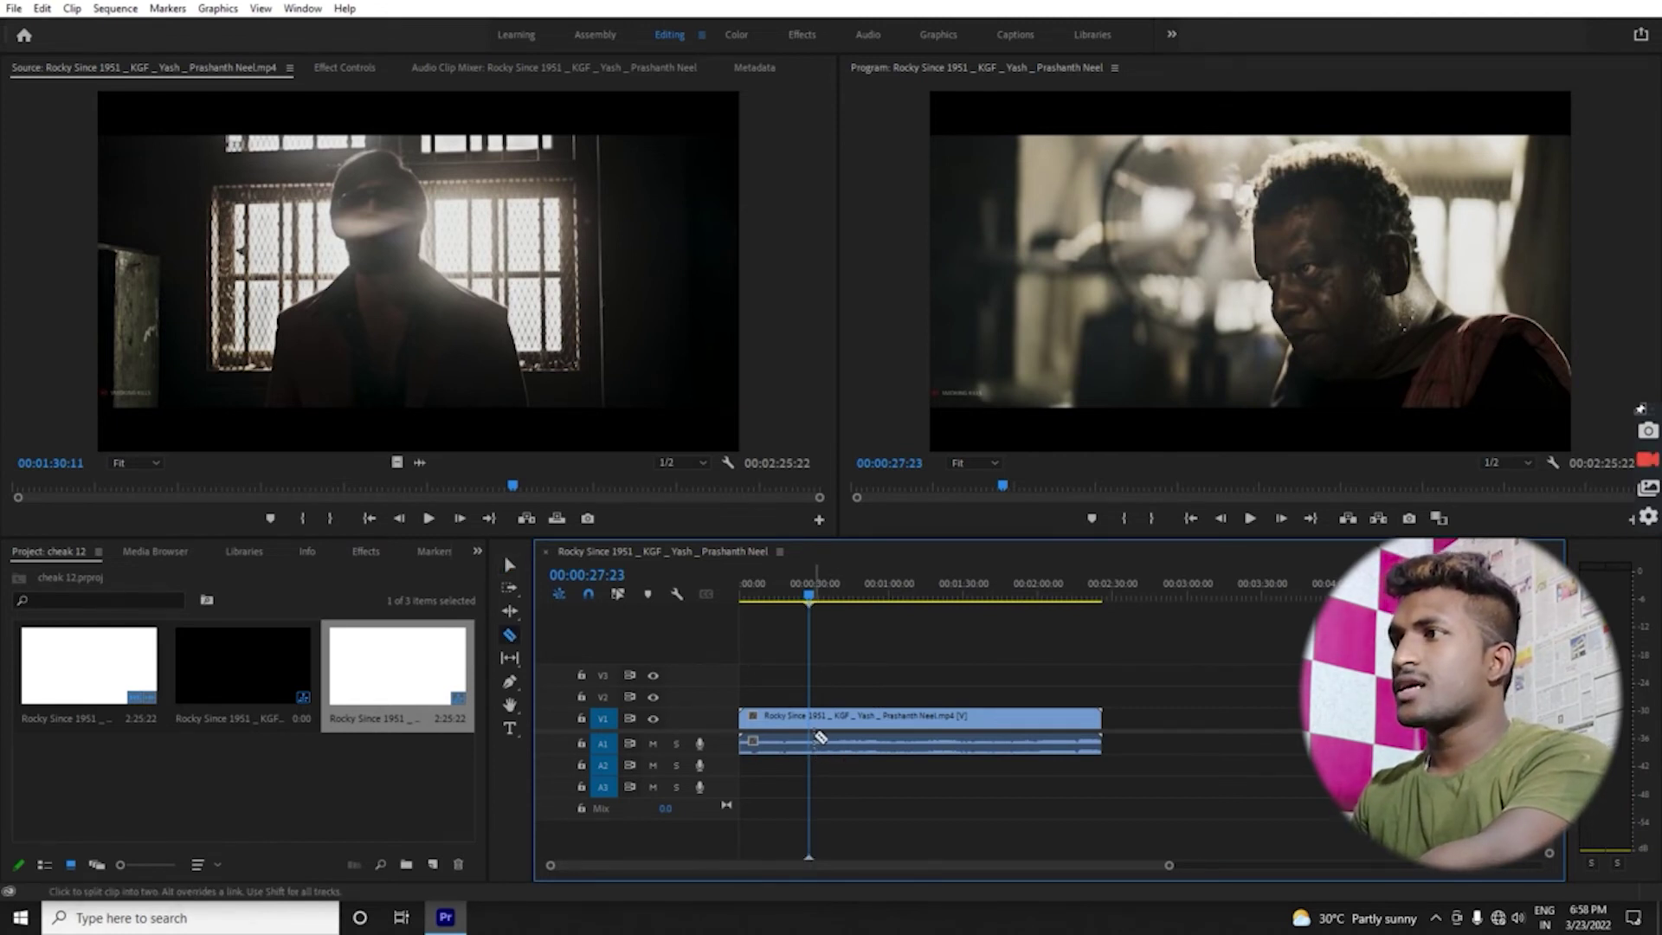
left_click(811, 717)
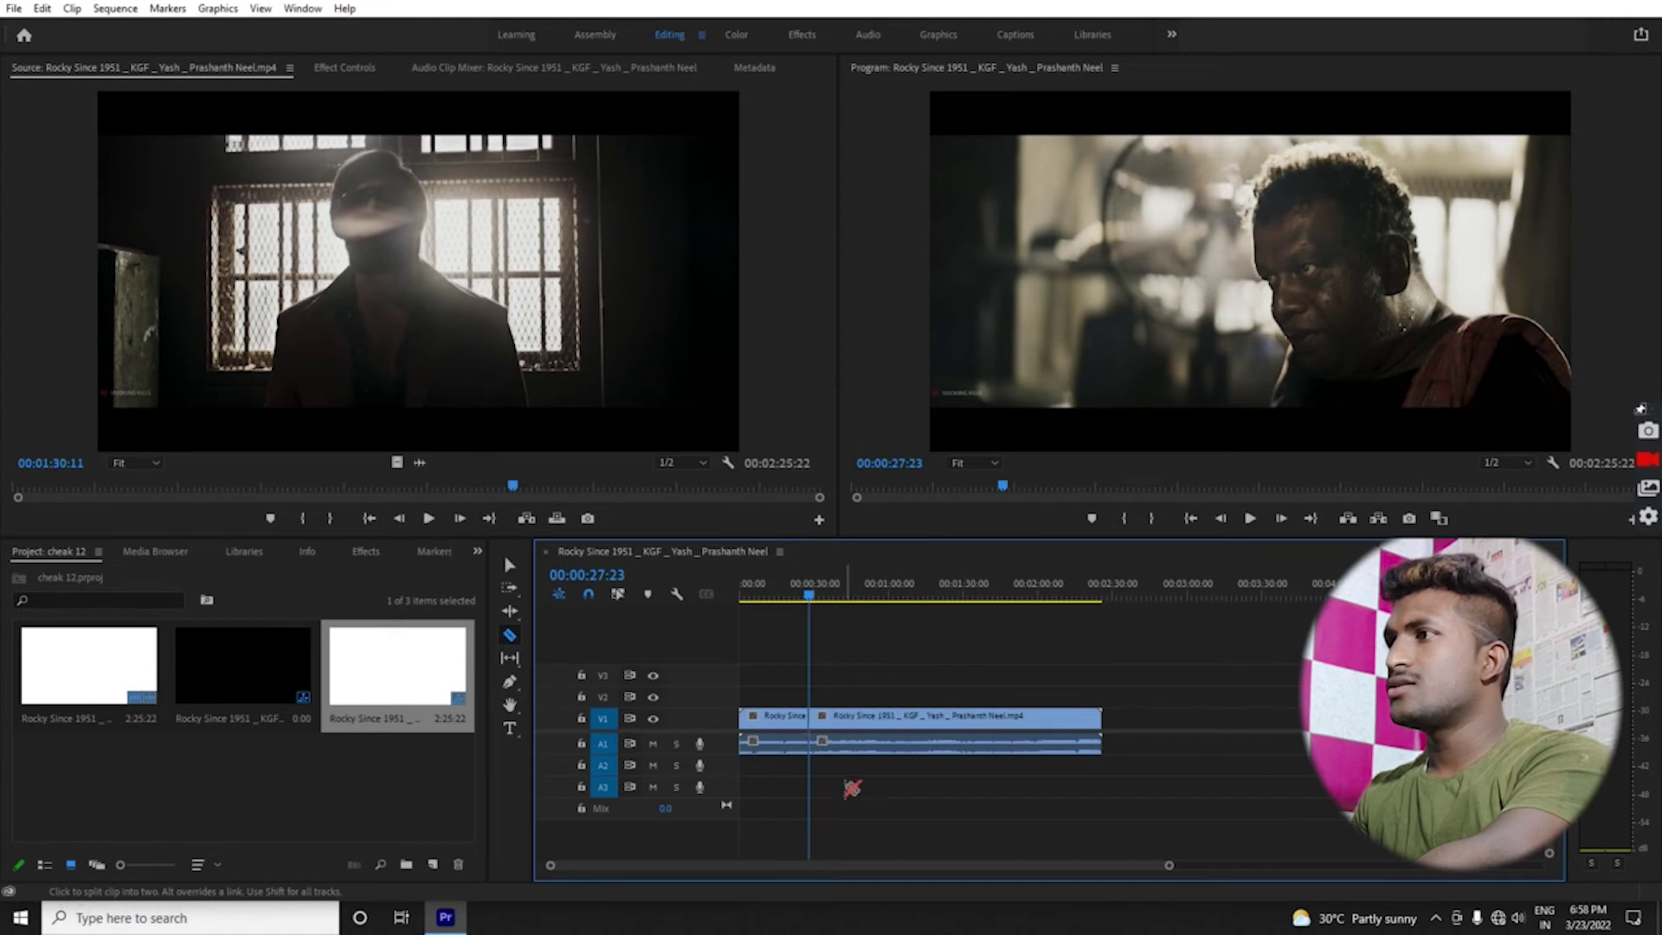
left_click(882, 716)
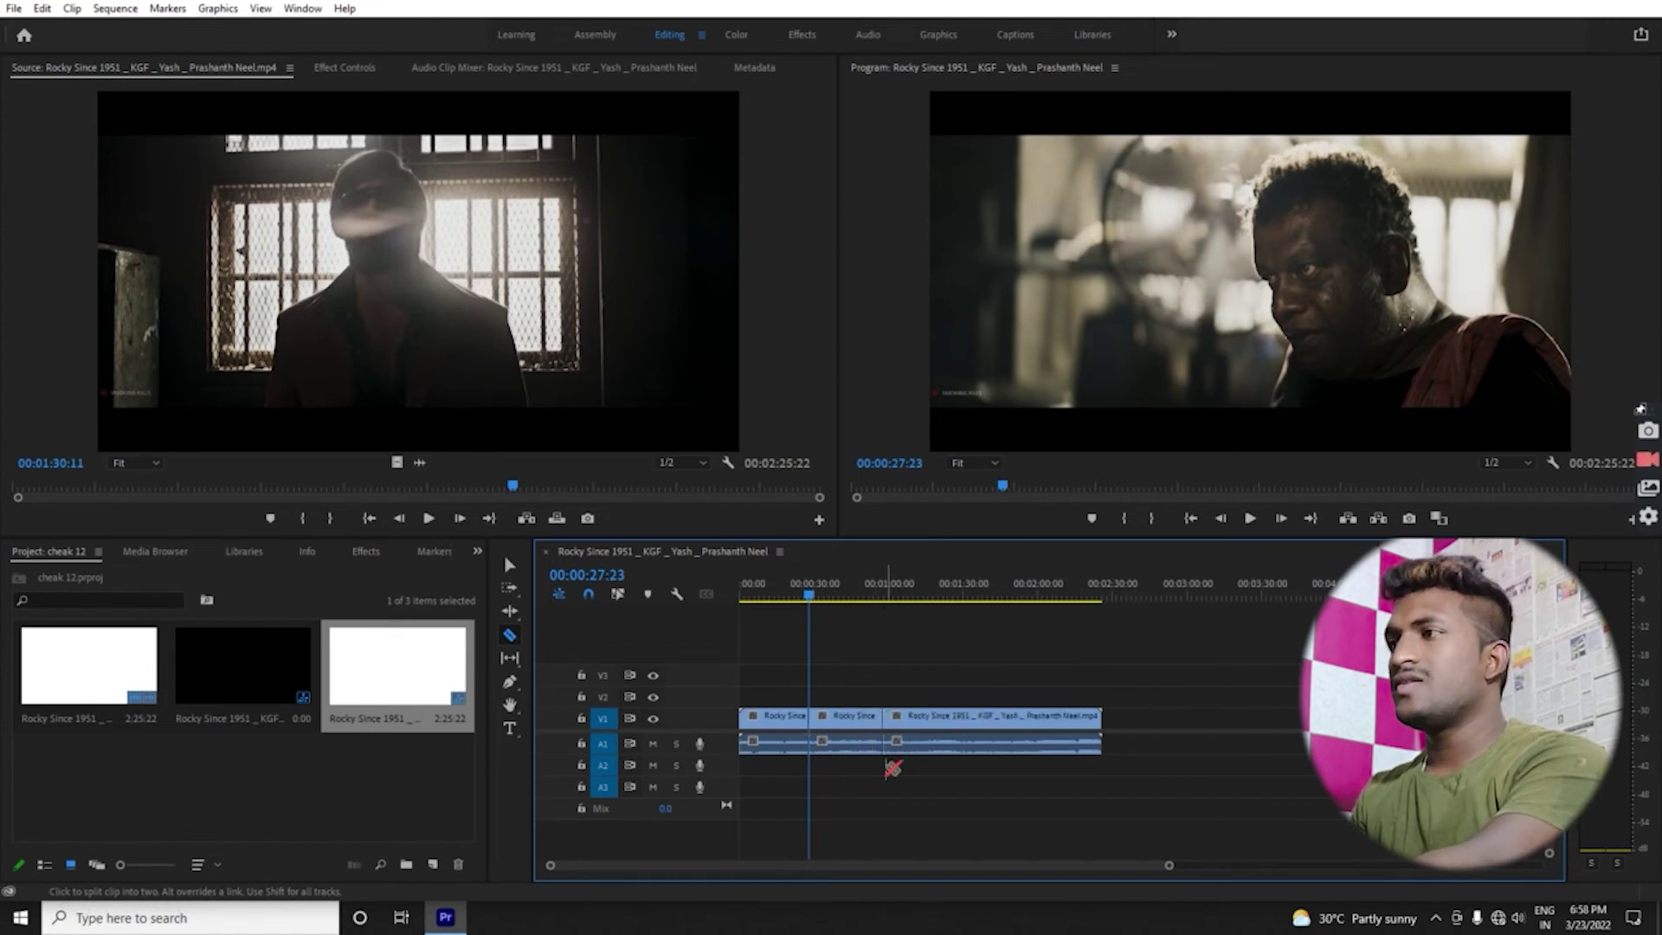
key("v")
left_click(846, 744, "alt")
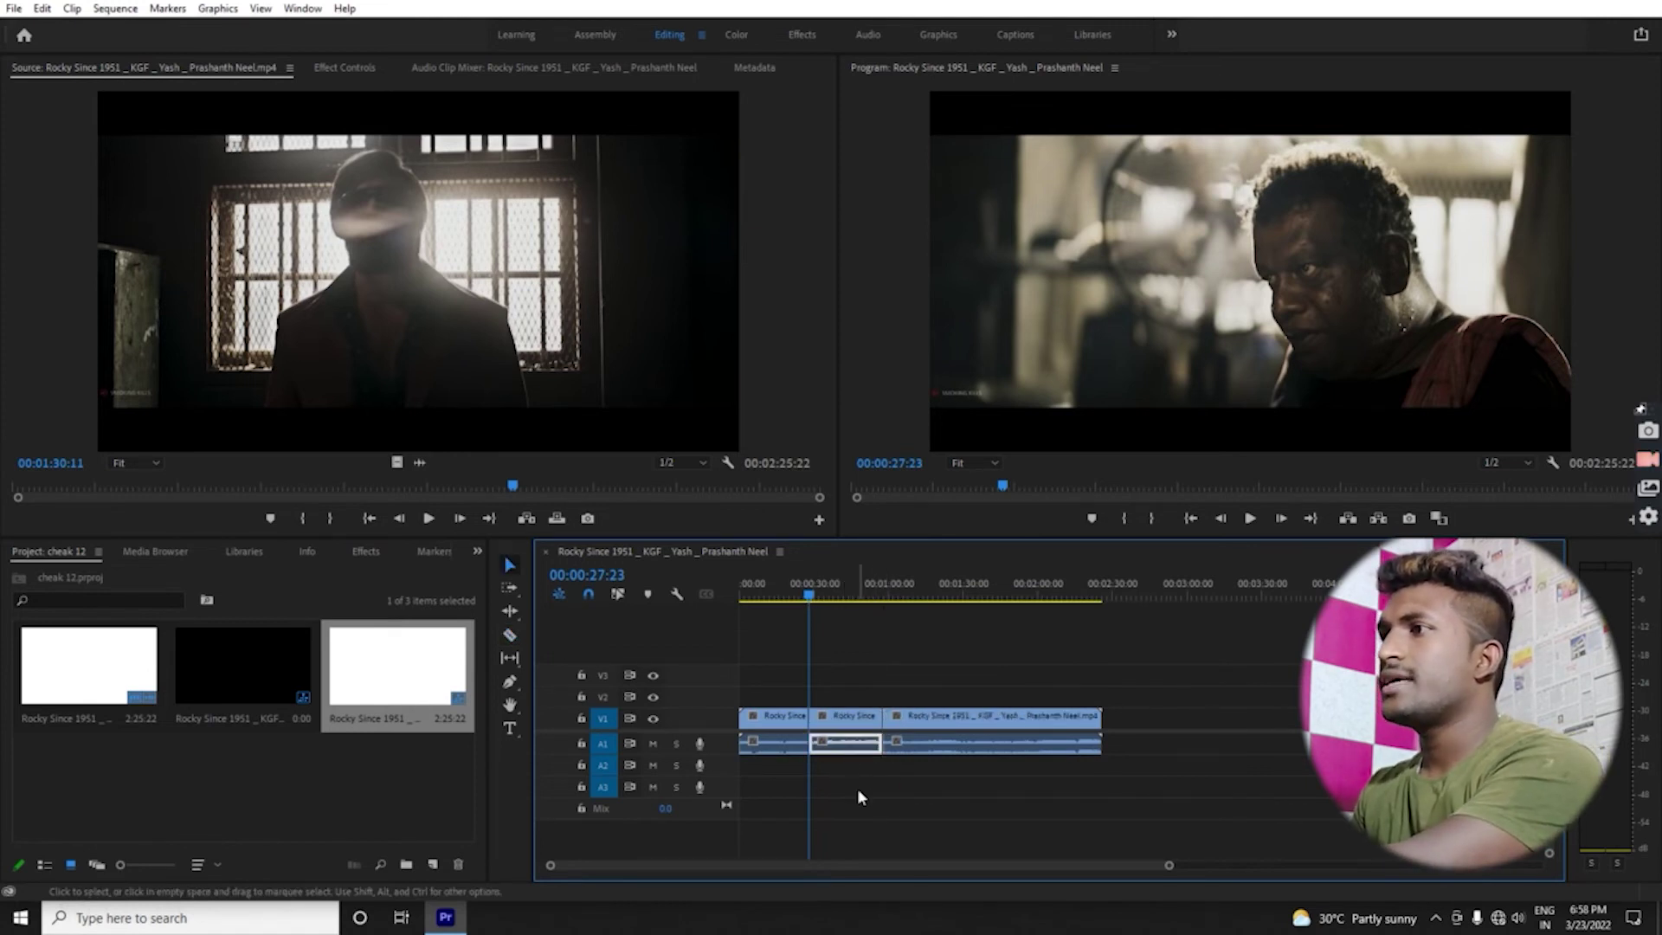
key("Delete")
left_click(859, 725)
key("Delete")
Step: Close the gap so the sequence runs 00:01:56:00, then replay across the cut
right_click(857, 720)
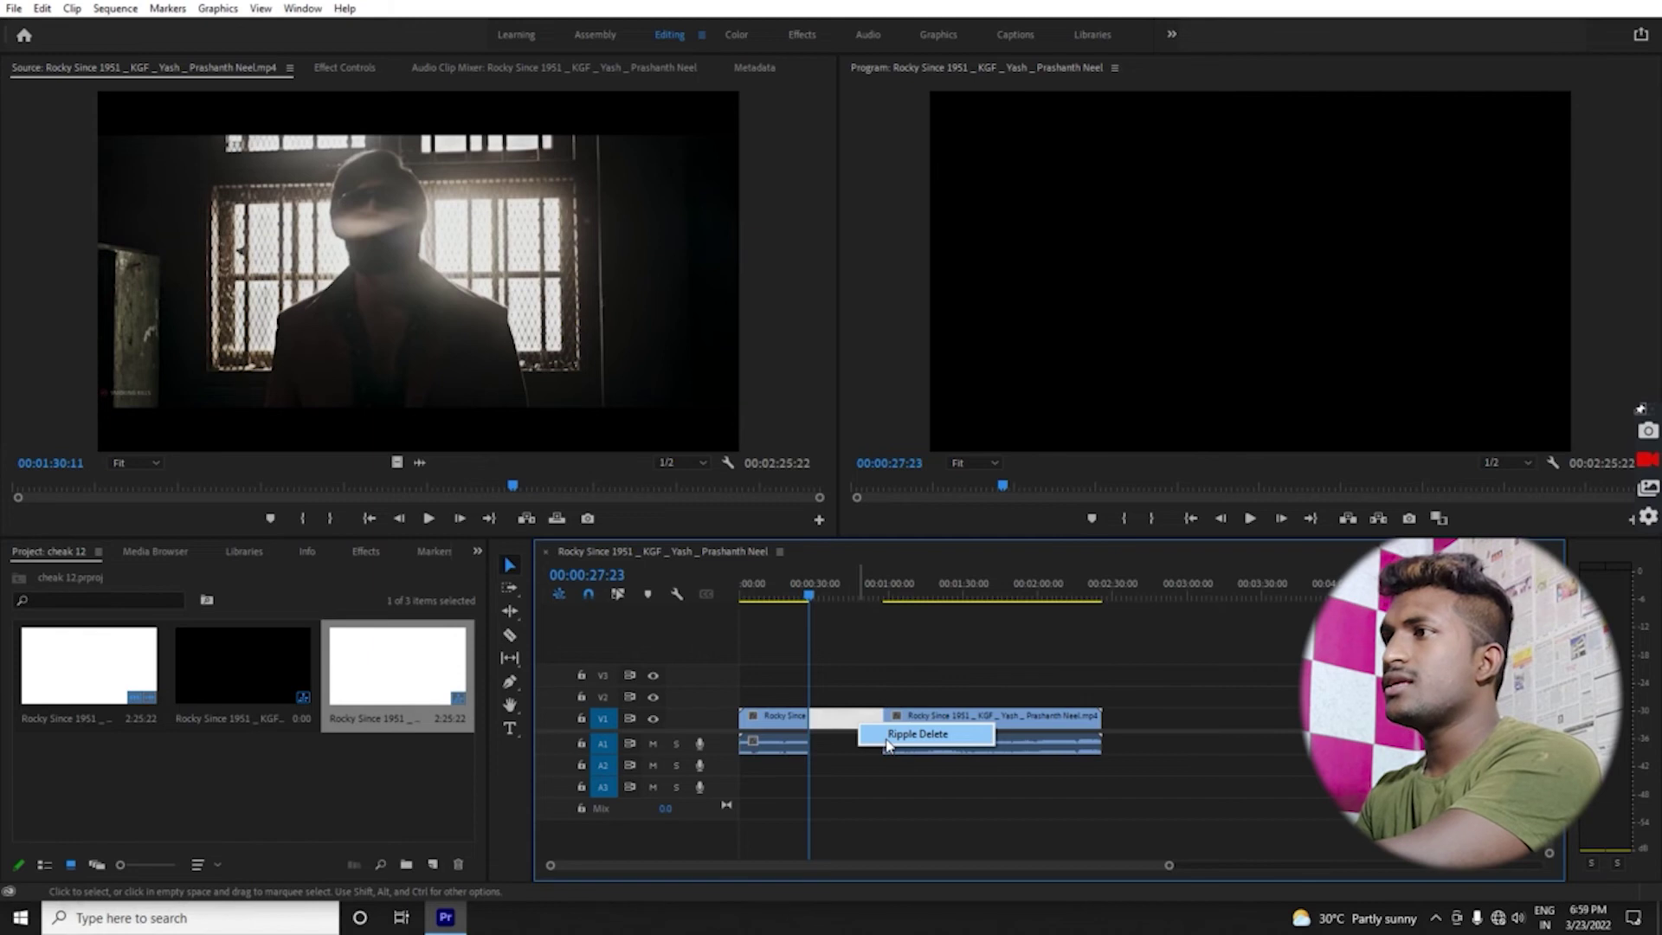
left_click(841, 833)
left_click(834, 725)
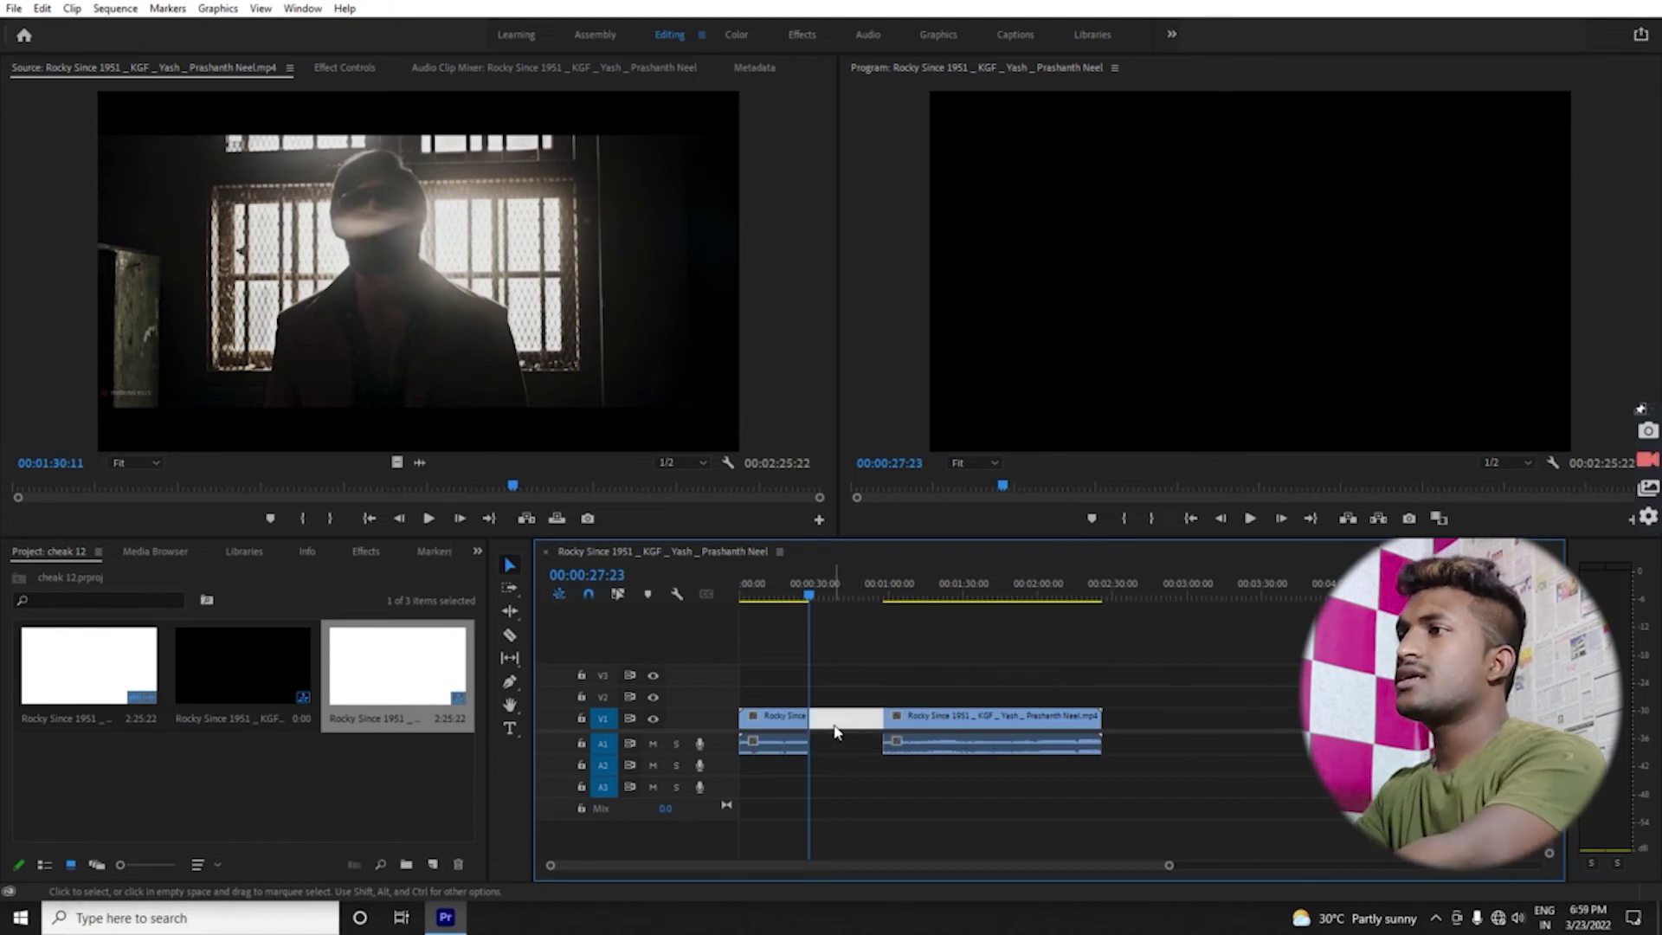
key("Delete")
left_click(796, 594)
key("space")
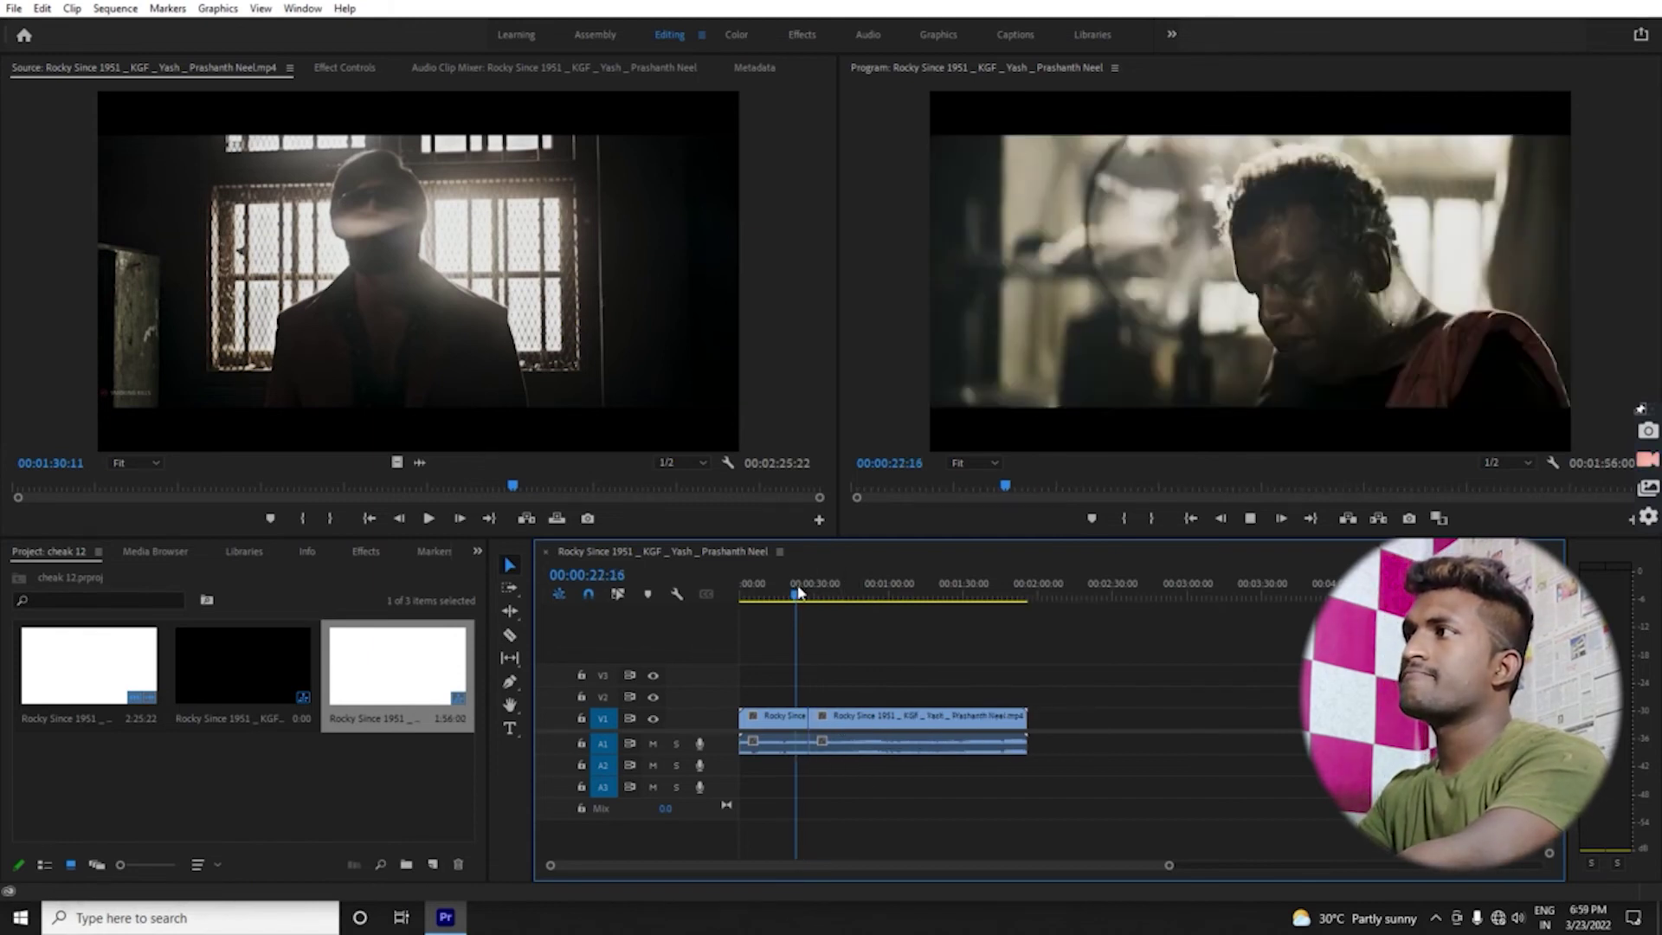